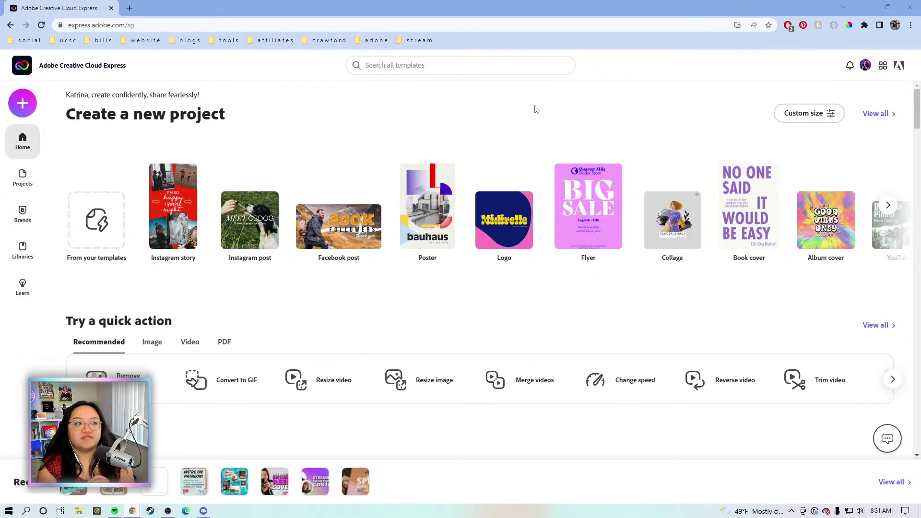
Browse the Instagram post templates and create a project from the "Lets Groove tonight" template
scroll(516, 112, down, 1)
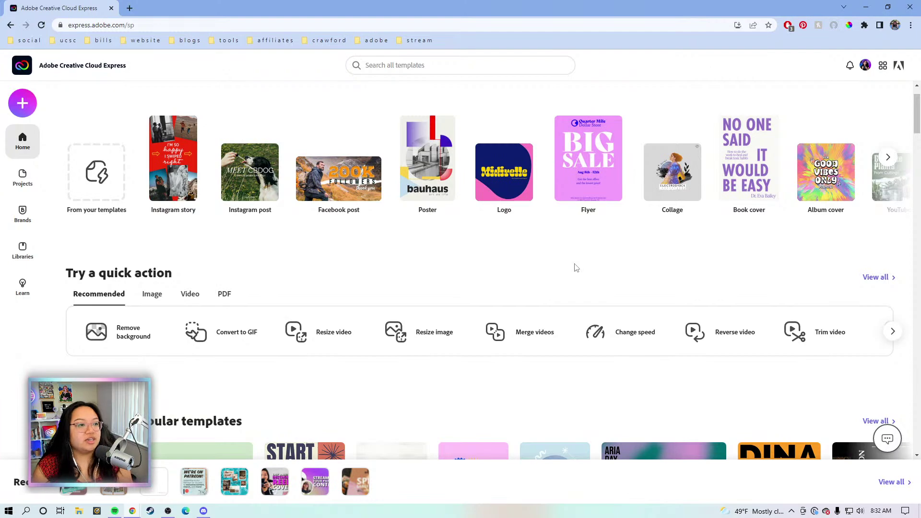
scroll(580, 258, down, 12)
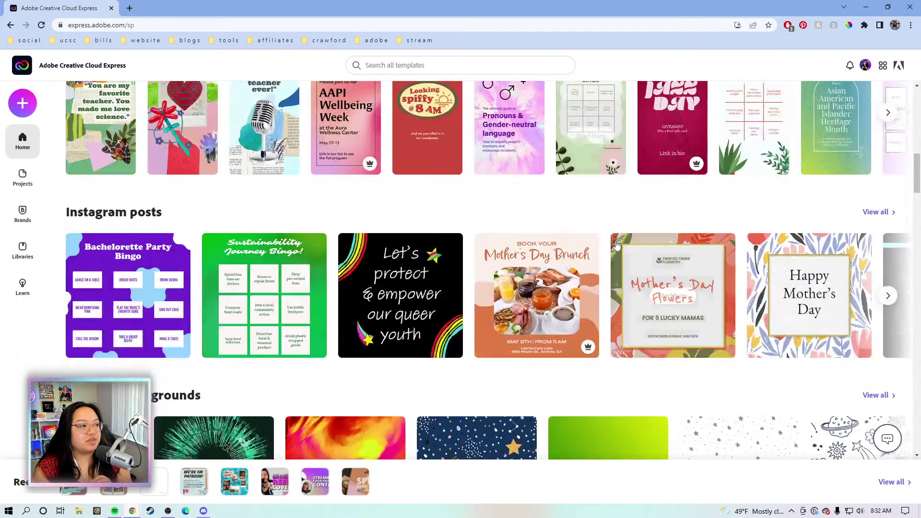
click(867, 217)
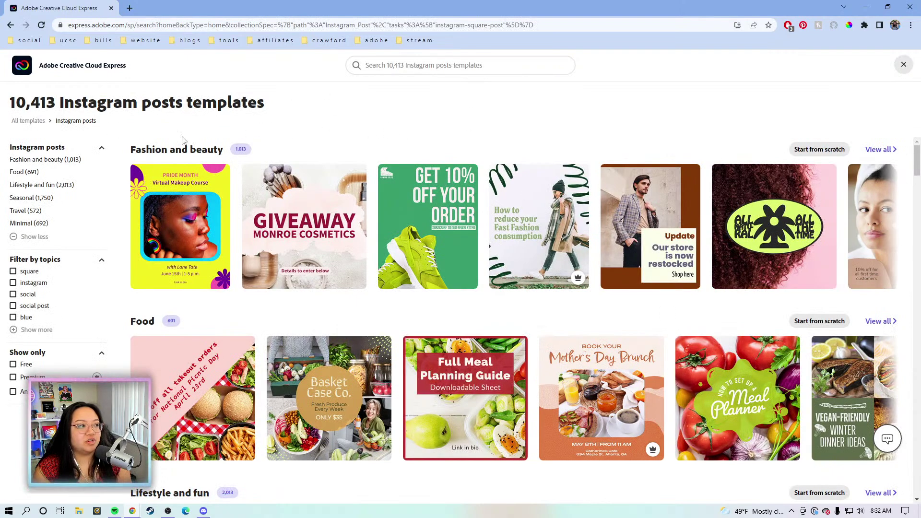
scroll(458, 147, down, 2)
scroll(458, 146, down, 14)
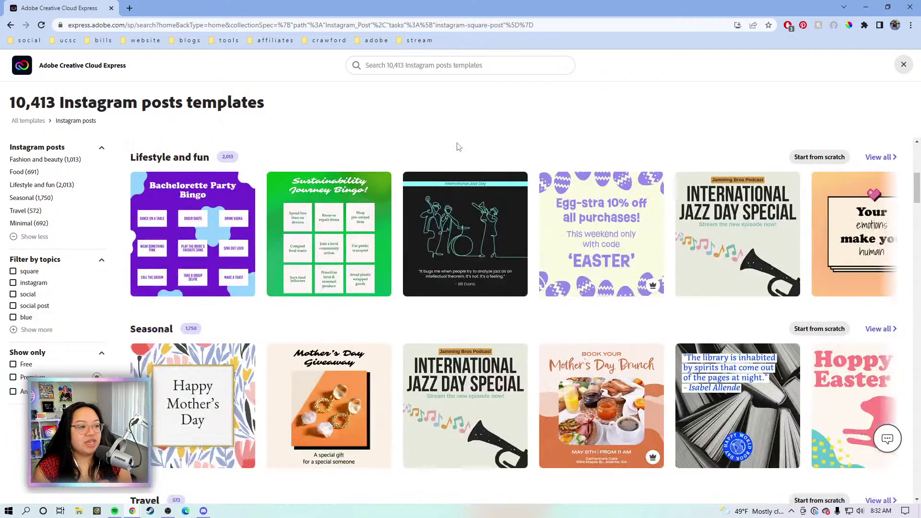
scroll(459, 146, down, 12)
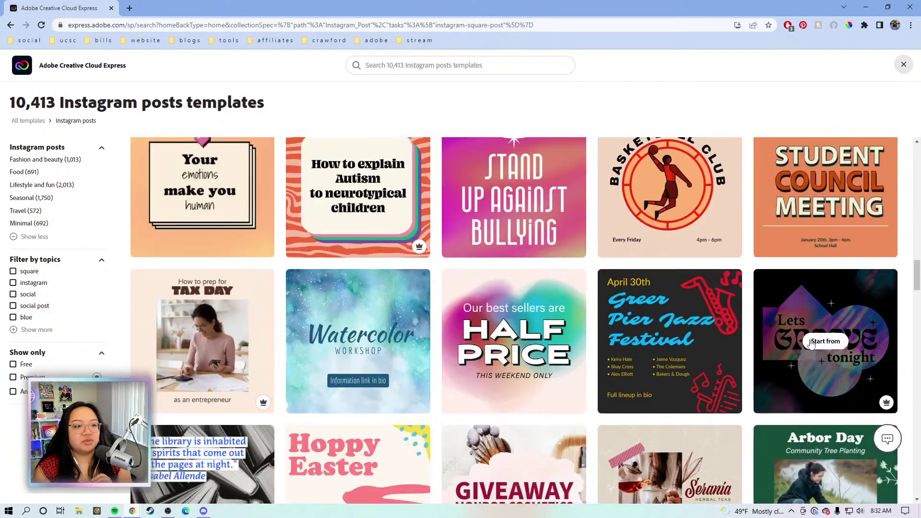
click(816, 343)
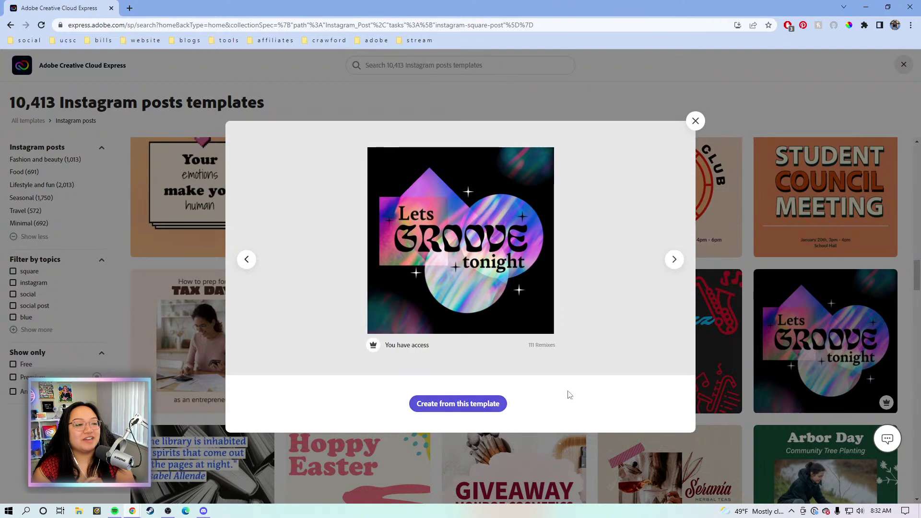
click(455, 406)
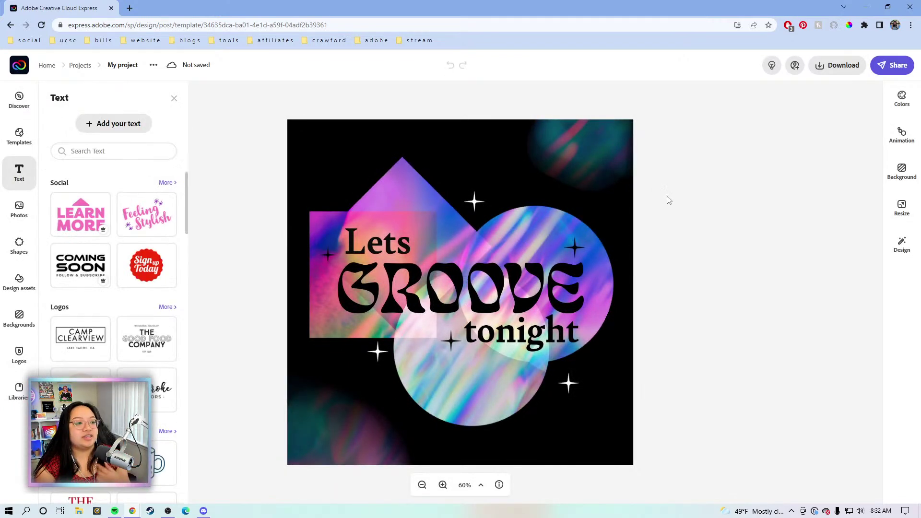
click(666, 237)
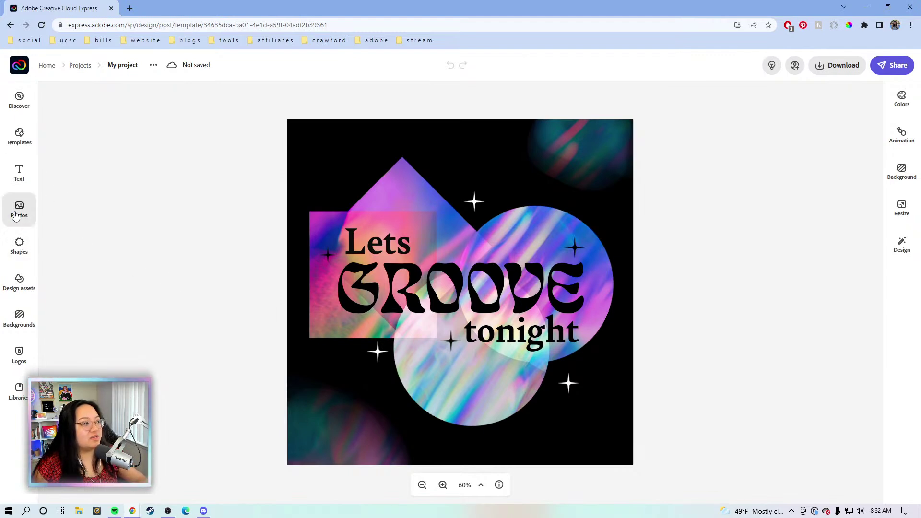
Import the portrait with the camera from the Lightroom album ADOBE LIVE and place it in the design's upper-right area
click(32, 222)
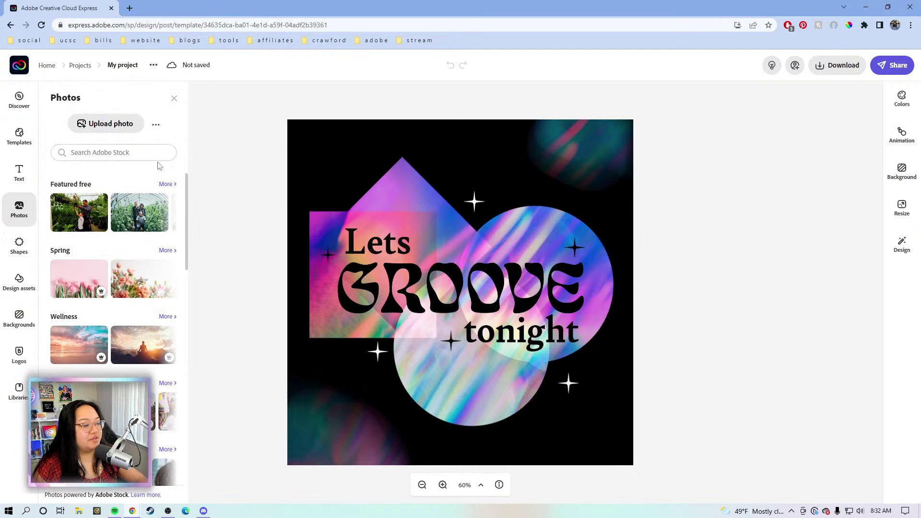
click(157, 126)
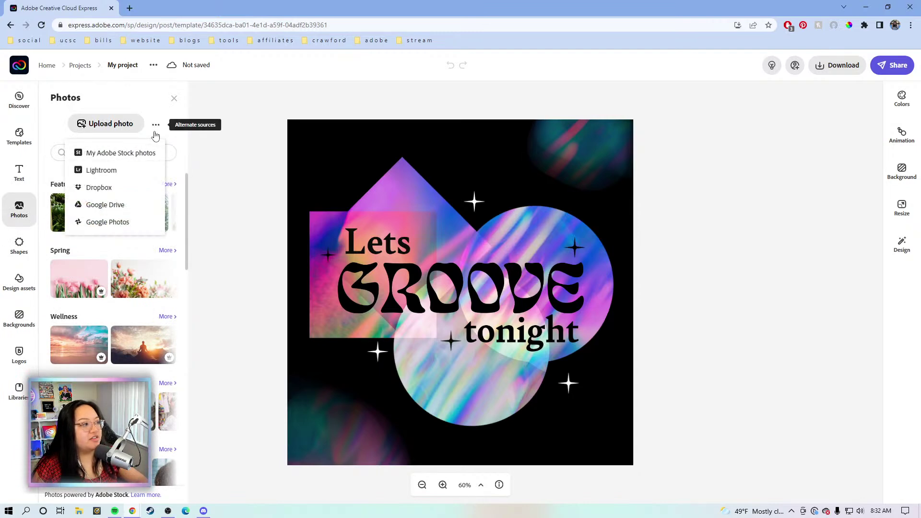
click(115, 170)
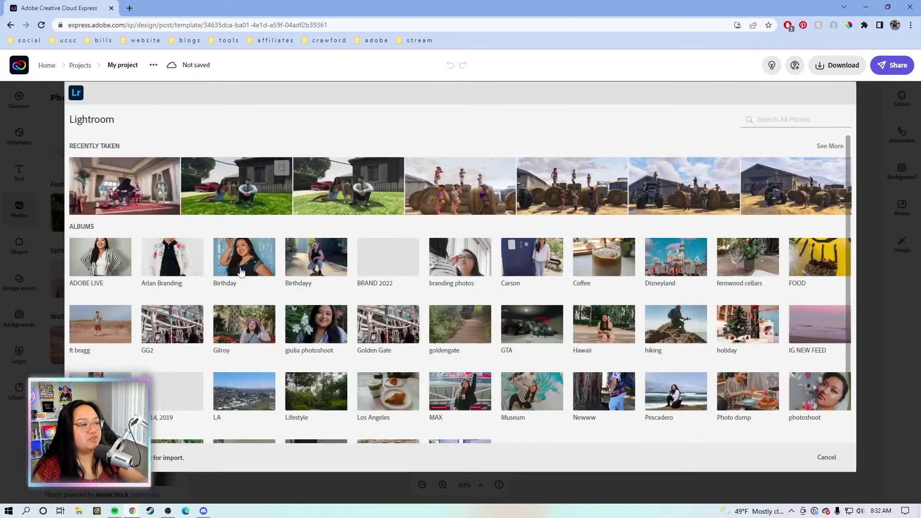
click(91, 270)
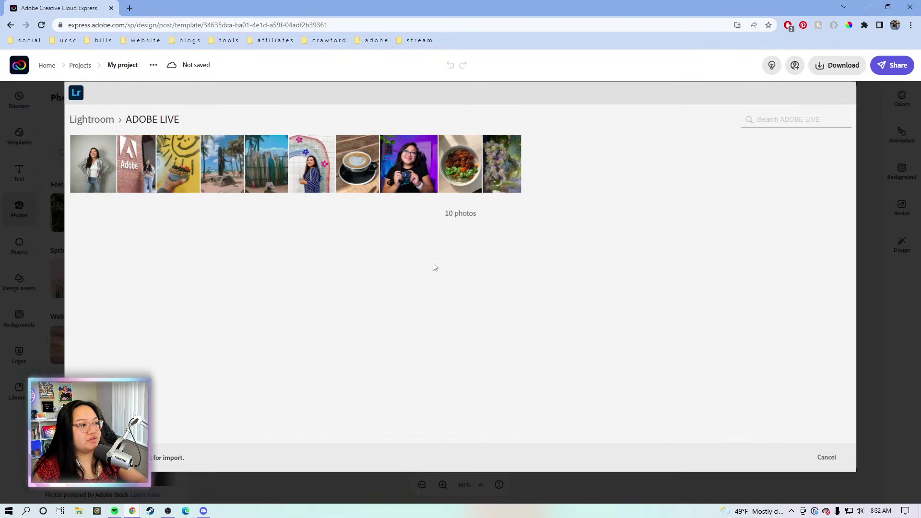
click(416, 173)
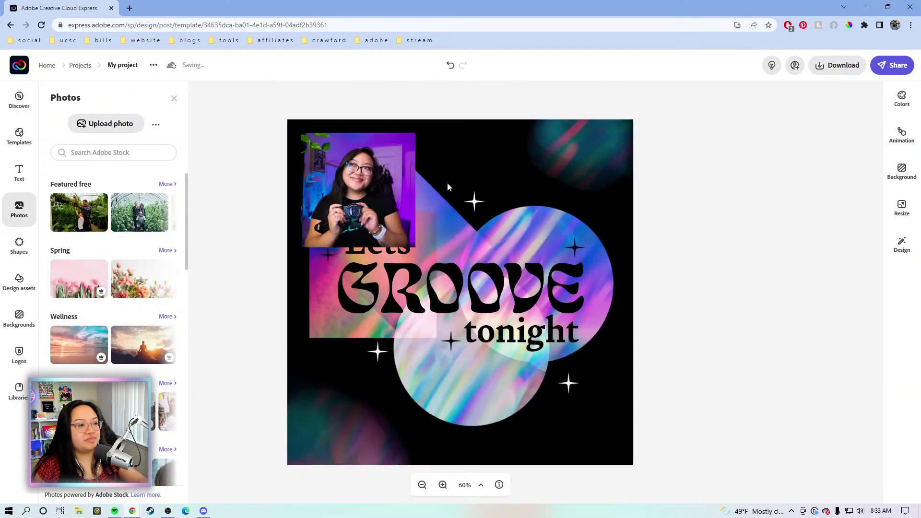
drag(361, 193, 555, 204)
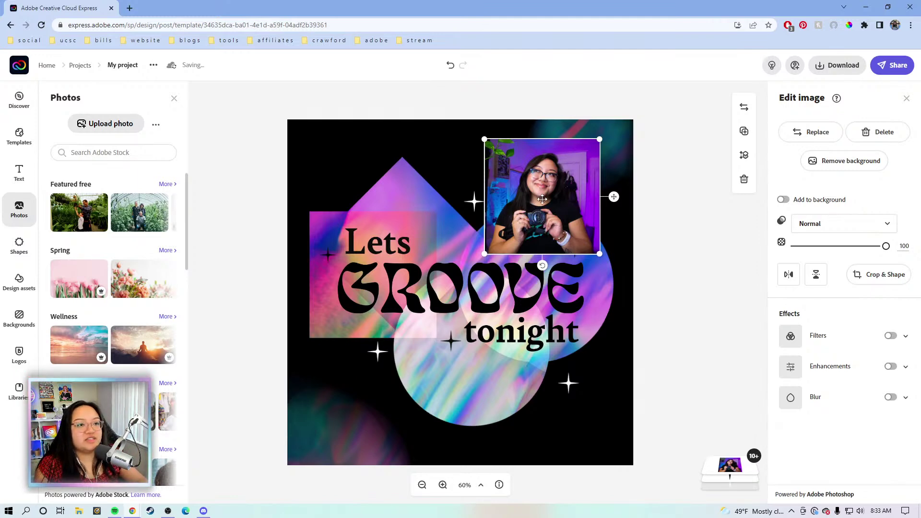
Remove the portrait's background and move the cutout to the bottom centre of the design, below "tonight"
click(870, 172)
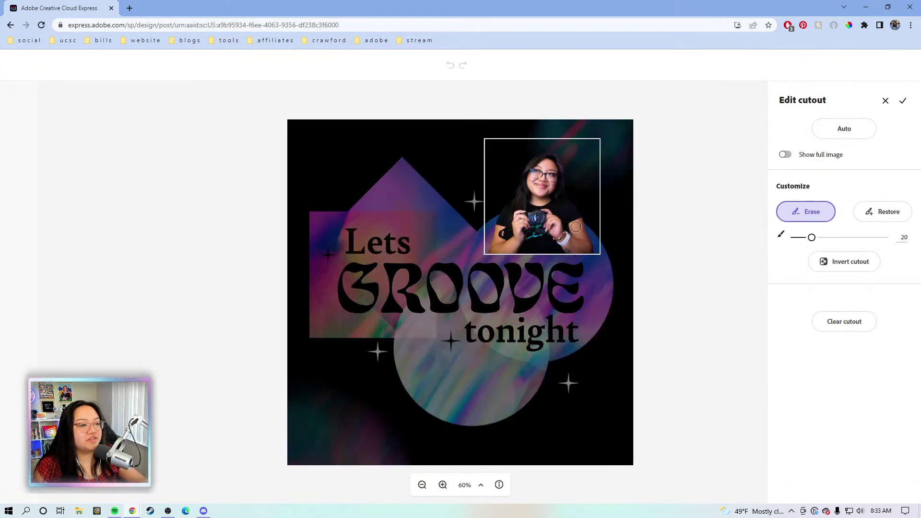
click(902, 100)
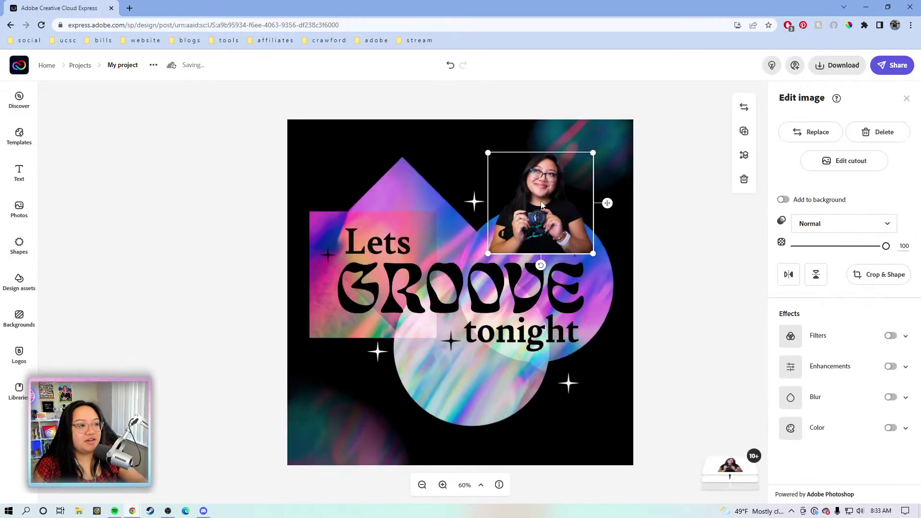
drag(546, 197, 491, 396)
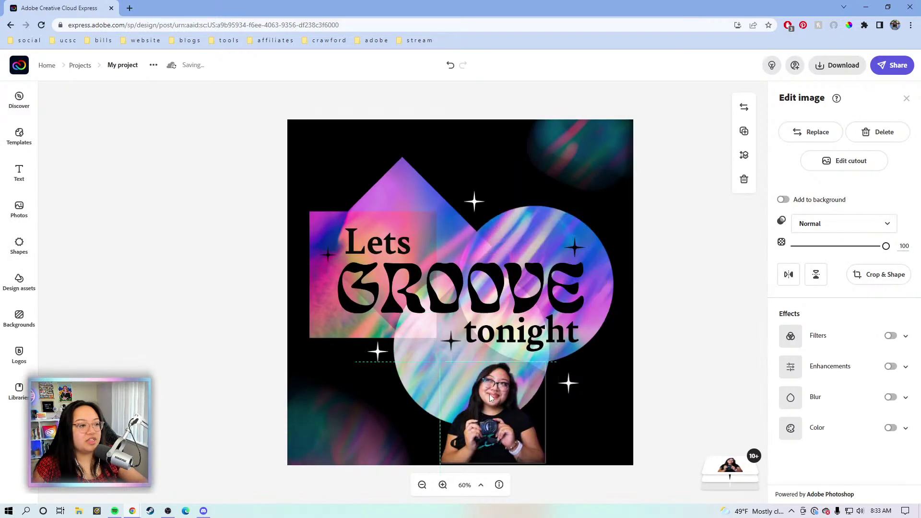
Ungroup the "Lets Groove tonight" text and move "Lets" up to the left edge of the diamond
click(387, 241)
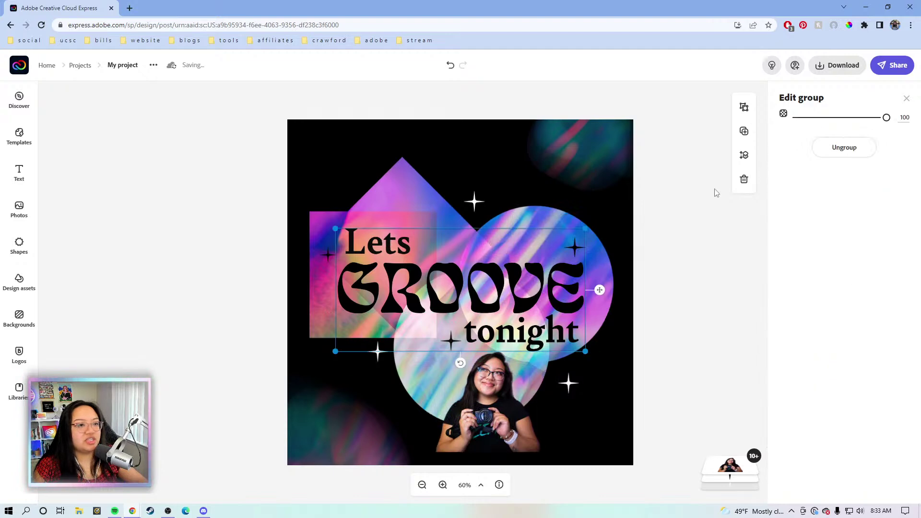
click(845, 149)
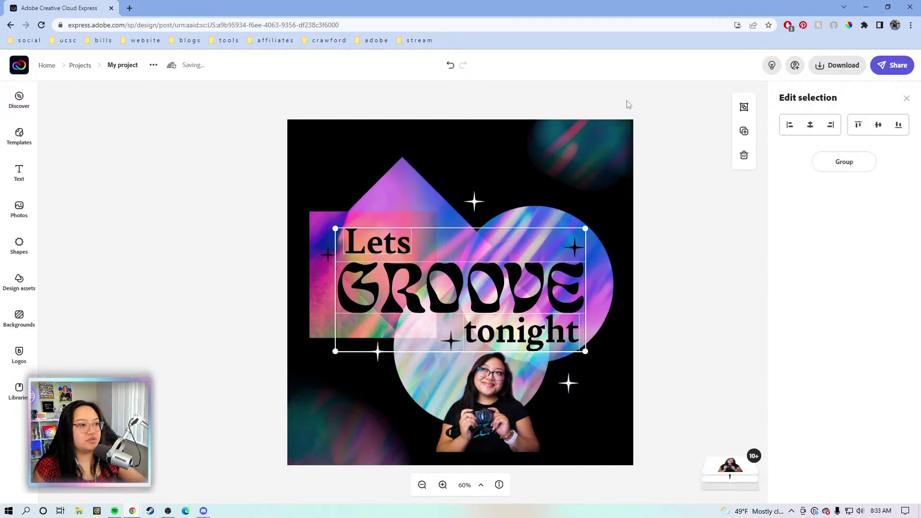
click(631, 108)
click(372, 245)
drag(384, 243, 384, 214)
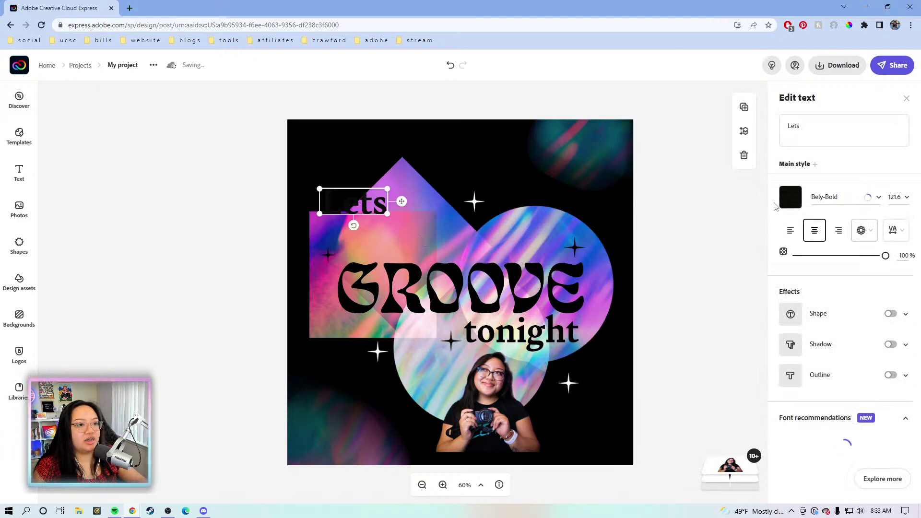
Change the text colour of "Lets", "GROOVE" and "tonight" to white
click(791, 196)
click(819, 319)
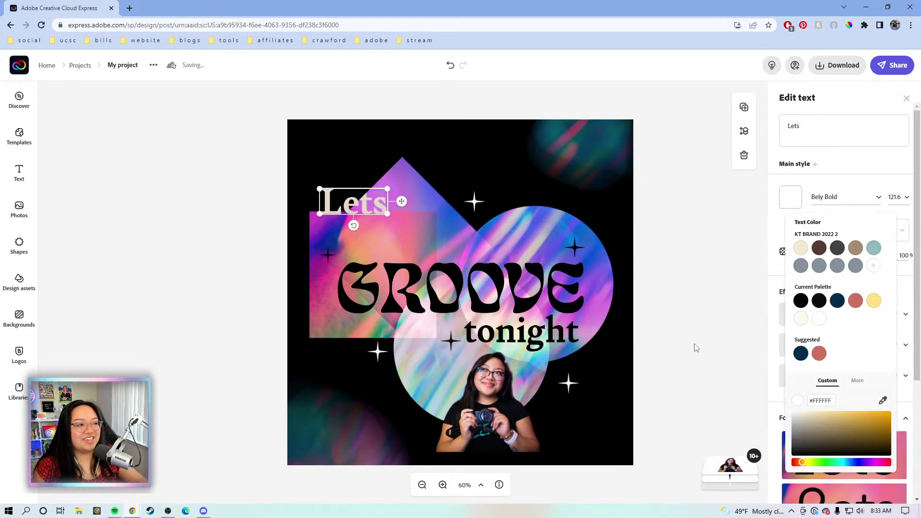
click(543, 287)
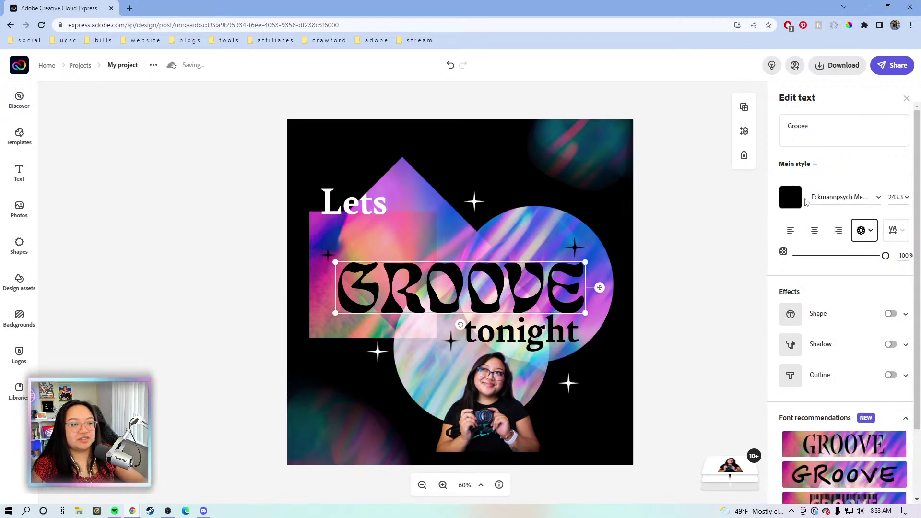
click(792, 198)
click(819, 319)
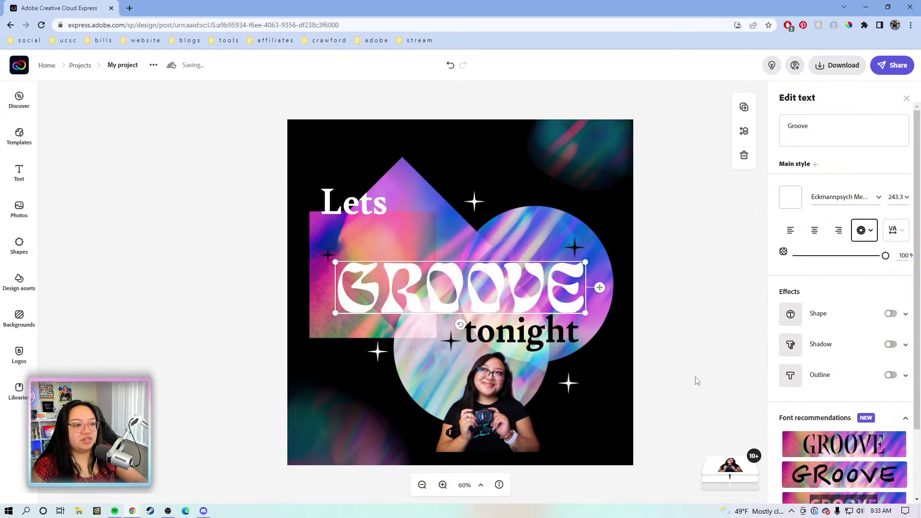
click(557, 345)
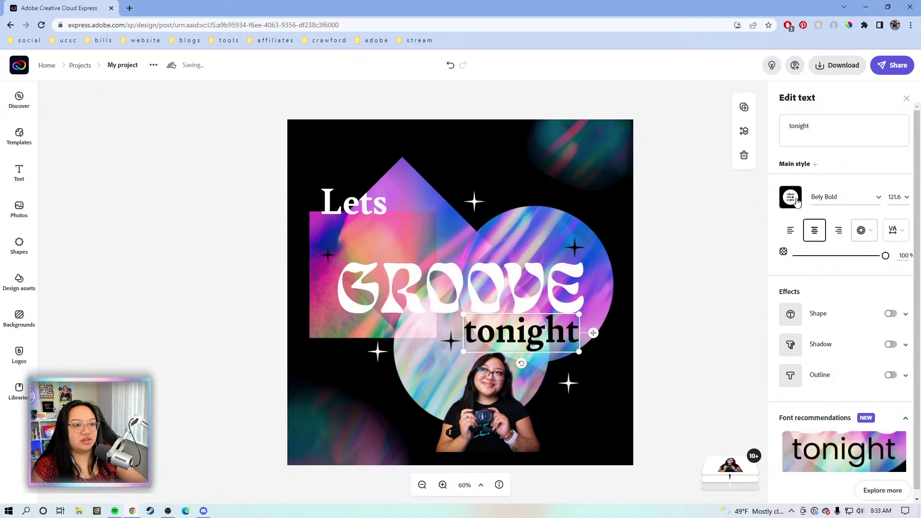
click(790, 197)
click(855, 301)
click(678, 336)
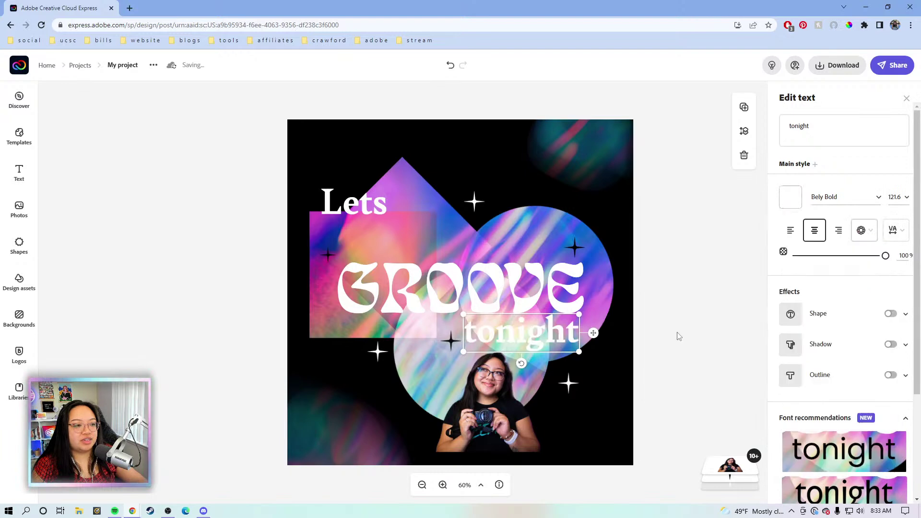
Move "tonight" to the lower-right corner of the design and "GROOVE" to its top edge
drag(542, 339, 589, 426)
drag(505, 278, 517, 155)
Move the portrait cutout to the middle of the design and enlarge it over the overlapping shapes
click(499, 416)
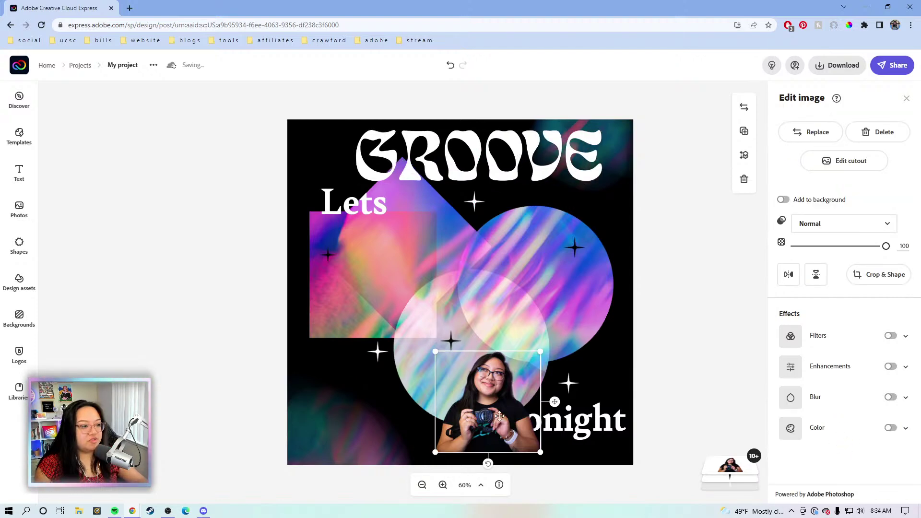
drag(499, 416, 442, 329)
drag(492, 257, 575, 179)
drag(484, 309, 477, 336)
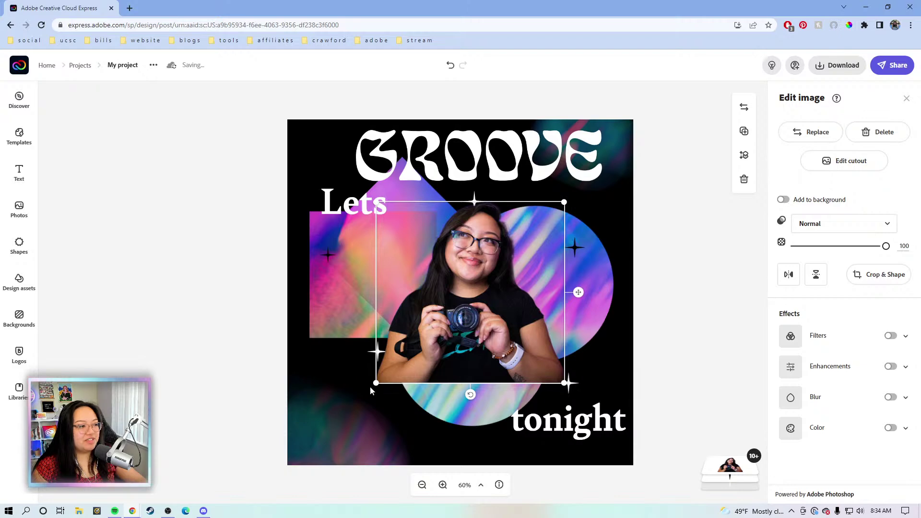
Move the two lower white stars outward so they sit clear of the portrait on either side
mouse_move(375, 353)
mouse_down()
mouse_move(406, 352)
mouse_move(387, 349)
mouse_up()
click(572, 386)
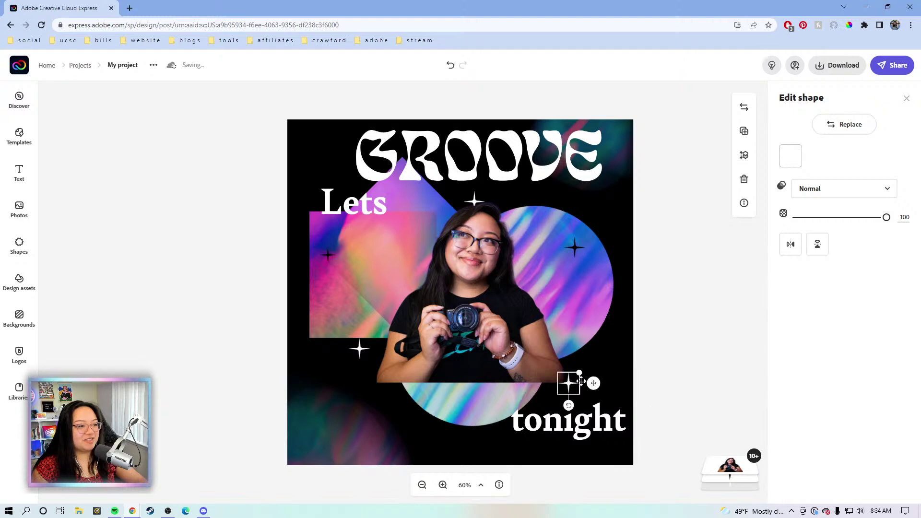
drag(596, 385, 614, 384)
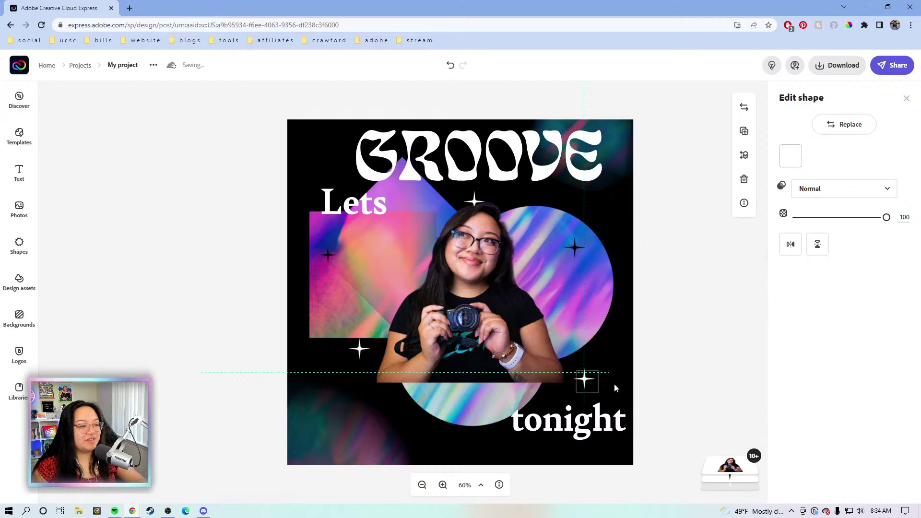
Enlarge the portrait cutout slightly and move the top white star to the right of the head
click(482, 335)
drag(370, 387, 360, 395)
drag(451, 350, 451, 350)
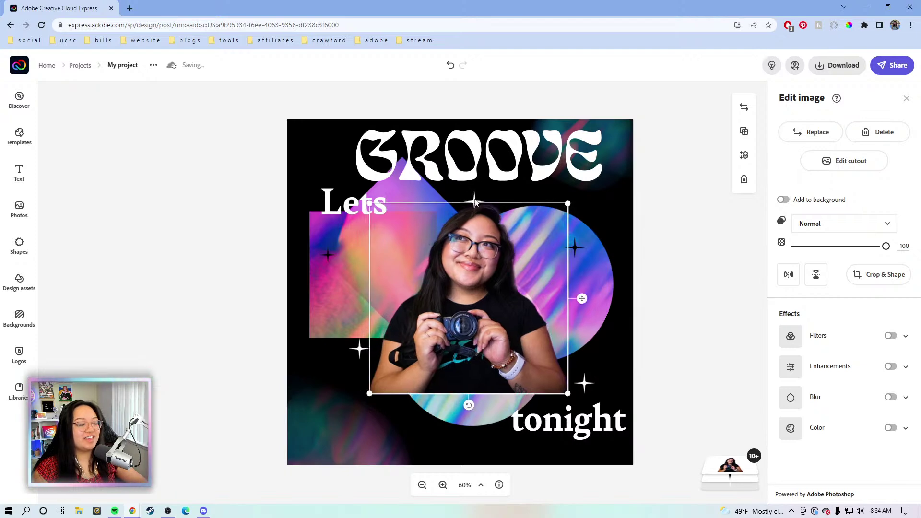
drag(473, 204, 548, 201)
click(480, 264)
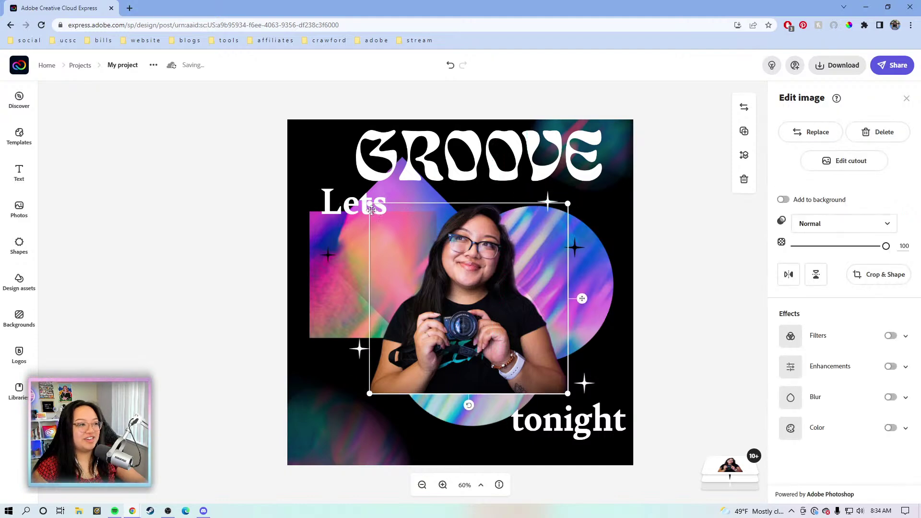
drag(371, 210, 364, 199)
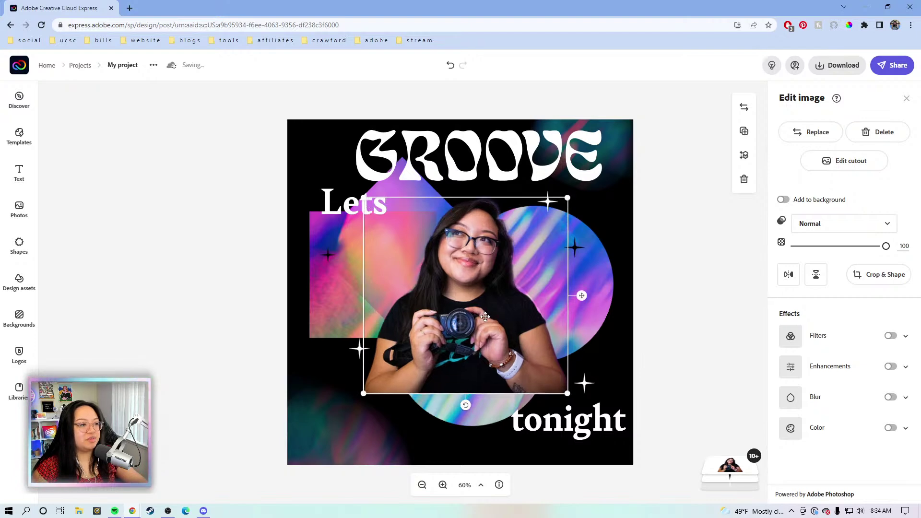
click(683, 254)
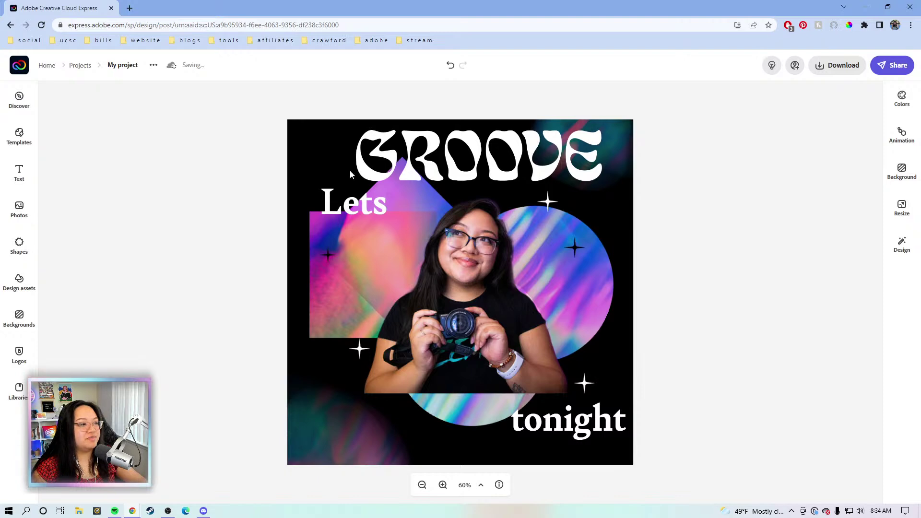
Replace the text "Lets" with "5 Best"
click(354, 202)
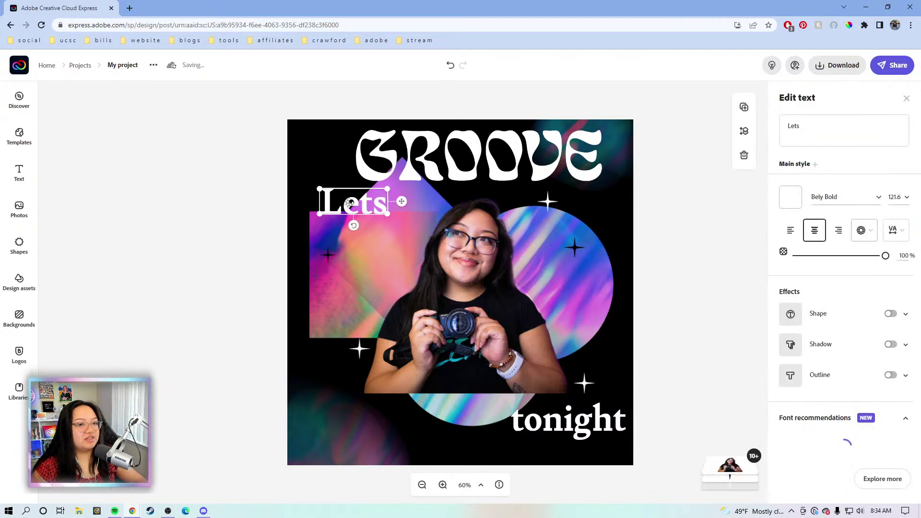
click(840, 129)
double_click(841, 129)
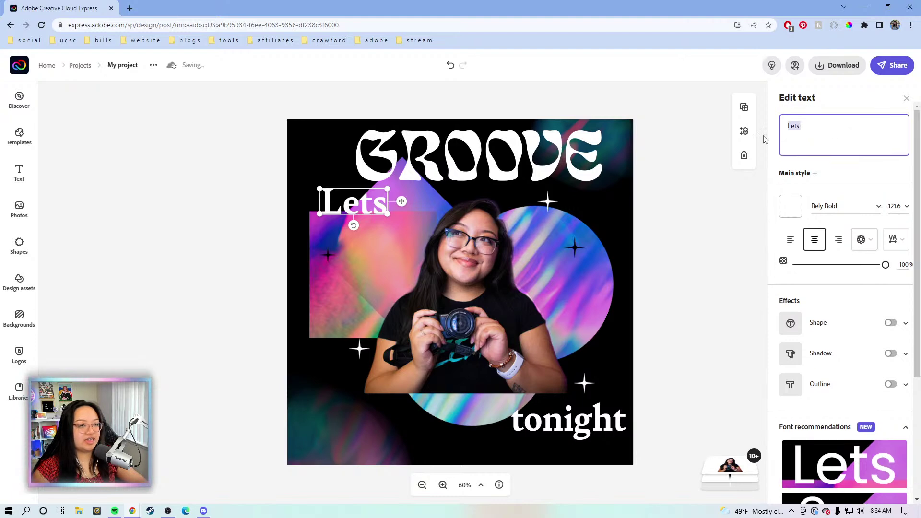
click(805, 163)
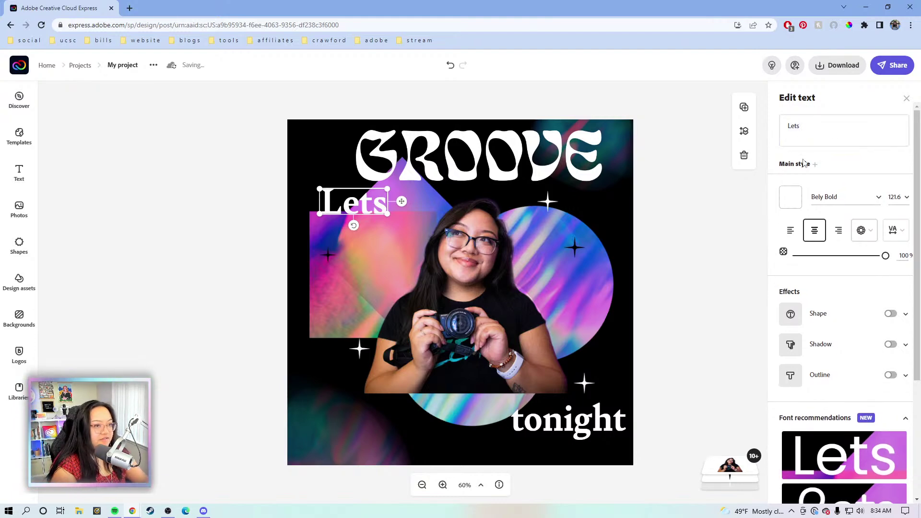
click(860, 129)
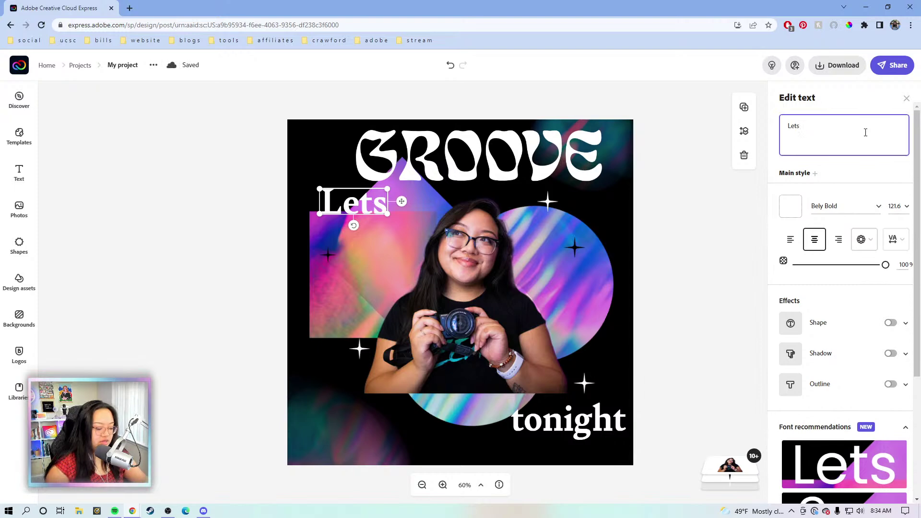
key(BackSpace)
key(BackSpace)
key(BackSpace)
key(BackSpace)
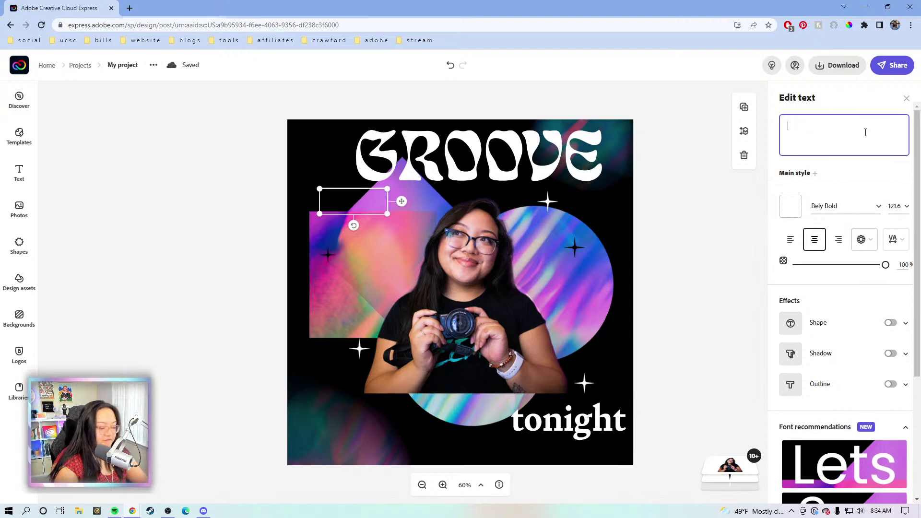
text(5 B)
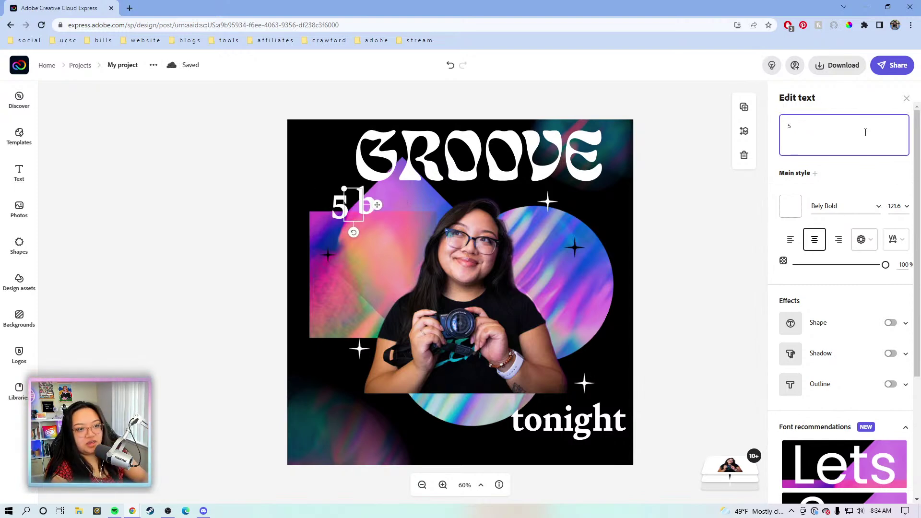
text(est)
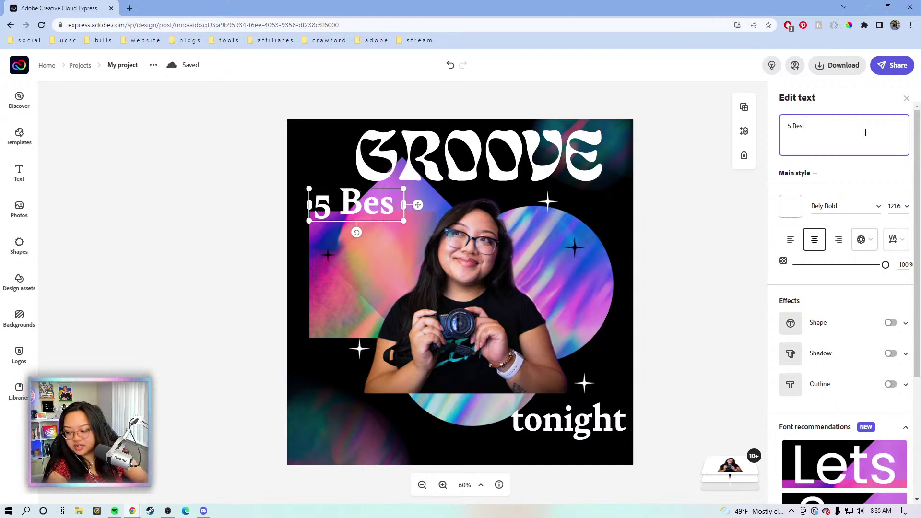
Replace the text "Groove" with "Cameras"
click(470, 146)
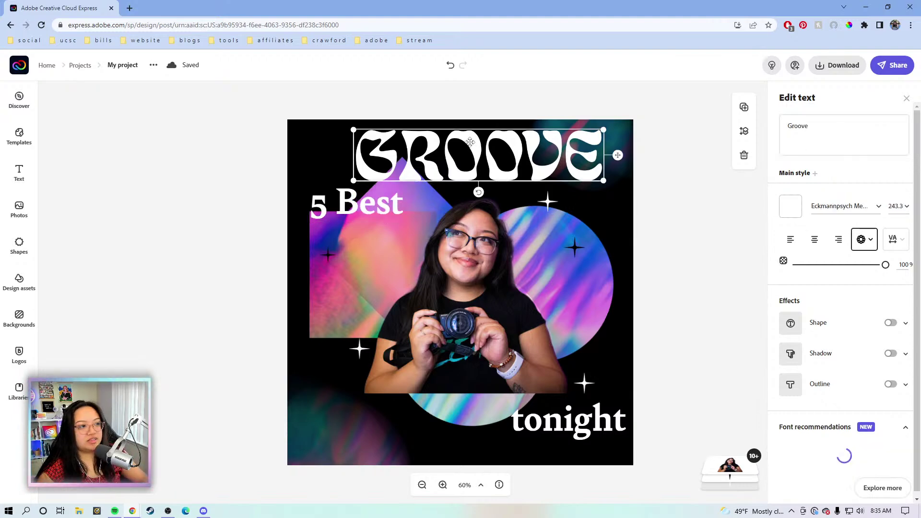
double_click(789, 117)
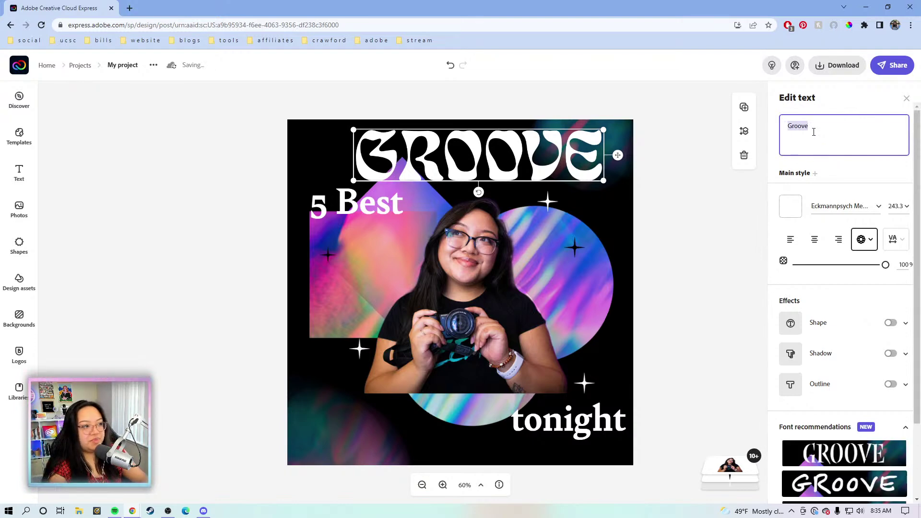
text(Ca)
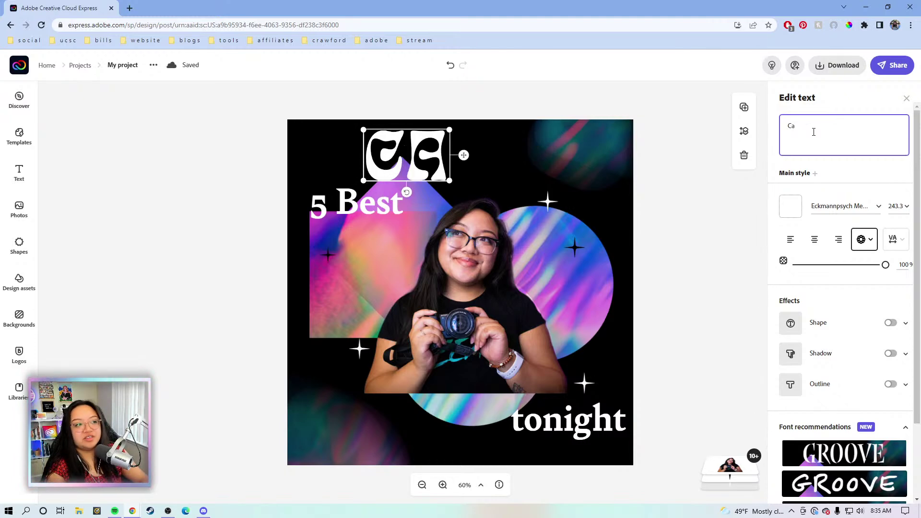
text(m)
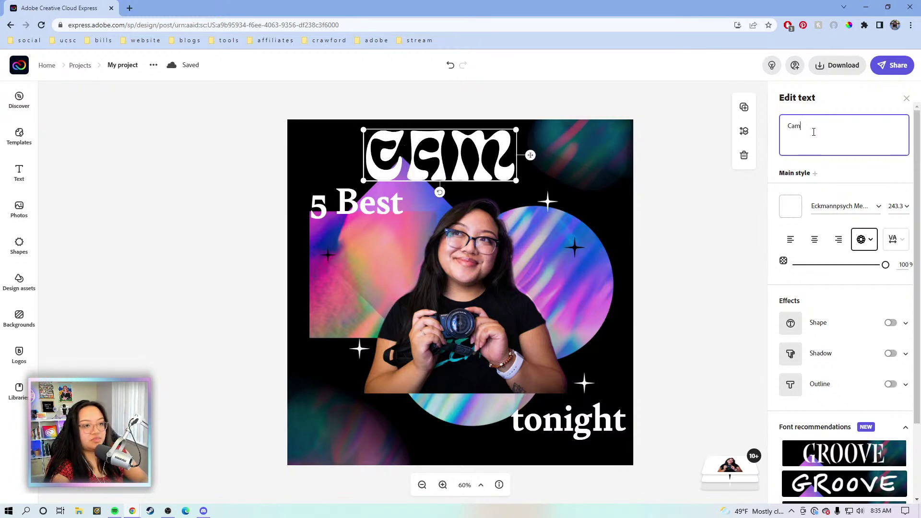
text(er)
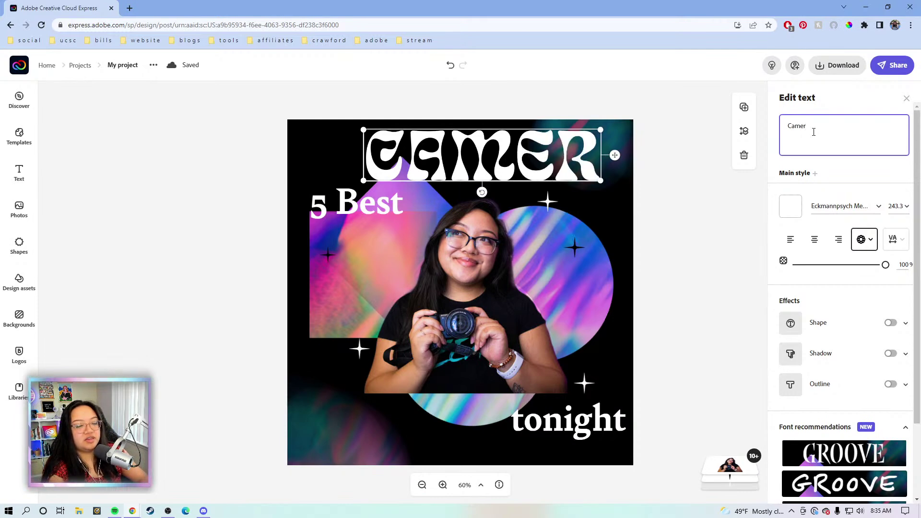
text(a)
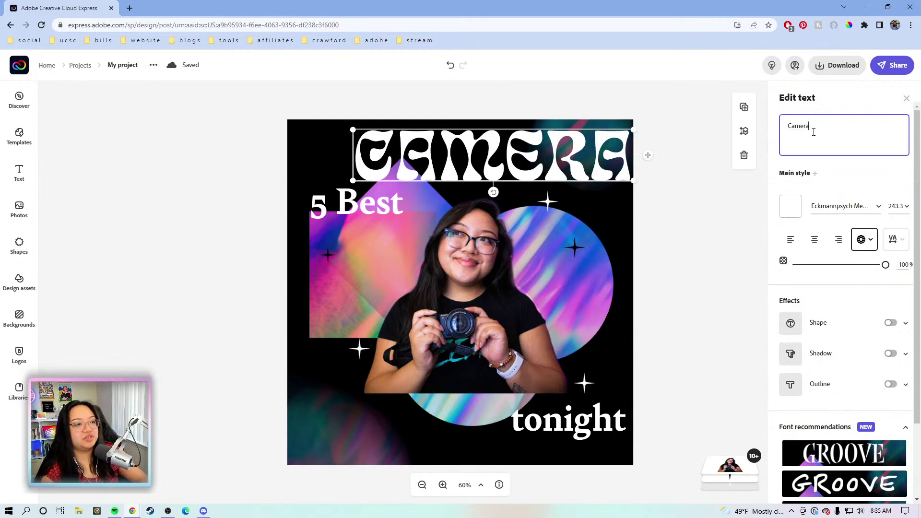
text(s)
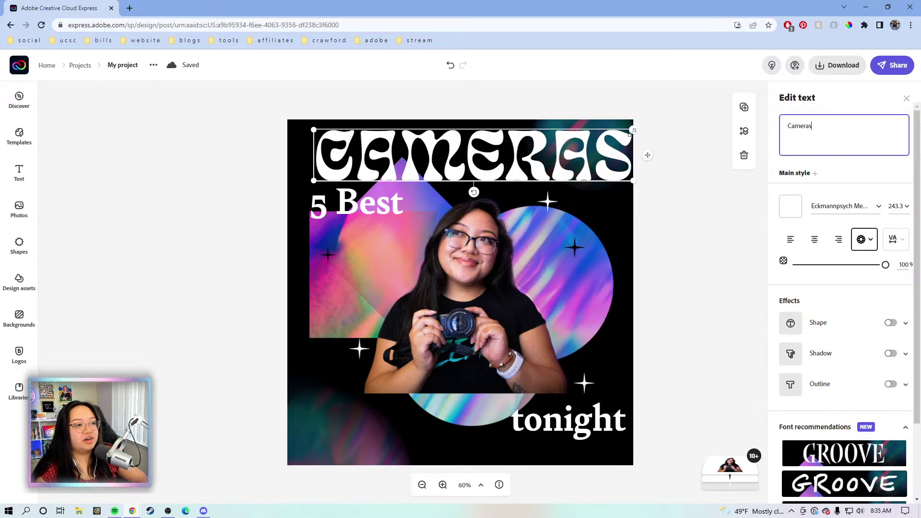
Shrink "Cameras" to about size 180, place it behind the portrait's head below "5 Best", and nudge "5 Best" upward
drag(632, 129, 483, 243)
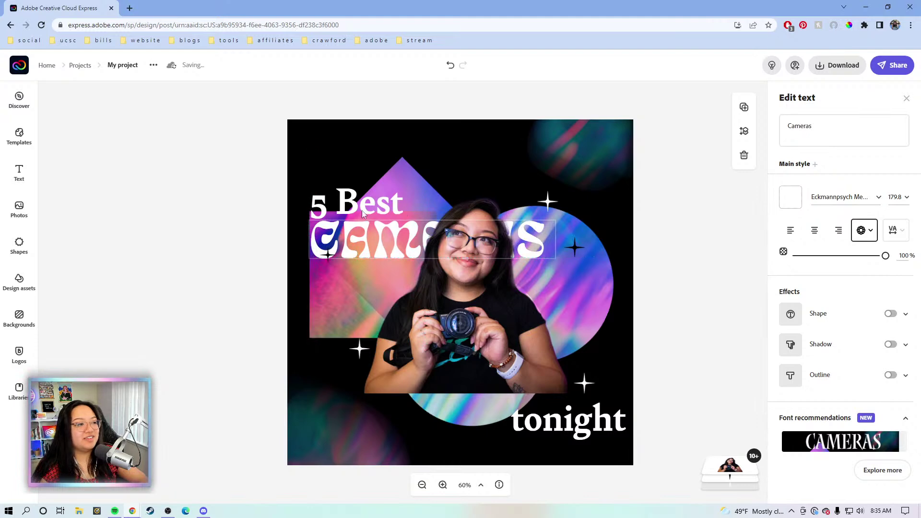
drag(359, 205, 352, 188)
click(547, 235)
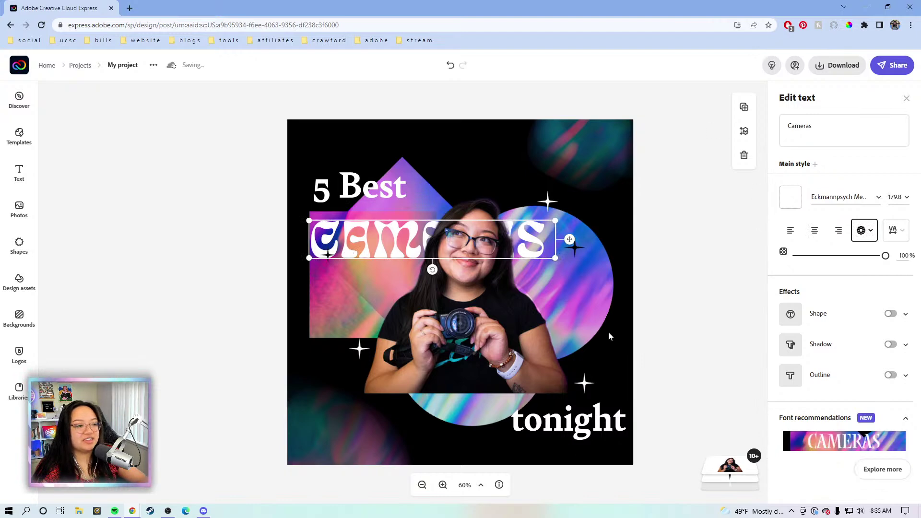
Replace the text "tonight" with "for Vloggers"
click(583, 420)
click(827, 121)
key(ctrl+a)
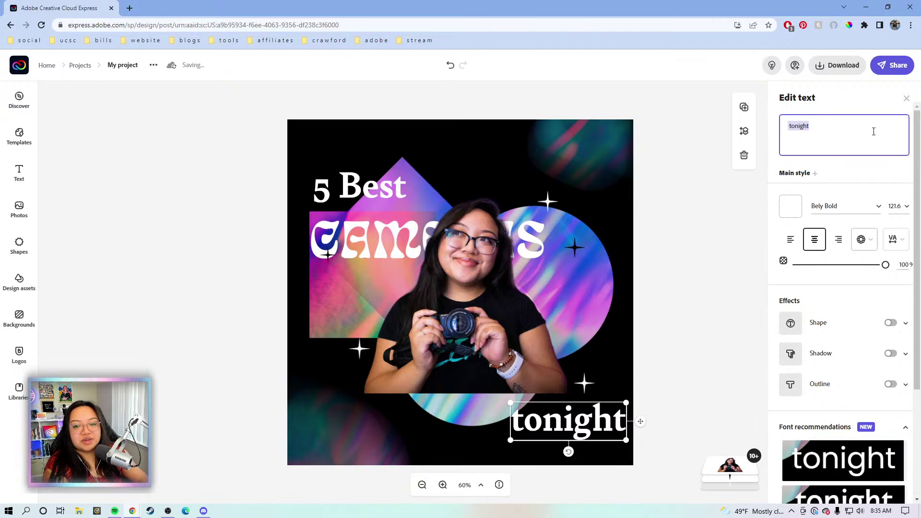
text(for Vloggers)
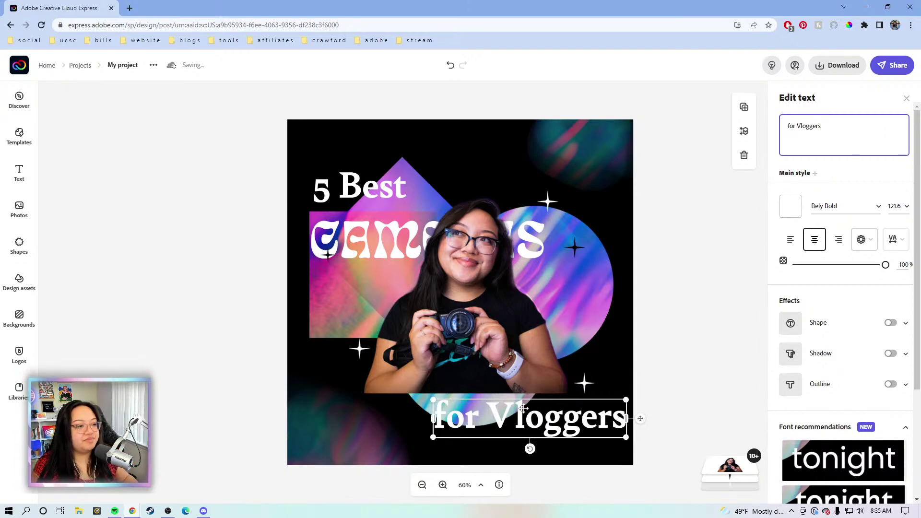
Shrink "for Vloggers" to about size 103 and shift it slightly inward from the design's right edge
click(431, 399)
drag(431, 399, 463, 408)
drag(532, 423, 523, 417)
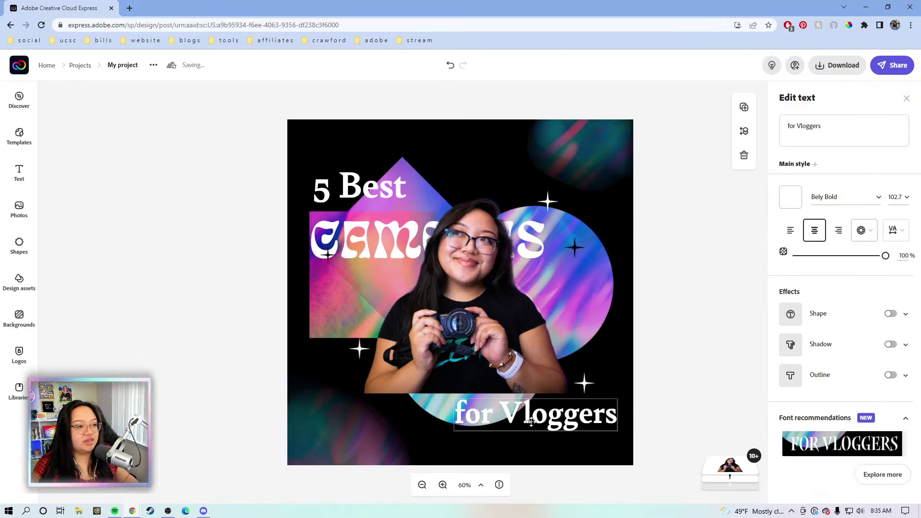
Enlarge "Cameras" to about size 236 so it spans most of the design's width
click(342, 188)
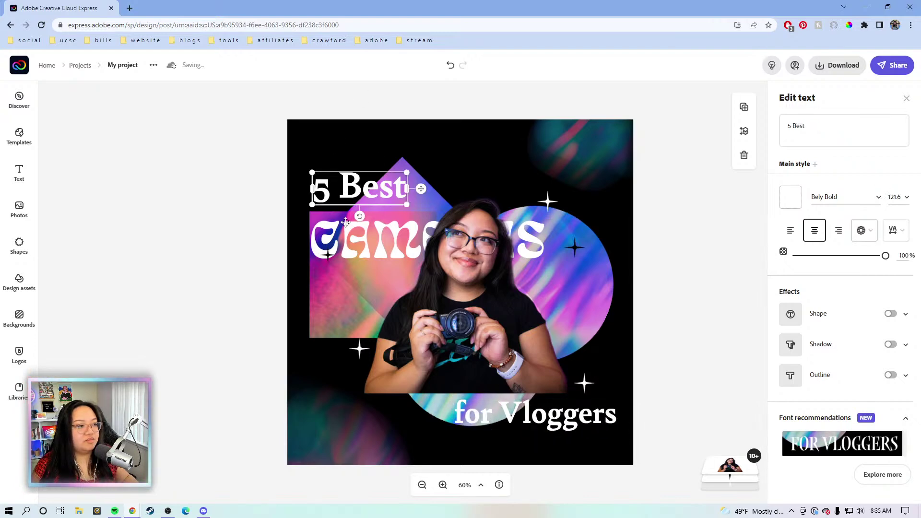
click(346, 229)
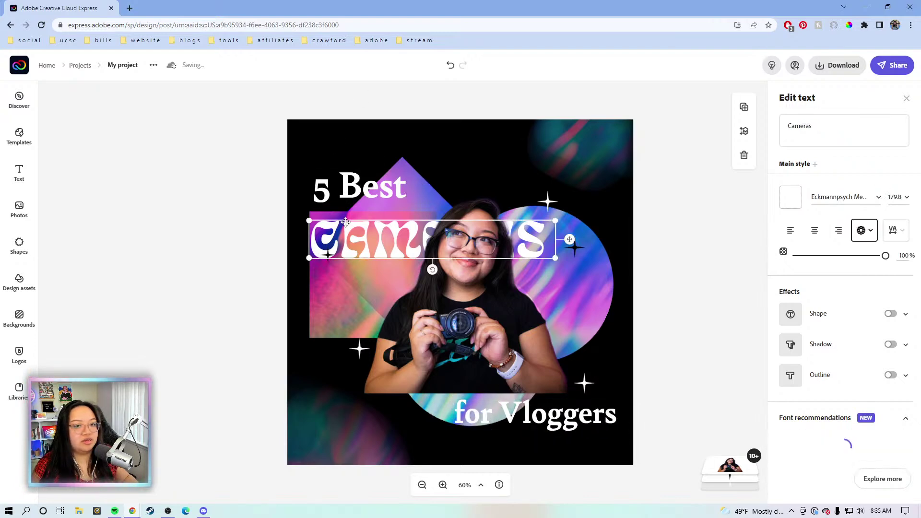
click(552, 260)
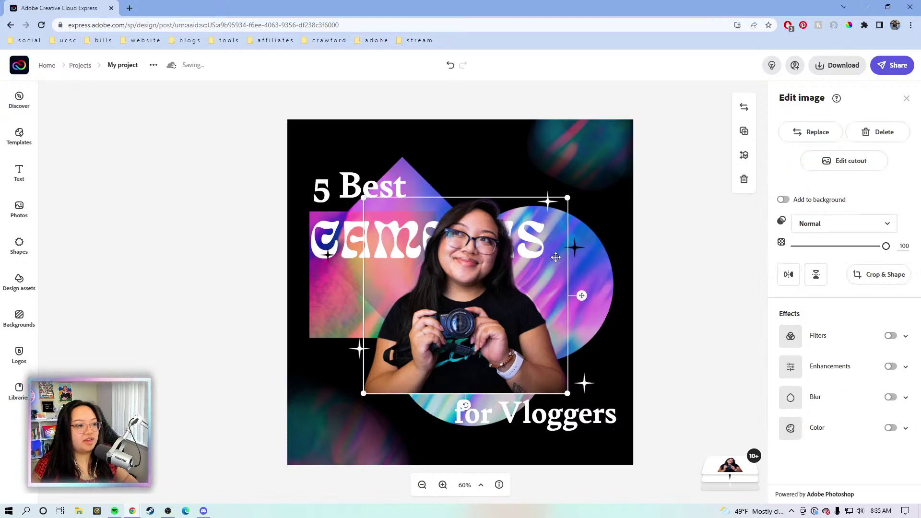
click(336, 225)
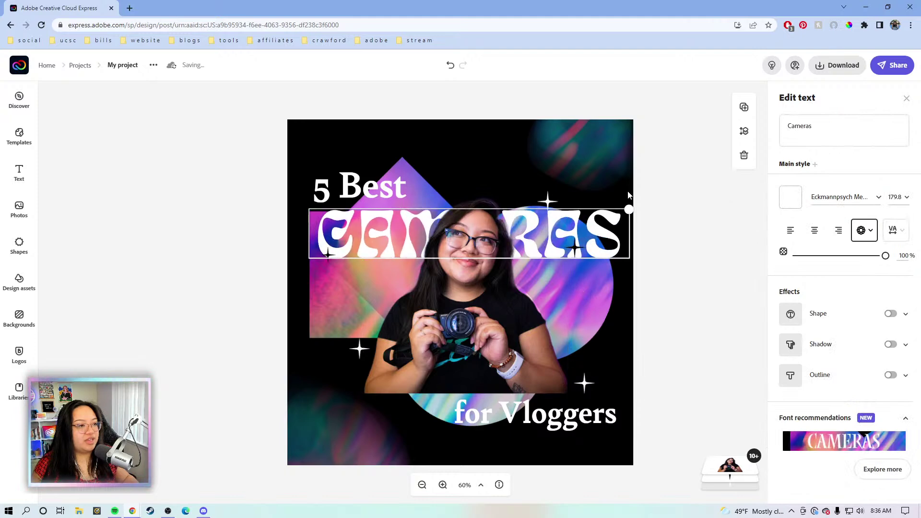
drag(629, 210, 638, 210)
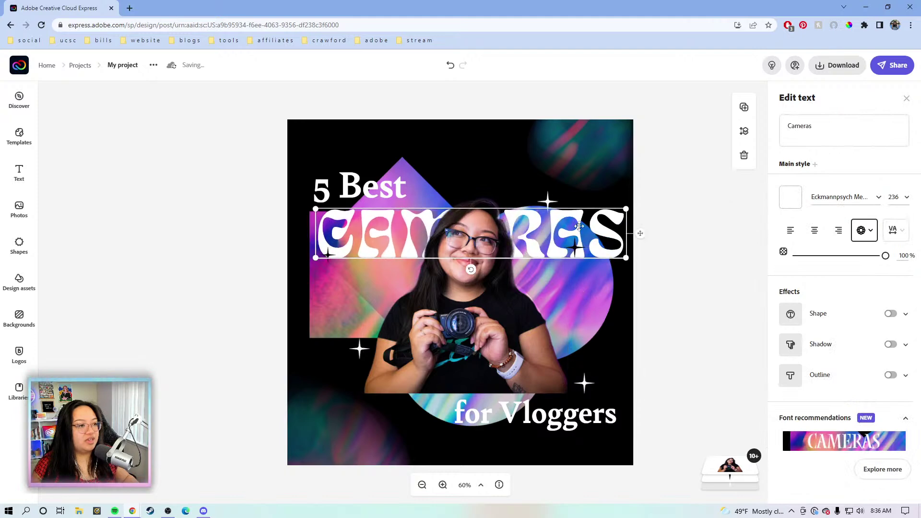
Shrink the portrait cutout slightly and move it down so its head only overlaps the lower part of "Cameras"
click(490, 321)
drag(567, 197, 549, 216)
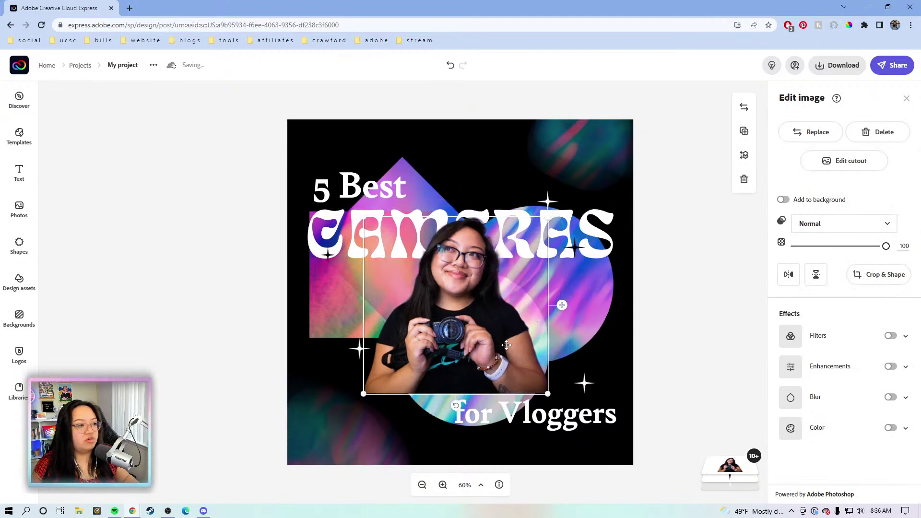
mouse_move(507, 356)
mouse_down()
mouse_move(497, 356)
mouse_move(503, 370)
mouse_up()
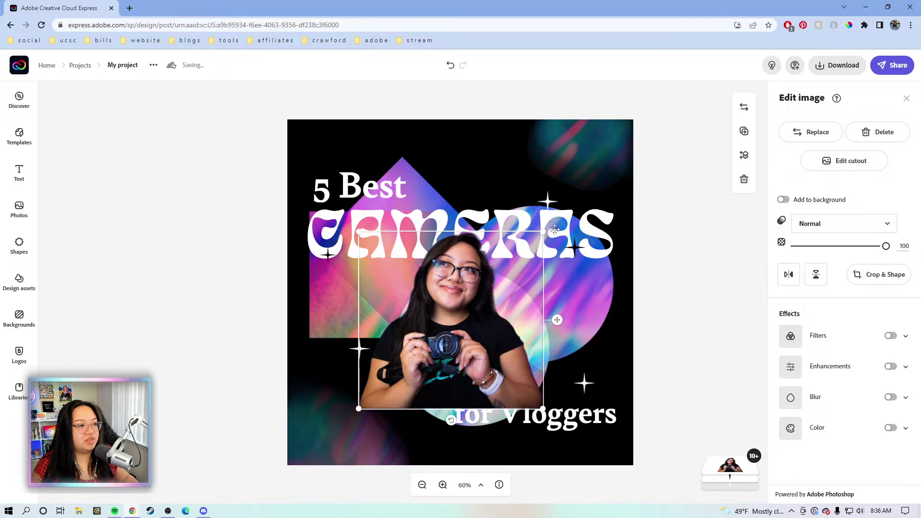
drag(582, 222, 581, 233)
click(476, 305)
drag(540, 409, 542, 411)
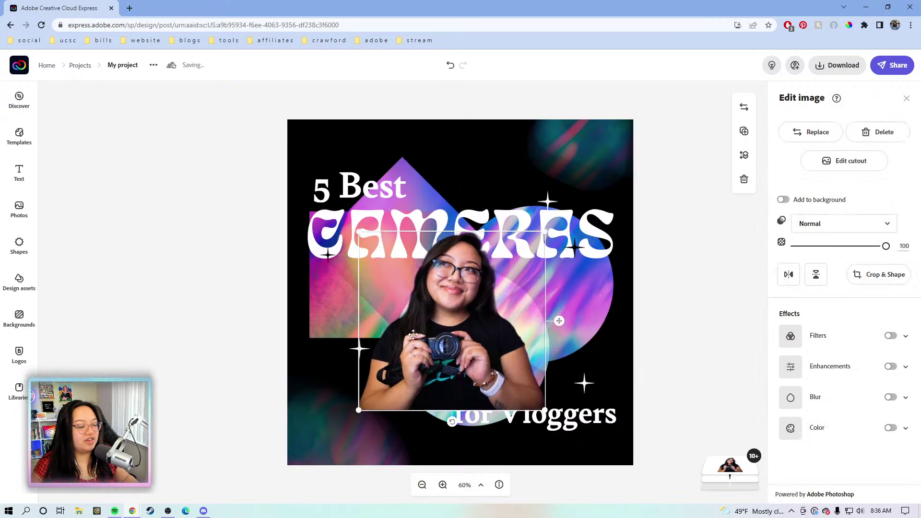
Bring "for Vloggers" in front of the portrait and enlarge "5 Best" to about size 139
click(589, 424)
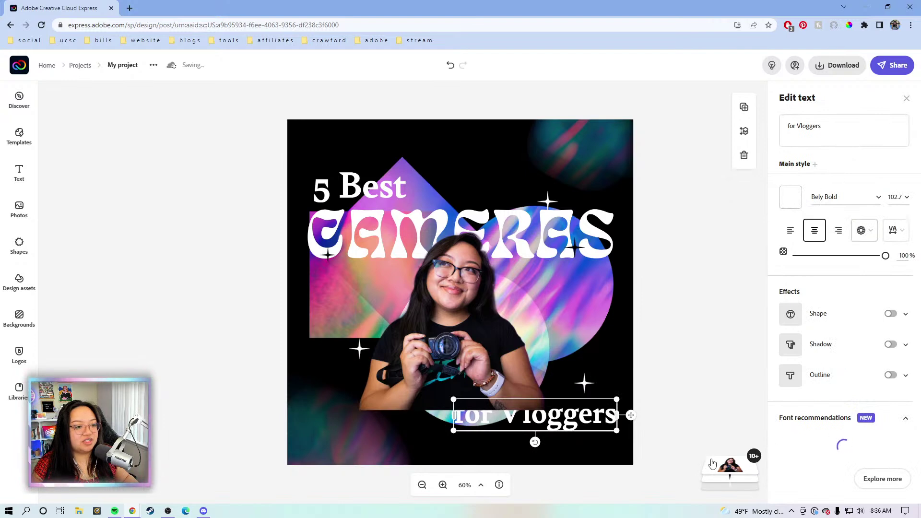
mouse_move(728, 473)
drag(729, 473, 731, 252)
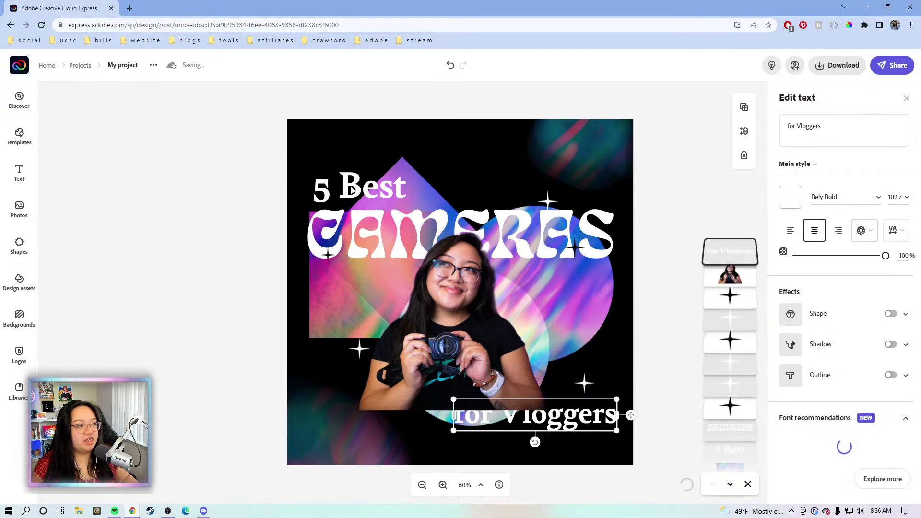
click(385, 184)
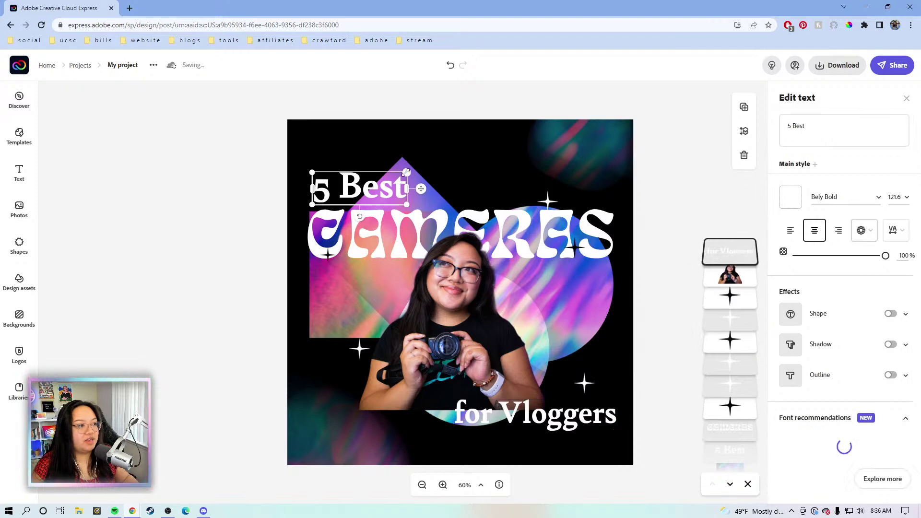
drag(407, 172, 420, 167)
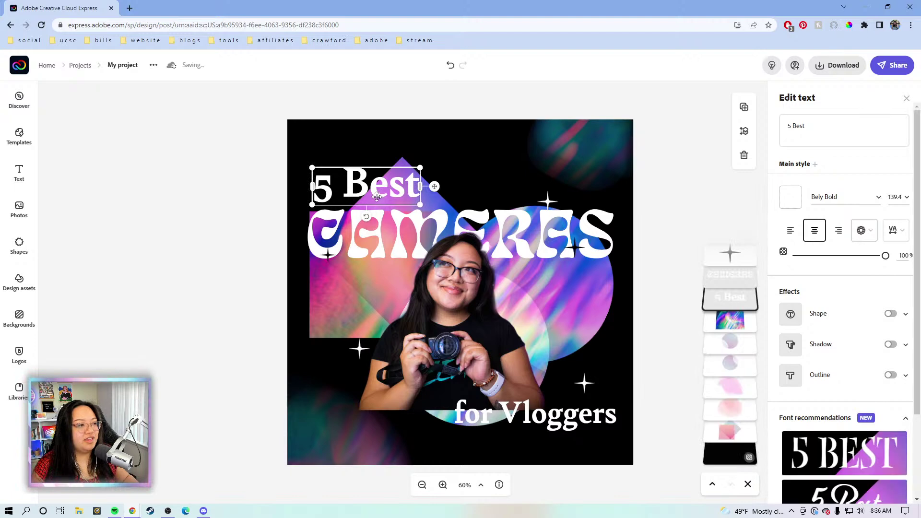
Move the white star overlapping "Cameras" up above the word and both black stars down below it
drag(550, 199, 514, 186)
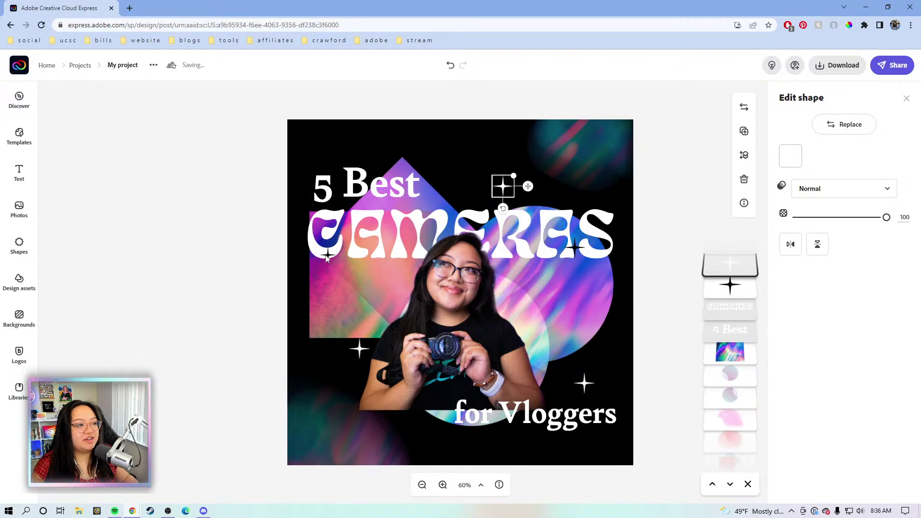
click(326, 257)
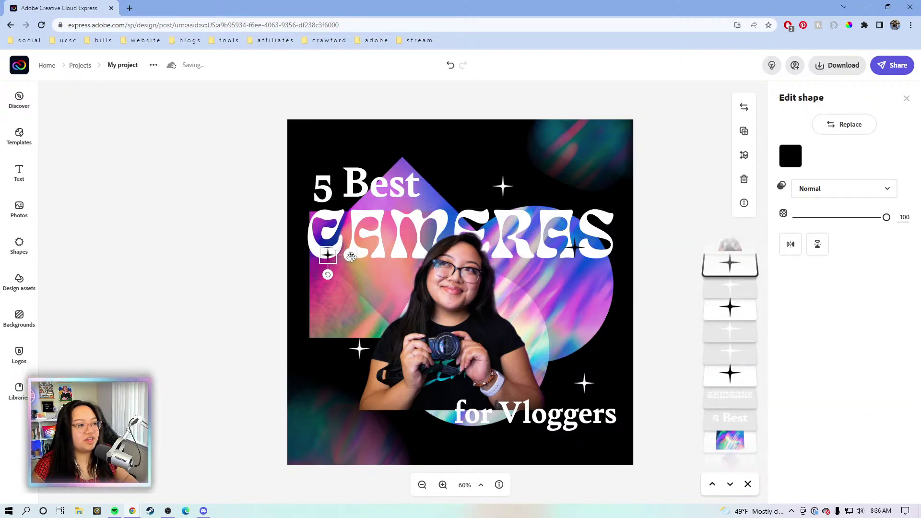
drag(354, 269, 354, 291)
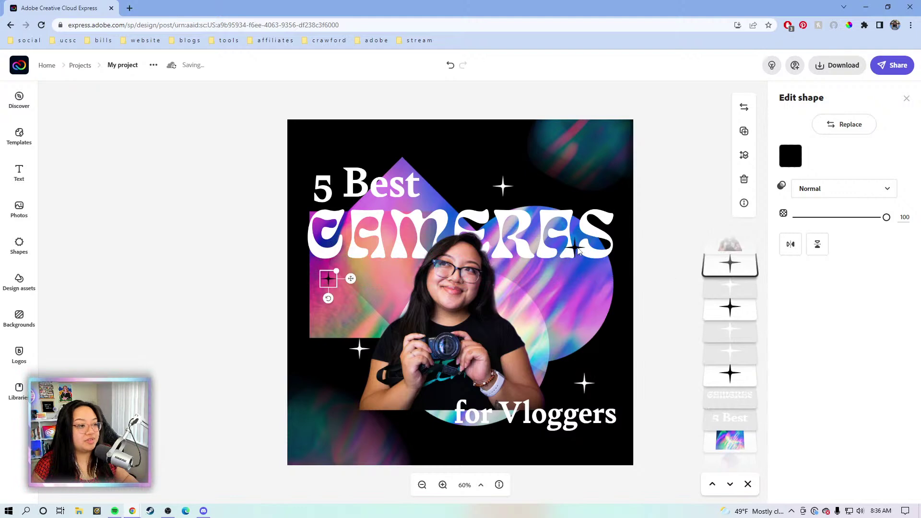
click(576, 248)
drag(598, 247, 600, 288)
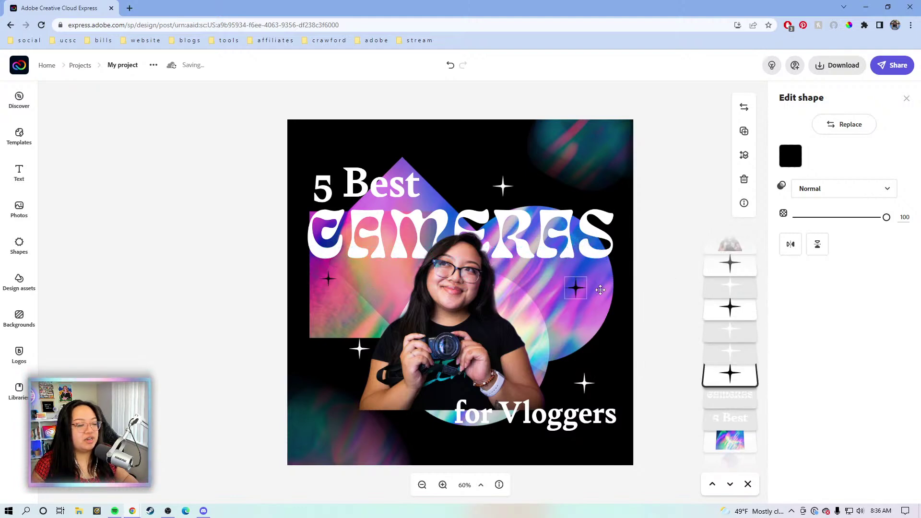
Move "for Vloggers" down below the portrait, enlarge it to about size 107.9, and nudge it slightly right
click(662, 272)
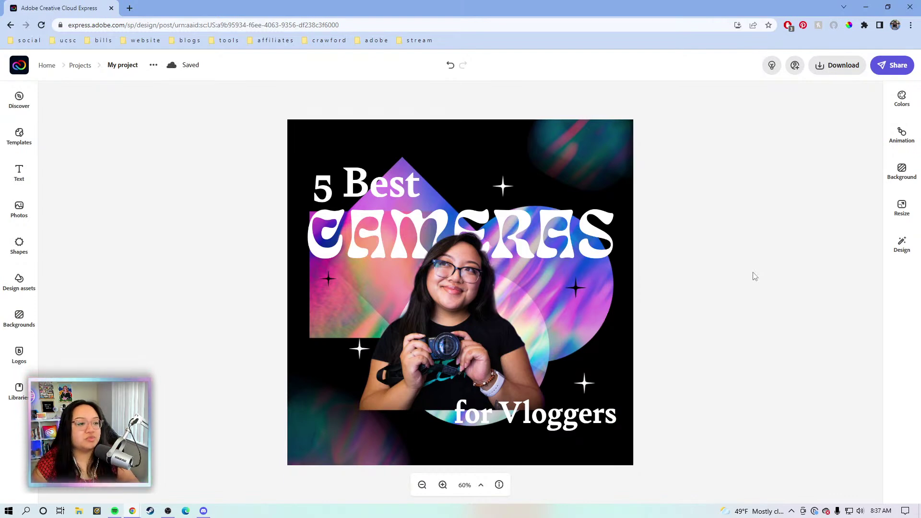
click(597, 422)
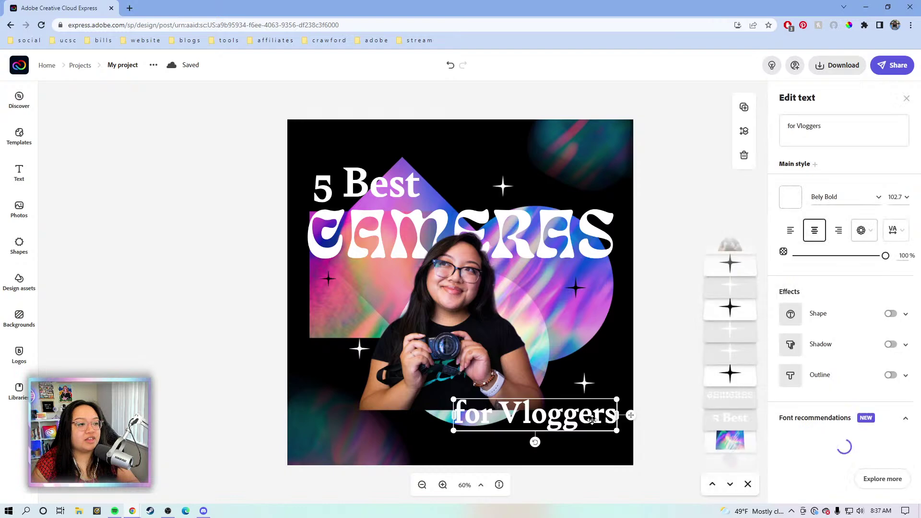
drag(594, 423, 592, 440)
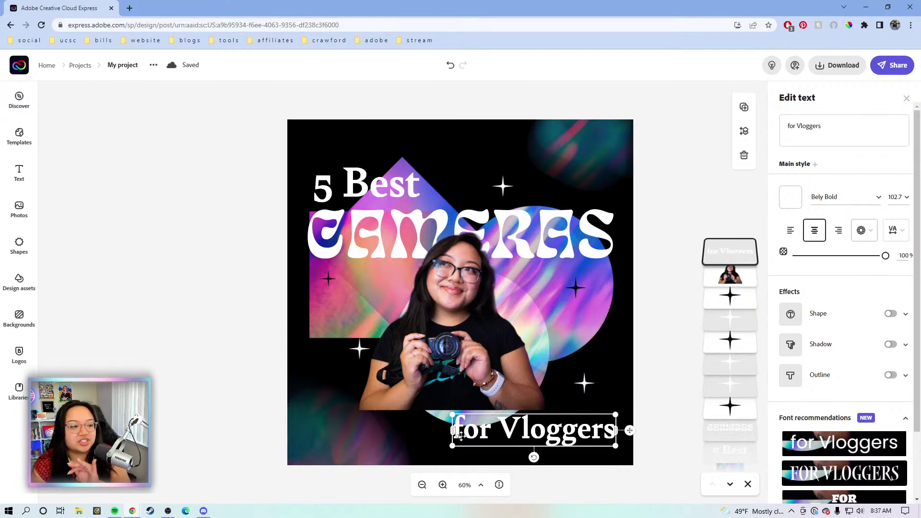
drag(453, 445, 444, 448)
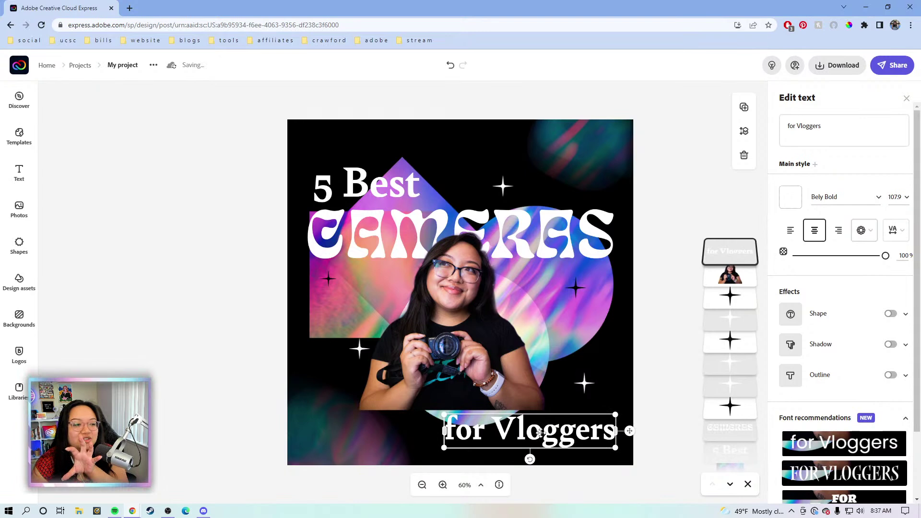
drag(538, 433, 541, 432)
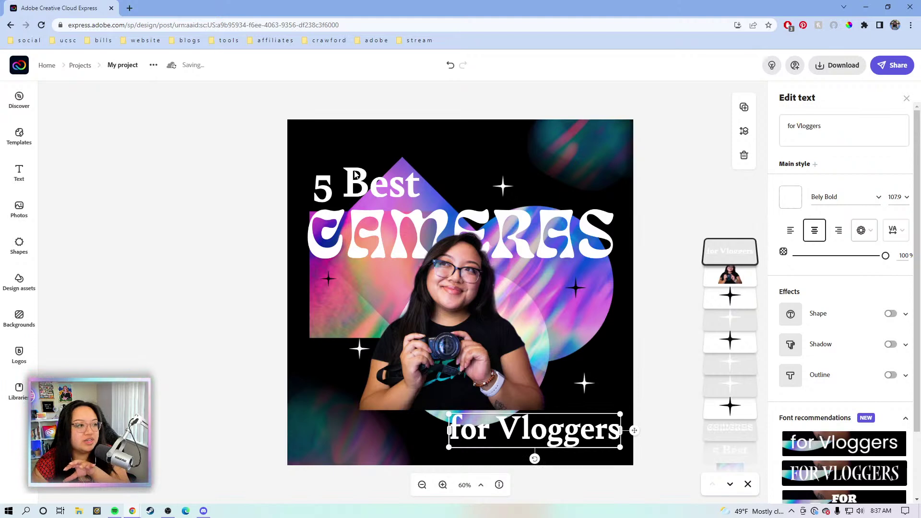
Move "5 Best" and "Cameras" slightly up so the portrait's head covers less of "Cameras"
click(355, 185)
drag(355, 185, 352, 182)
click(359, 234)
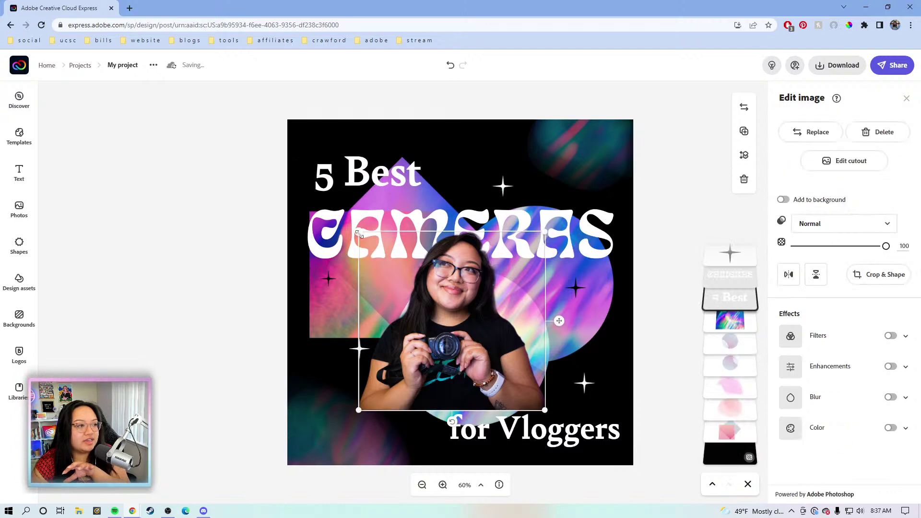
click(338, 235)
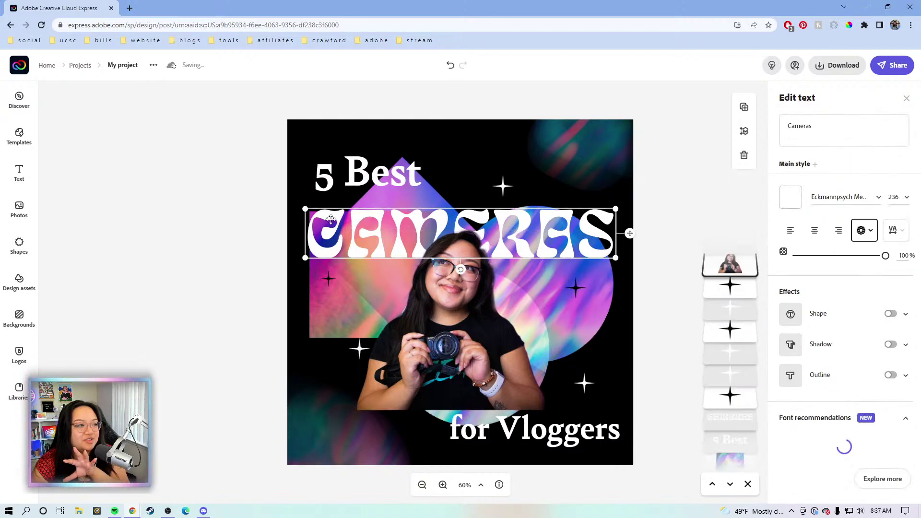
drag(338, 235, 355, 235)
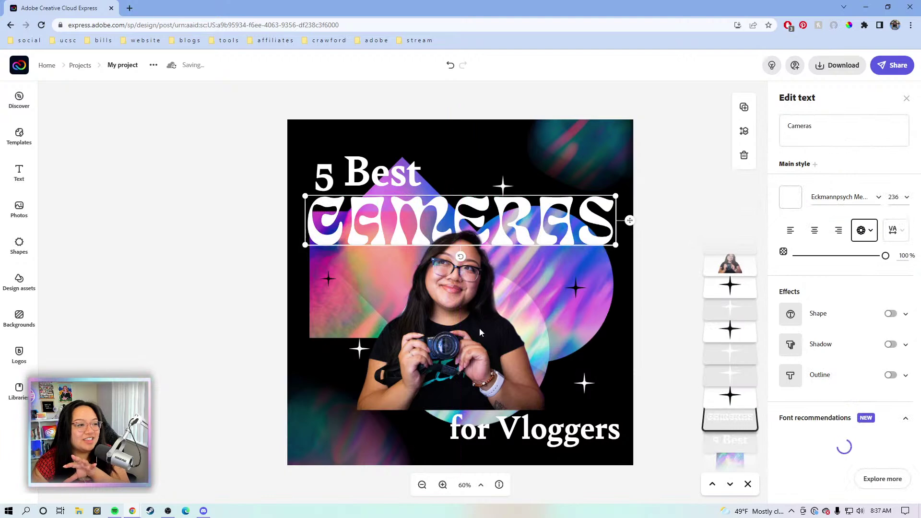
Nudge the portrait slightly right and up, and enlarge "for Vloggers" to about size 112.8
click(482, 325)
drag(484, 325, 483, 325)
click(465, 442)
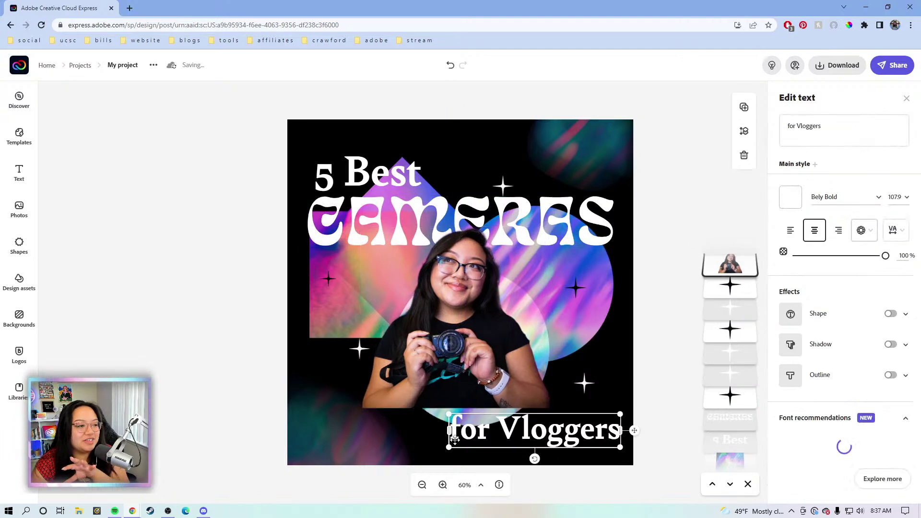
drag(448, 447, 440, 449)
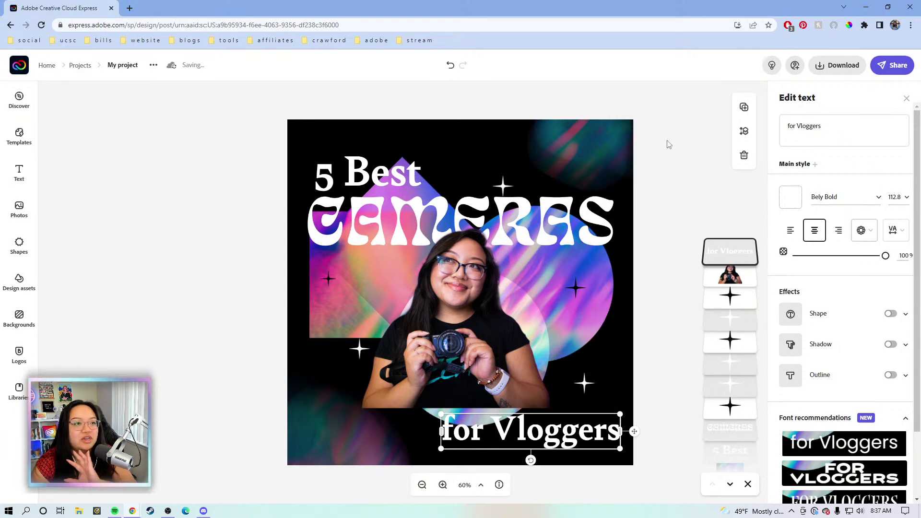
click(656, 119)
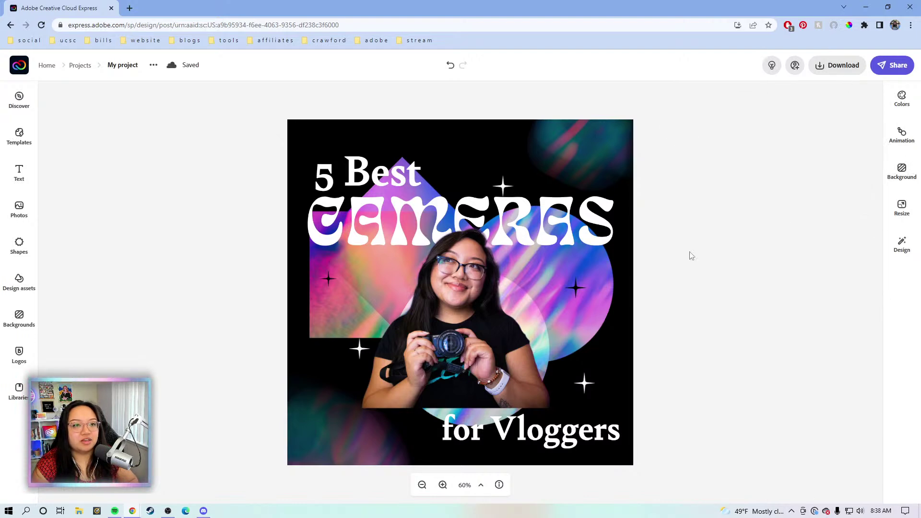
Resize the design to the 1080 x 1920 Instagram story format
click(902, 207)
scroll(877, 349, down, 1)
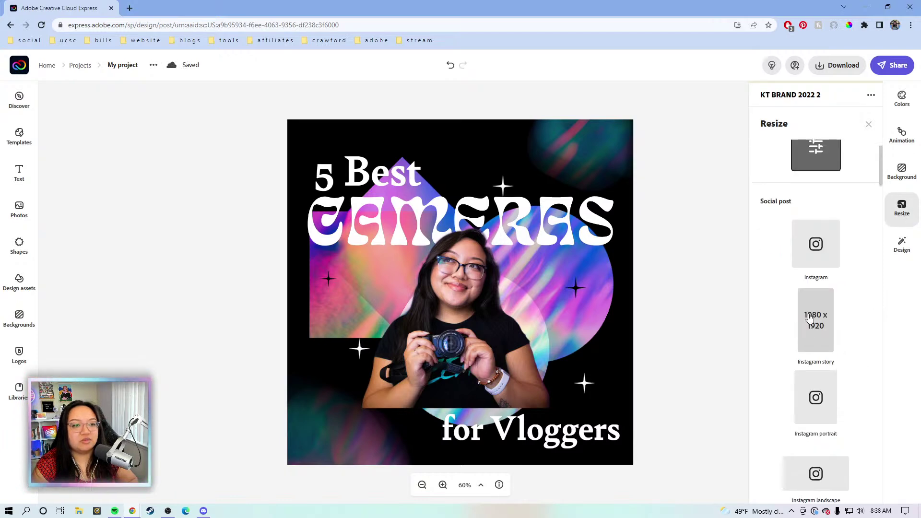
click(810, 319)
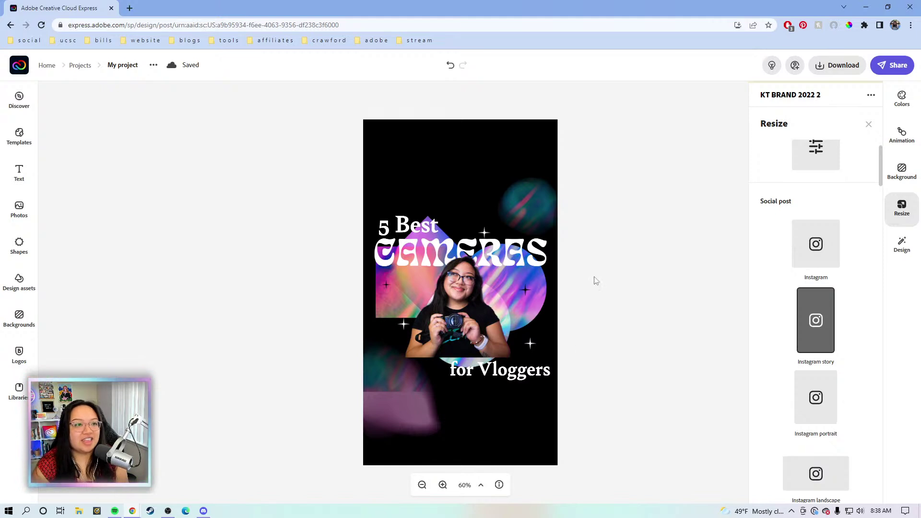
Download the story design as a PNG with a solid color background
click(840, 61)
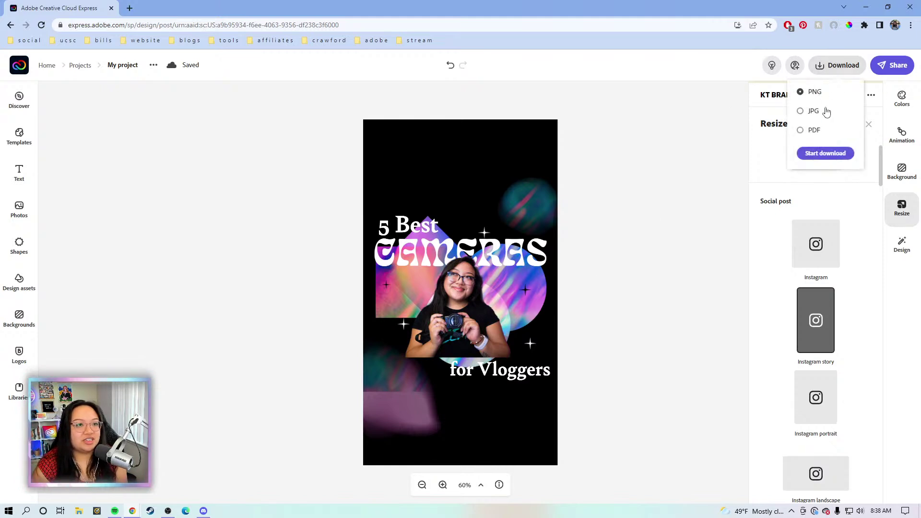
click(836, 153)
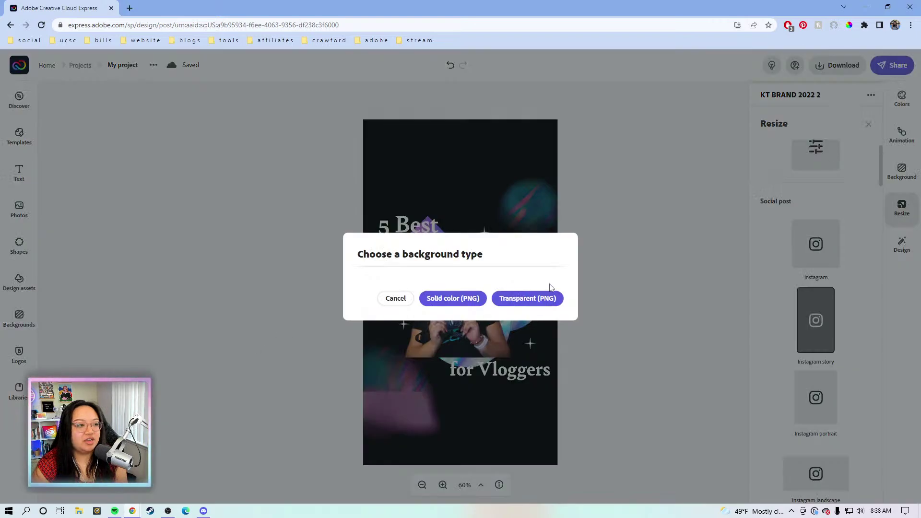
click(427, 299)
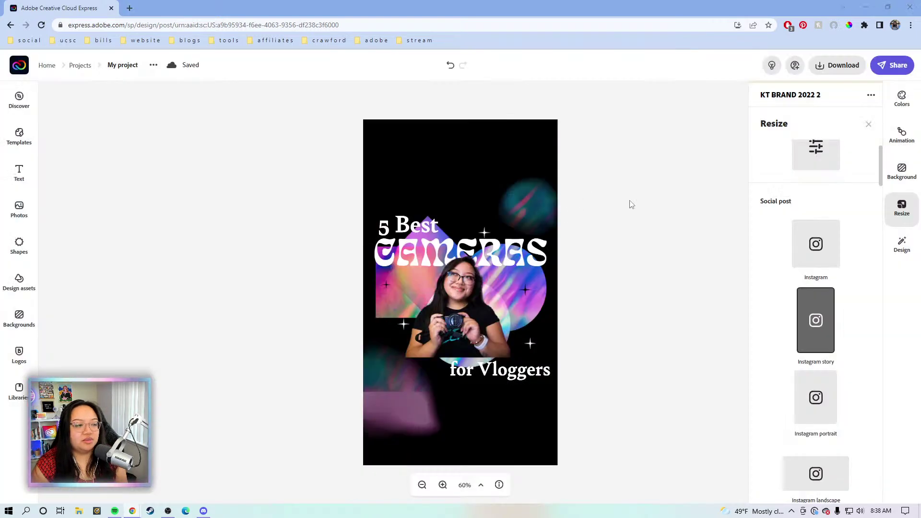
click(379, 326)
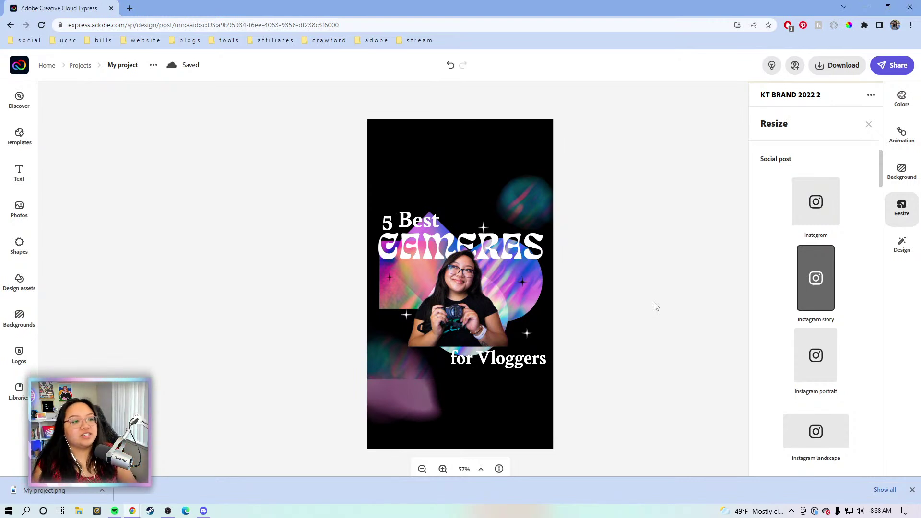
key(Escape)
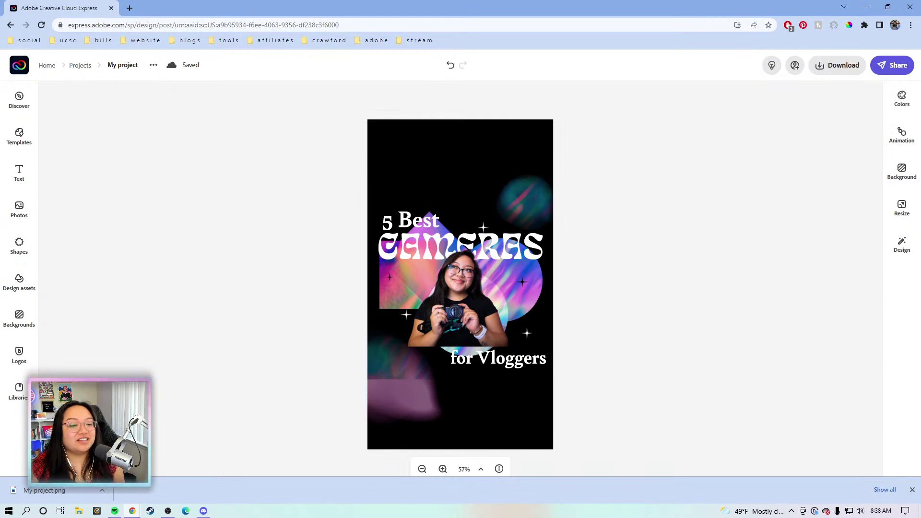
click(912, 491)
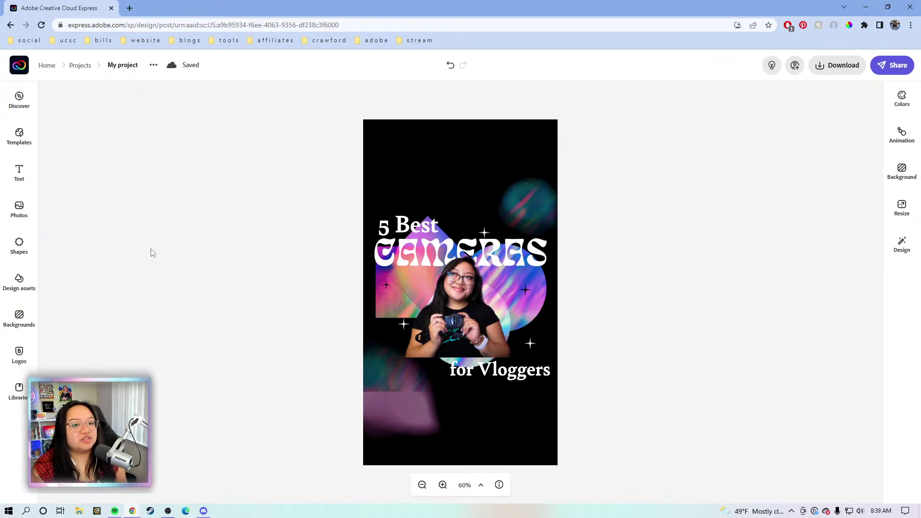
Return to the home page and create a blank Instagram post without a template
click(21, 71)
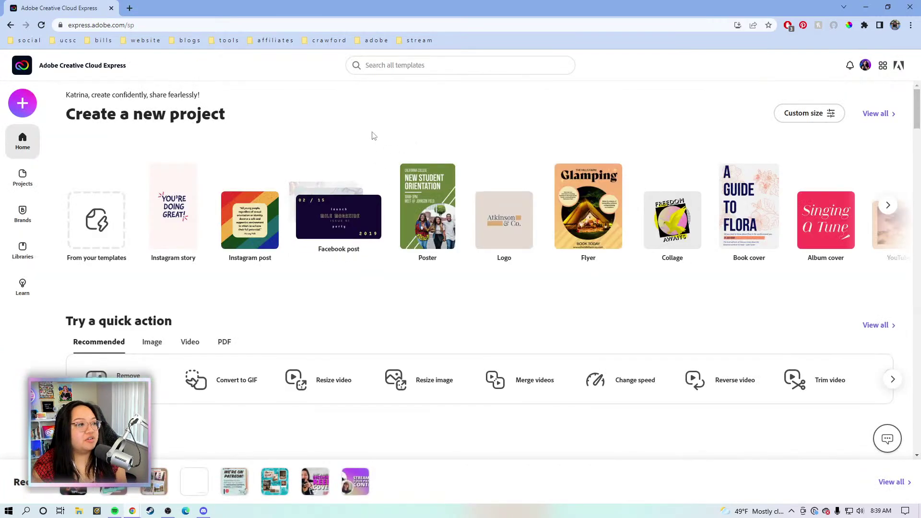
scroll(288, 316, down, 3)
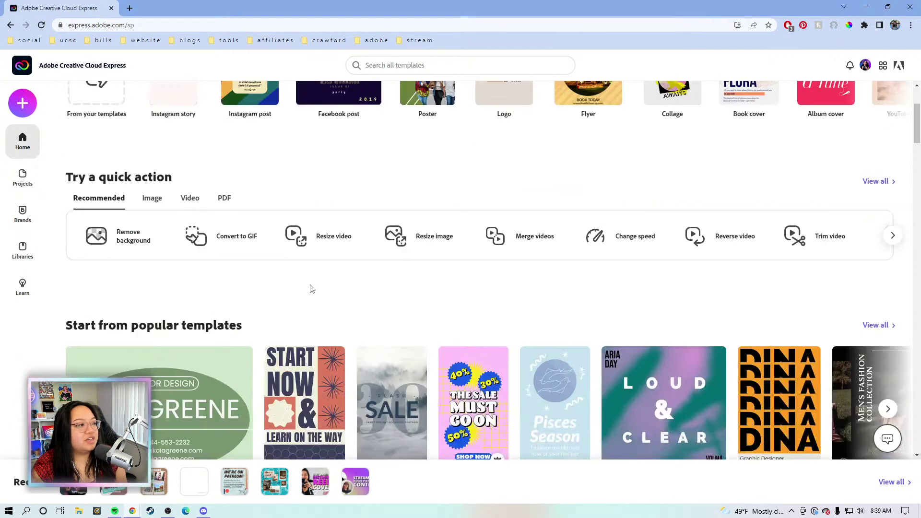
scroll(311, 288, up, 3)
click(248, 218)
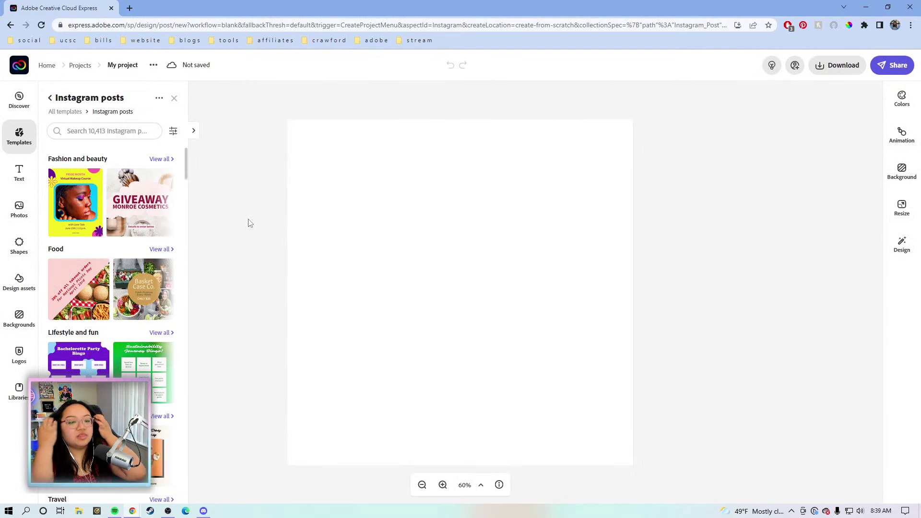
click(730, 230)
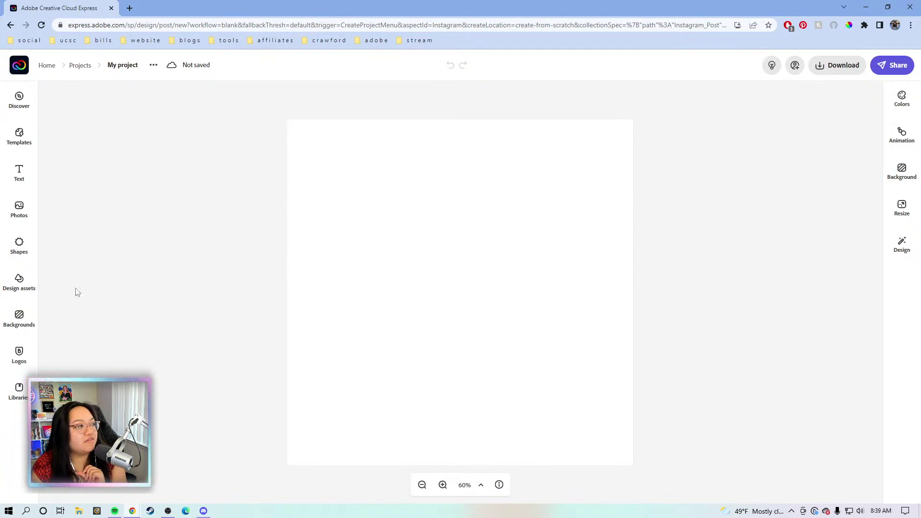
Start a photo import from Lightroom and open the FOOD album
click(18, 218)
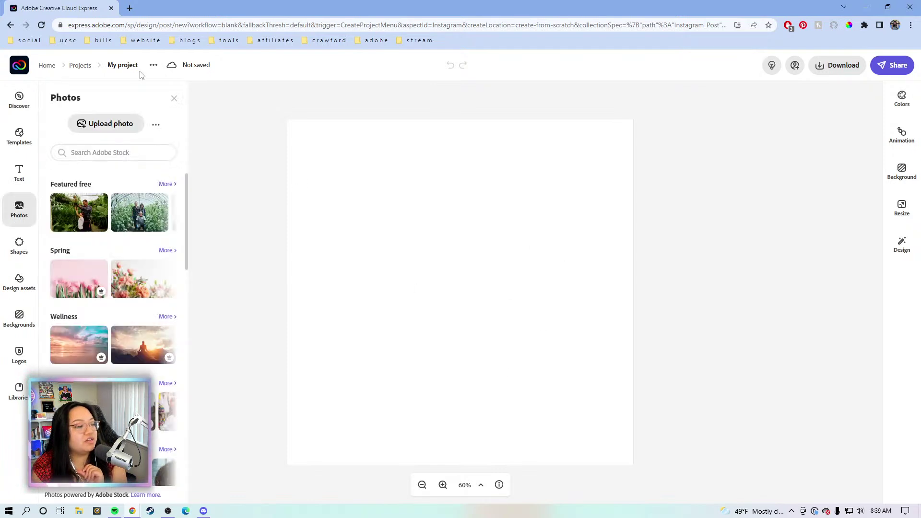
click(154, 127)
click(106, 173)
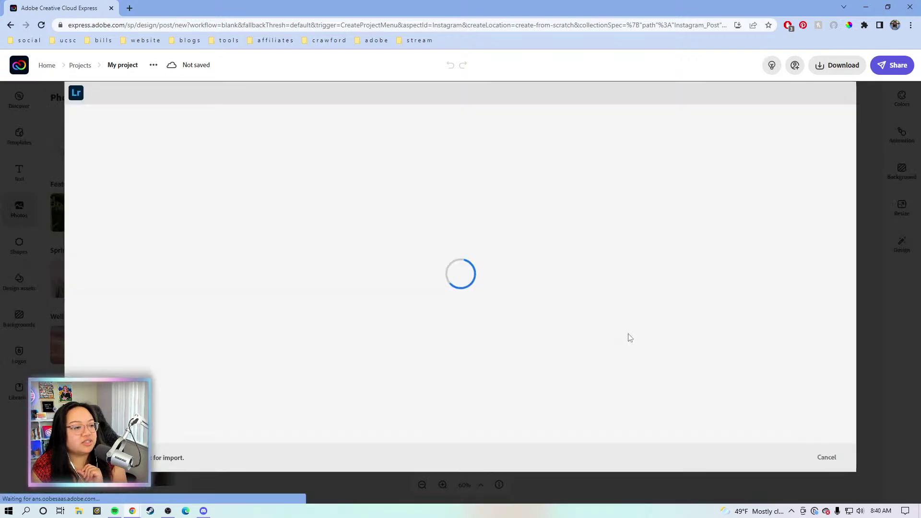
scroll(557, 312, down, 1)
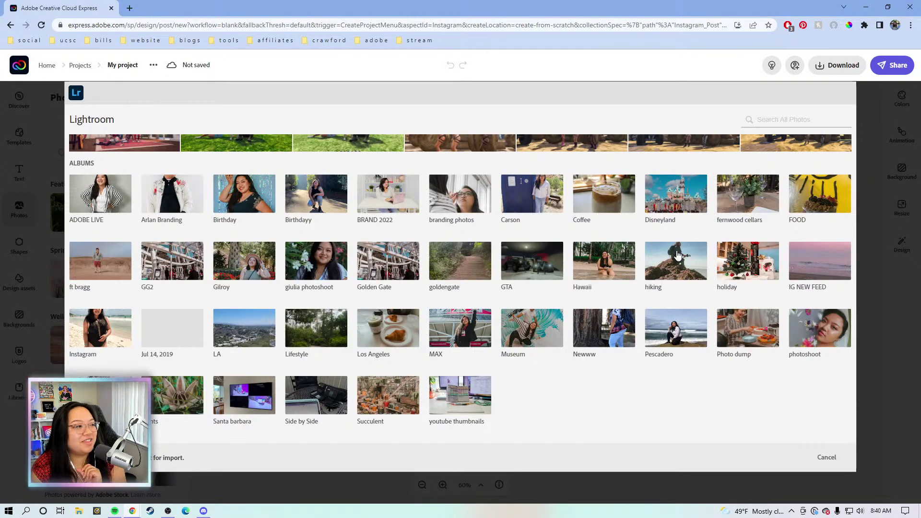
click(816, 206)
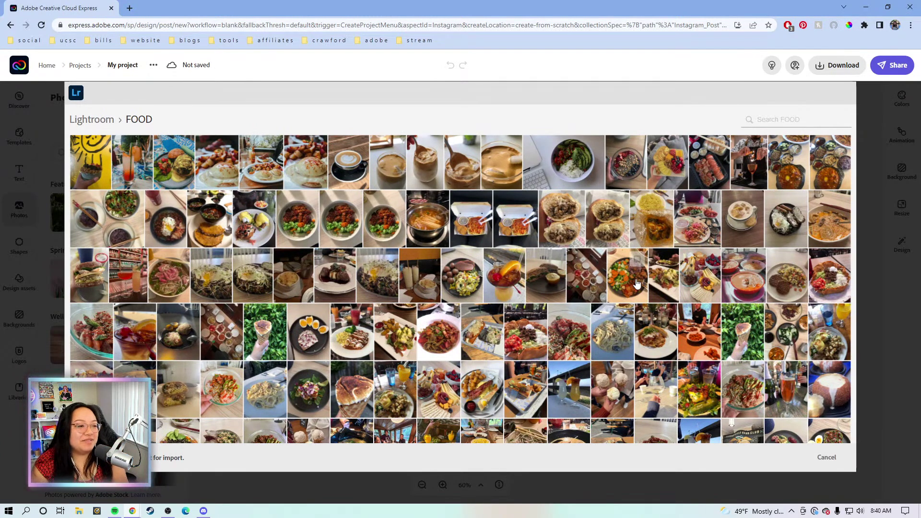
Import the Lightroom photo of the glazed chicken, broccoli and carrot bowl into the blank post and nudge it slightly up and right
scroll(744, 288, down, 3)
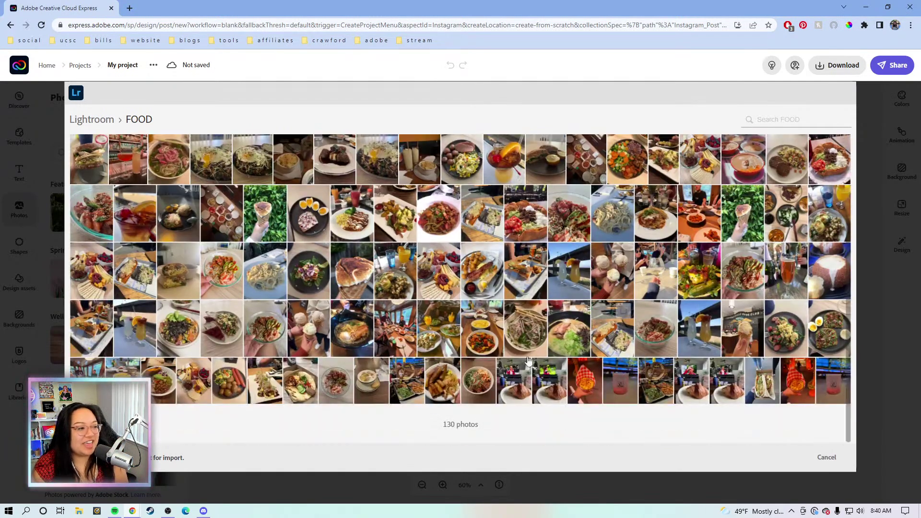
scroll(349, 425, up, 5)
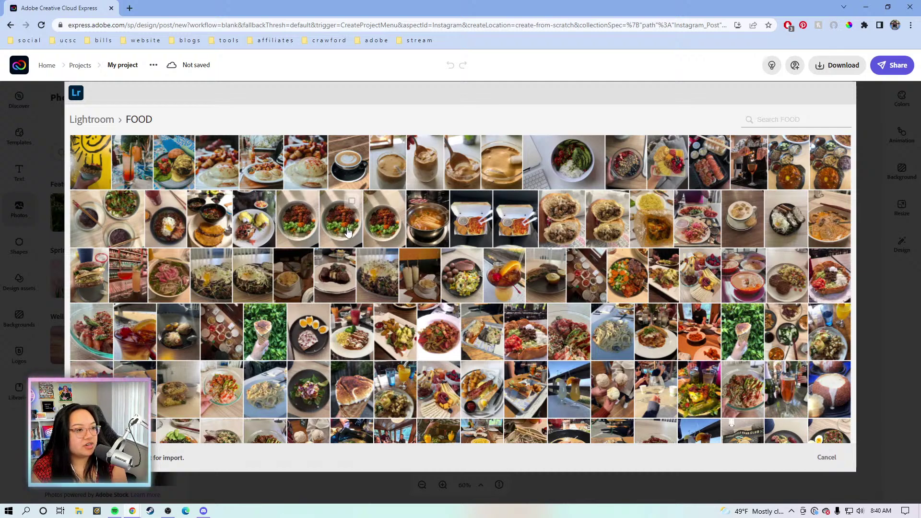
click(91, 119)
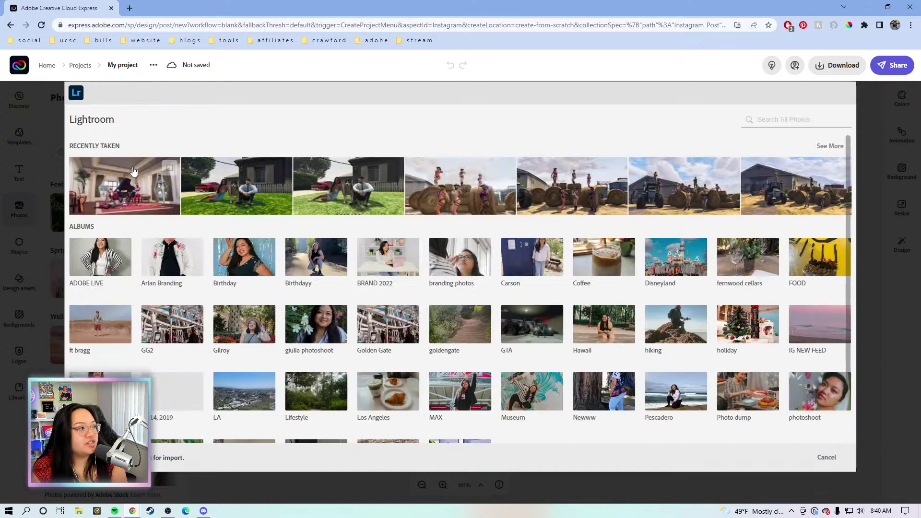
click(111, 263)
click(502, 164)
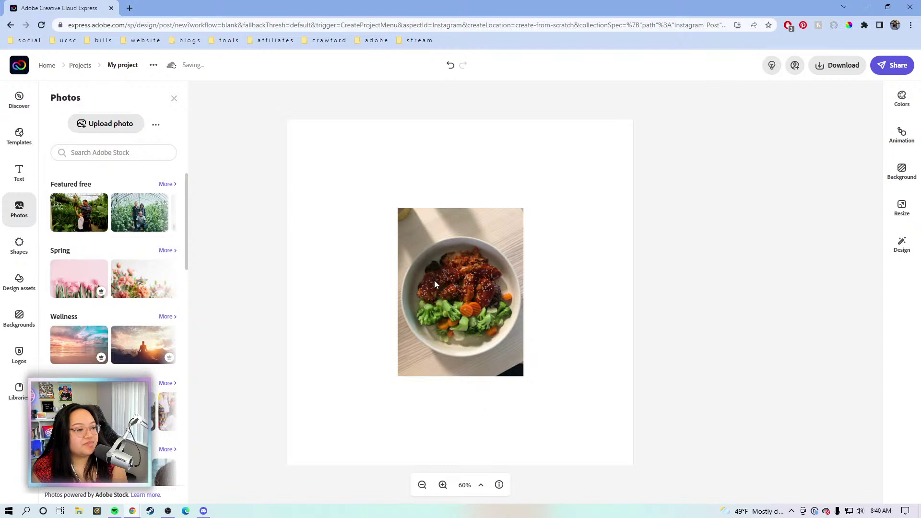
click(447, 279)
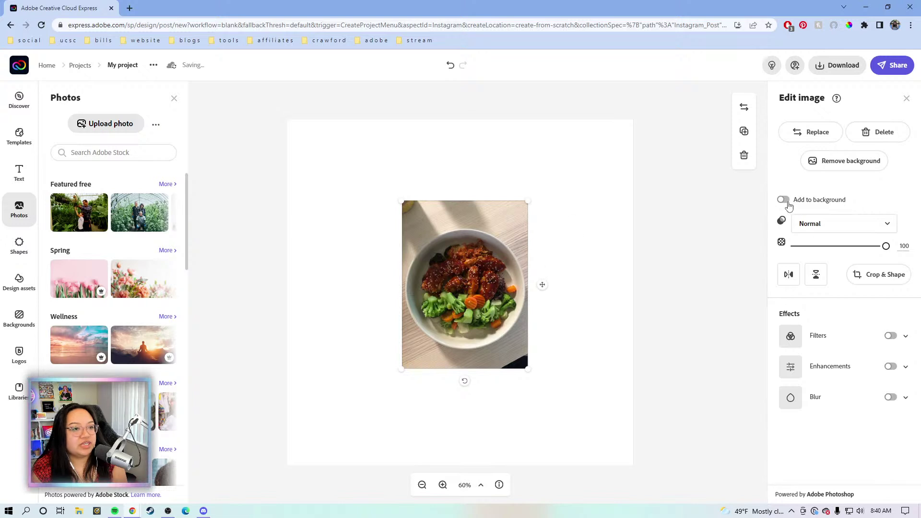
Try using the bowl photo as the post's background, and undo the background changes
click(788, 201)
click(417, 304)
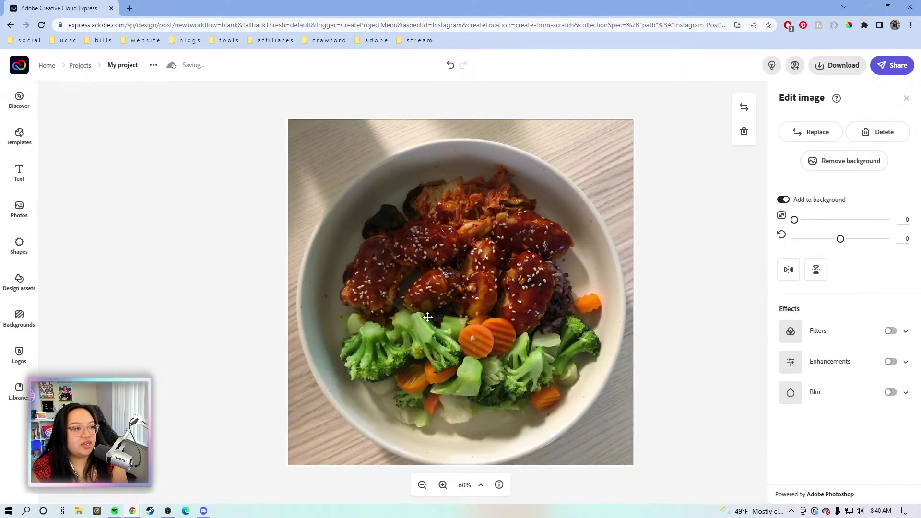
click(786, 201)
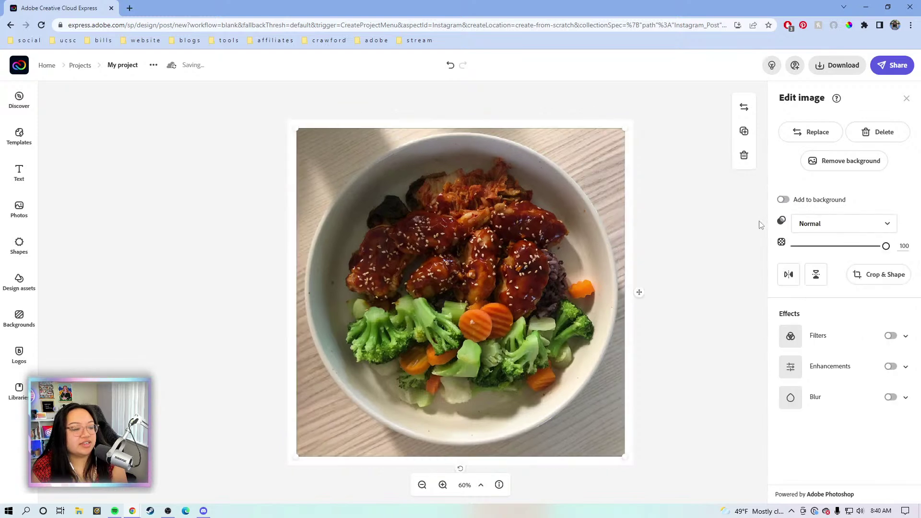
click(450, 66)
click(451, 66)
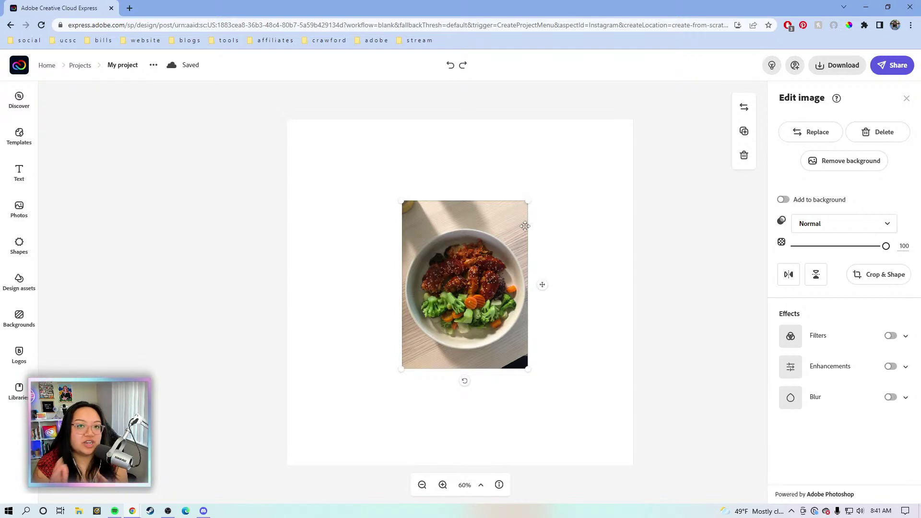
Nudge the bowl photo slightly down and set it as the post's full background
mouse_move(449, 297)
mouse_down()
mouse_move(487, 271)
mouse_move(449, 305)
mouse_up()
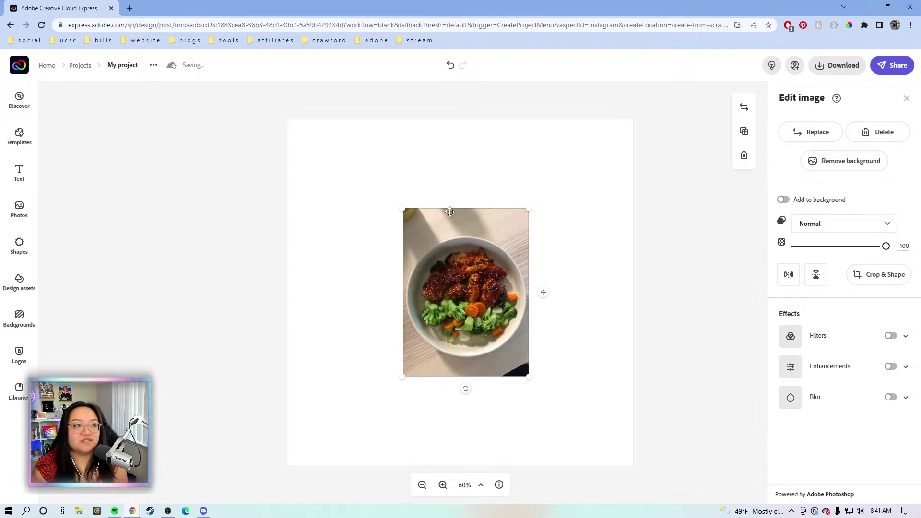
click(783, 201)
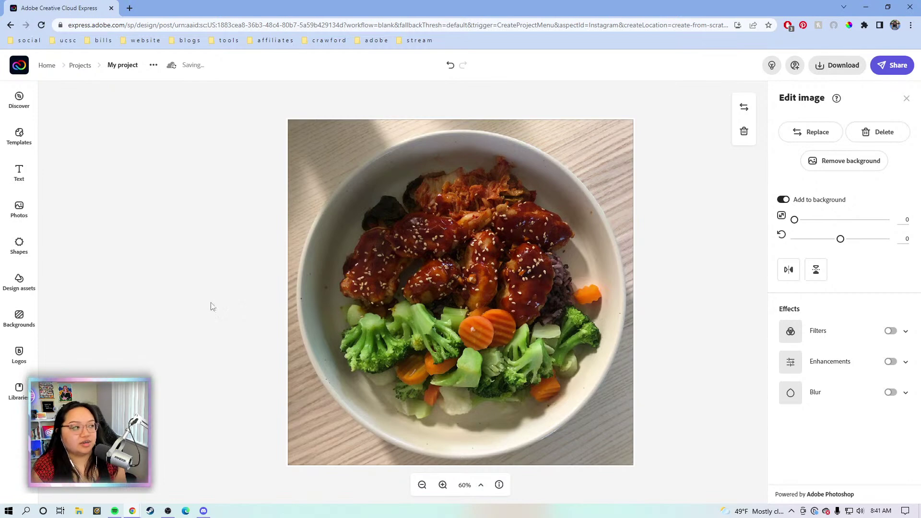
Add the eight-pointed star from the basic shapes, shrink it and place it near the bowl's upper-right rim
click(19, 245)
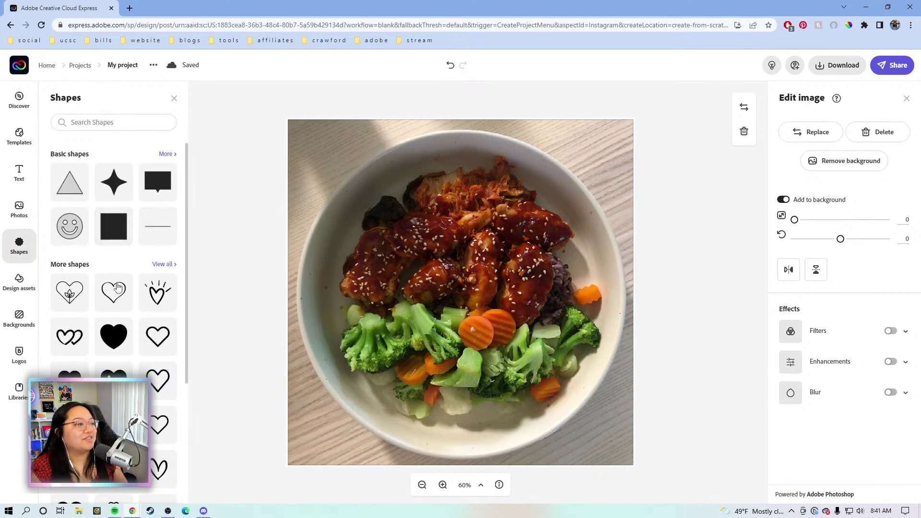
click(166, 154)
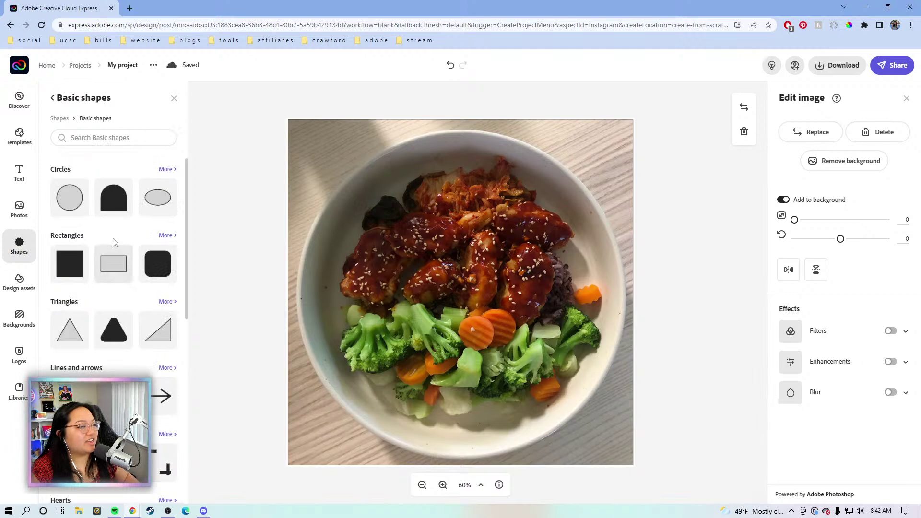
scroll(115, 244, down, 7)
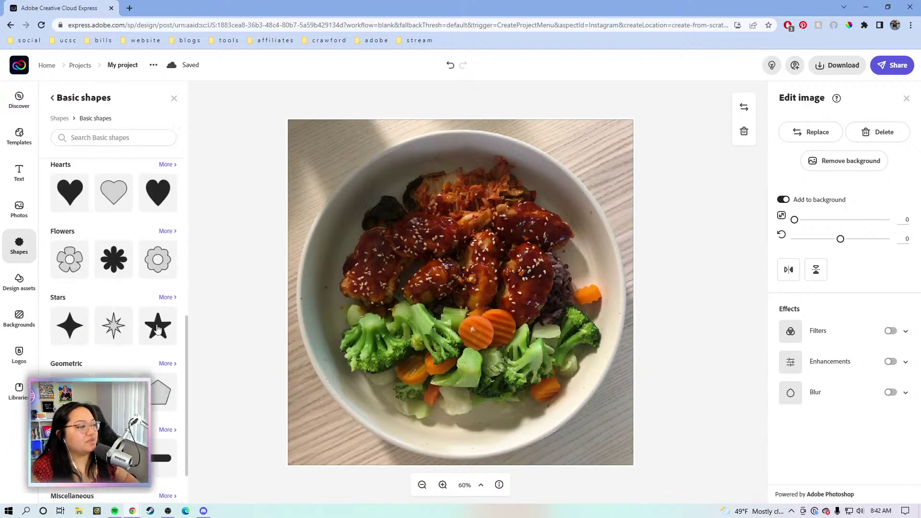
click(110, 333)
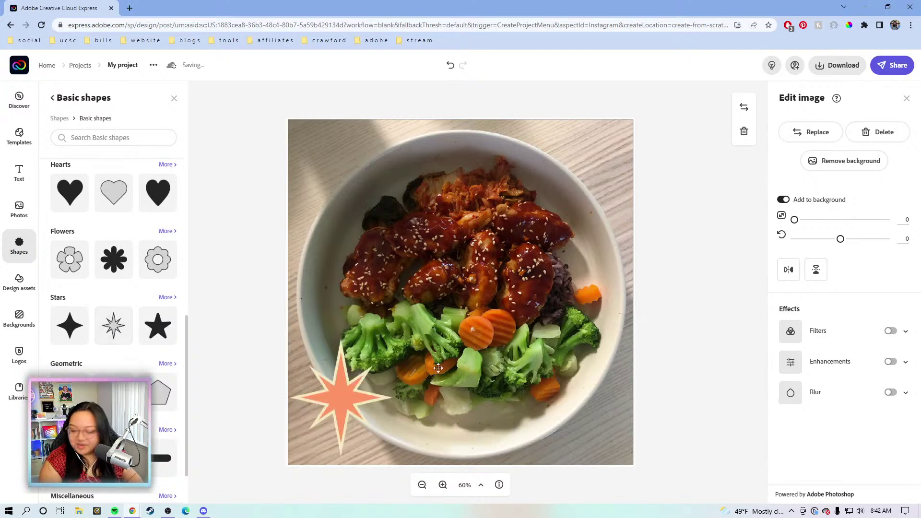
drag(346, 388, 523, 240)
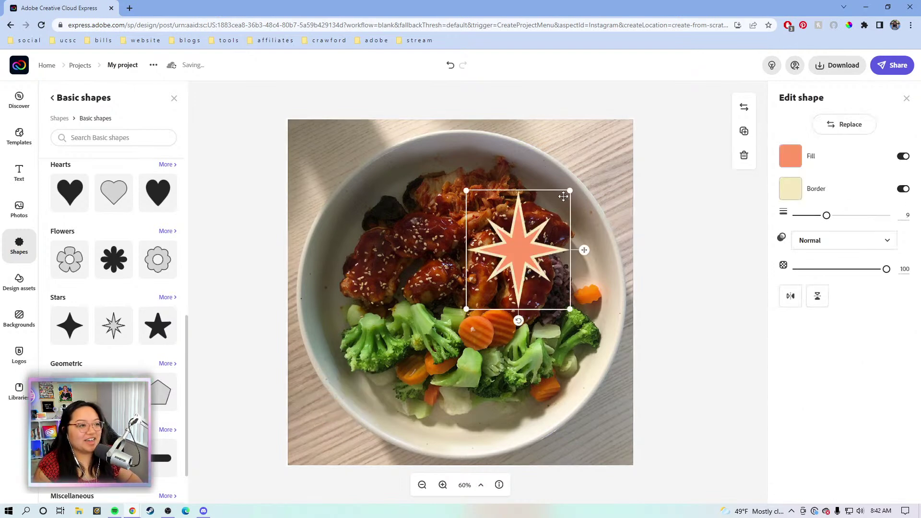
drag(571, 191, 610, 210)
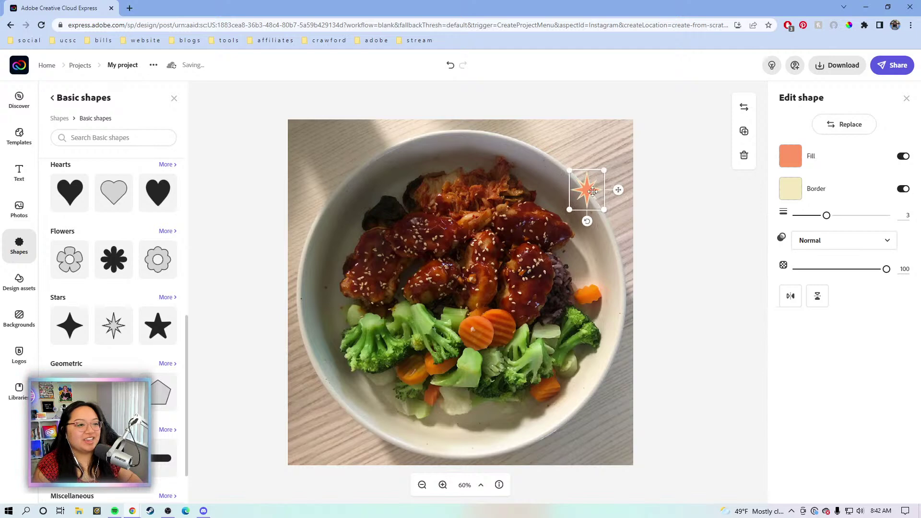
Remove the star's border, fill it with white, and shrink it further just inside the bowl's upper-right rim
click(903, 190)
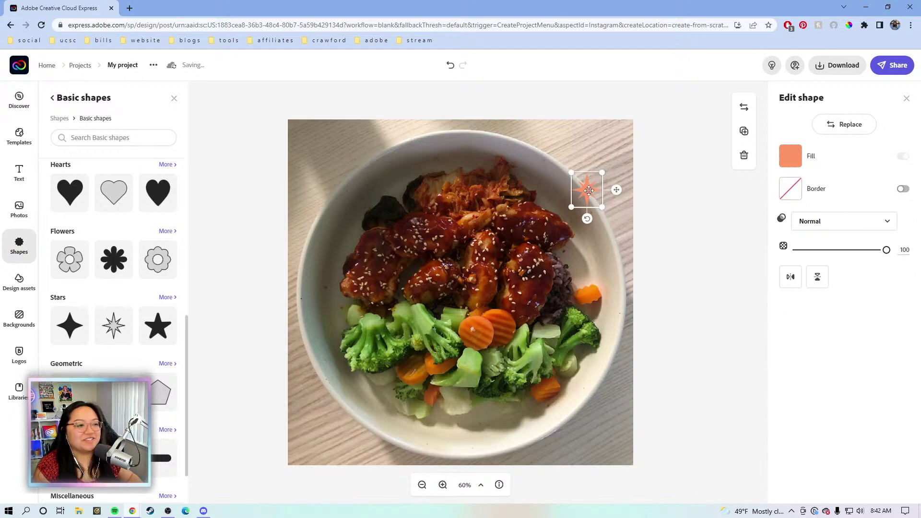
drag(590, 191, 597, 192)
click(791, 156)
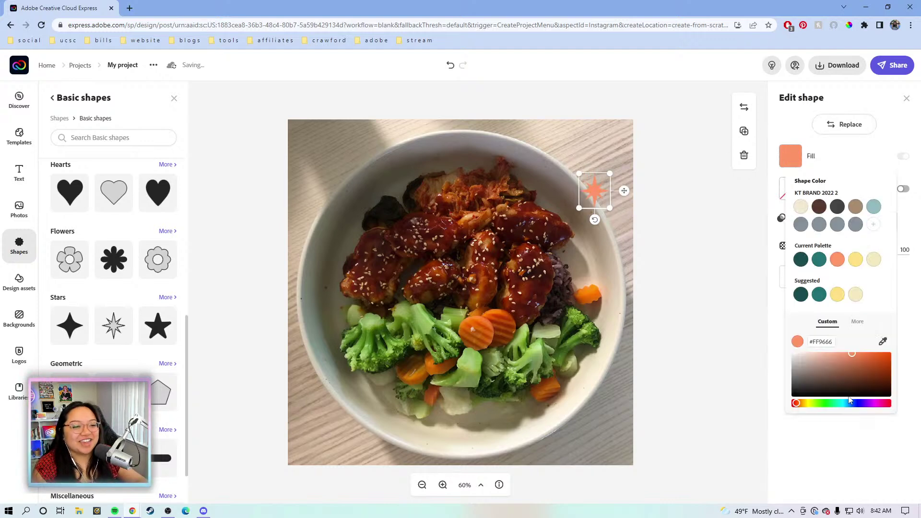
click(751, 319)
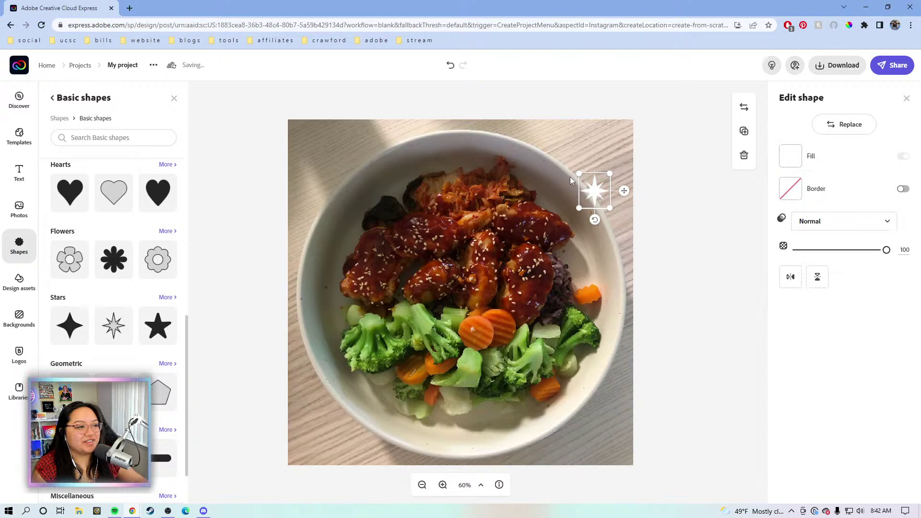
drag(581, 178, 598, 219)
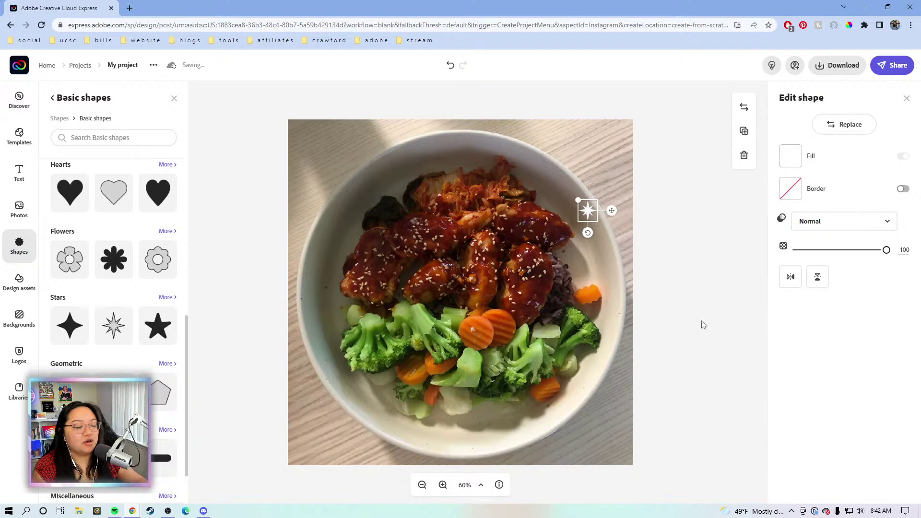
Duplicate the white star three times, placing two differently sized copies at the bowl's upper left and a small one near its lower rim
click(744, 131)
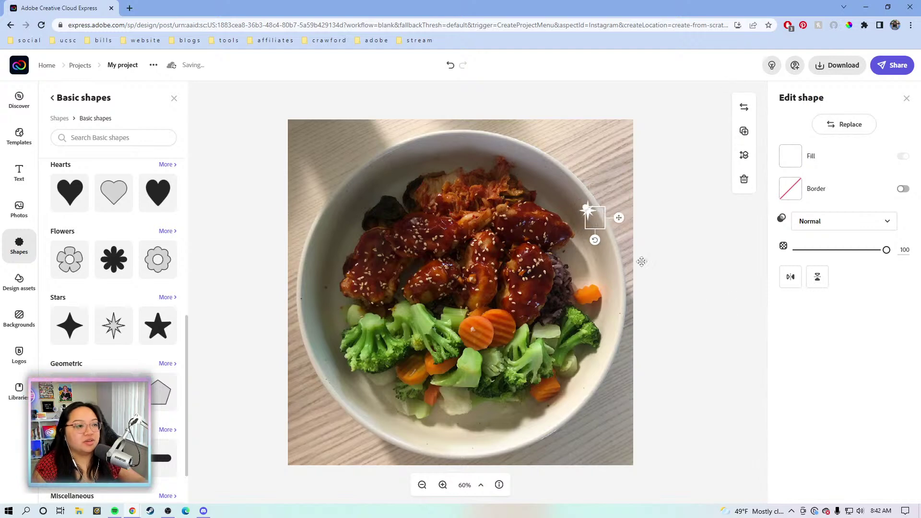
drag(619, 216, 364, 207)
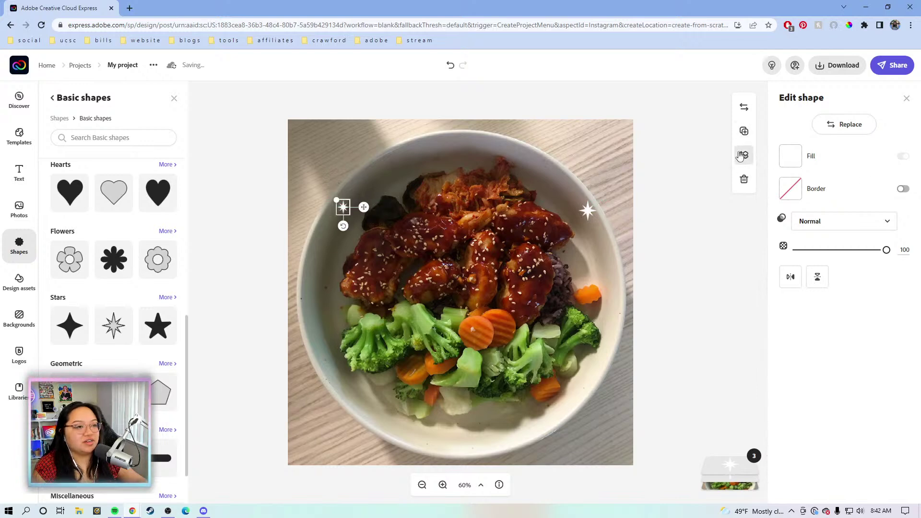
key(ctrl+d)
drag(365, 211, 303, 213)
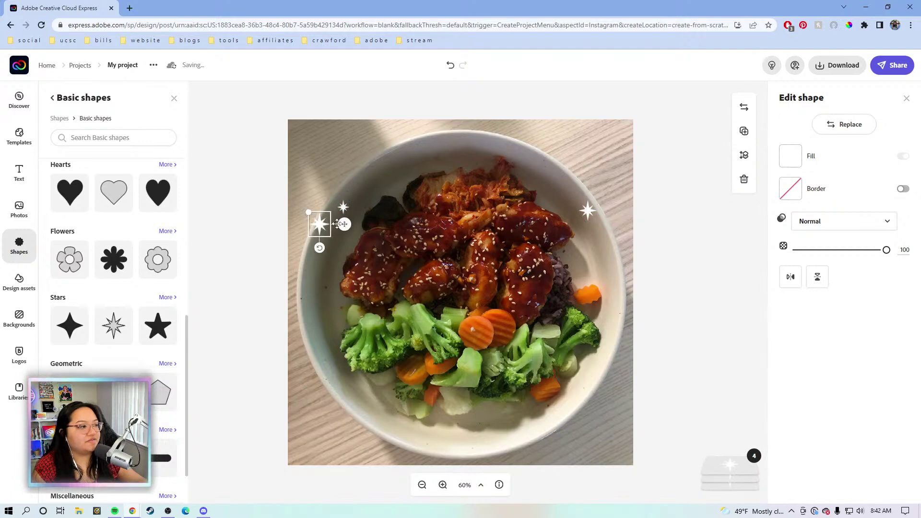
click(744, 132)
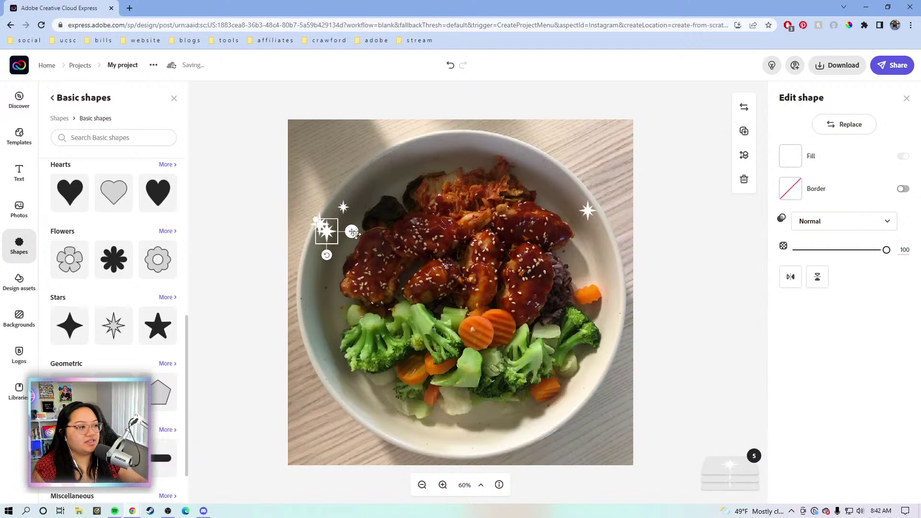
drag(320, 224, 498, 424)
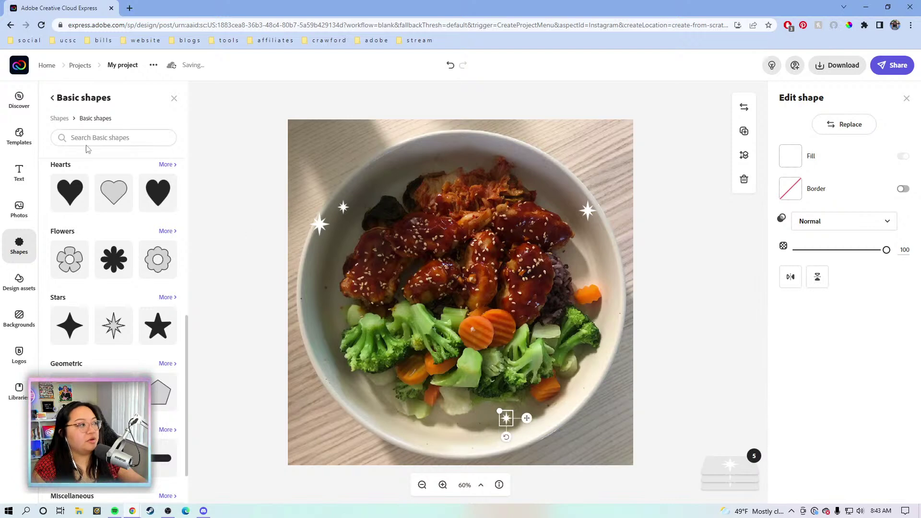
Search the full shapes library, not just the basic shapes, for "chicken"
click(100, 138)
text(f)
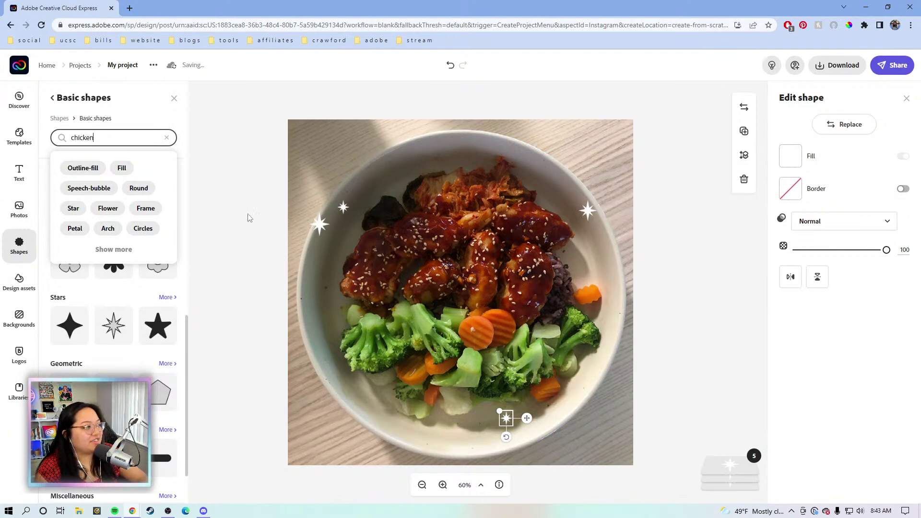
click(60, 119)
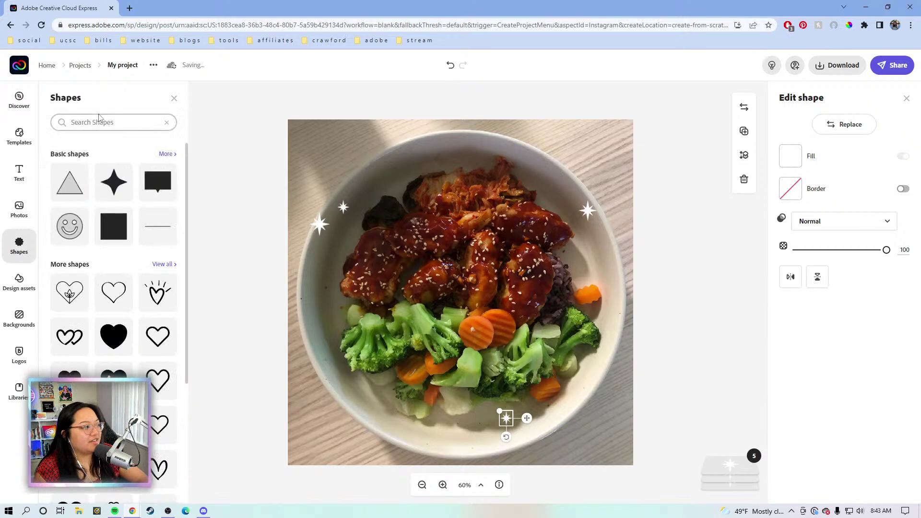
click(103, 122)
text(chic)
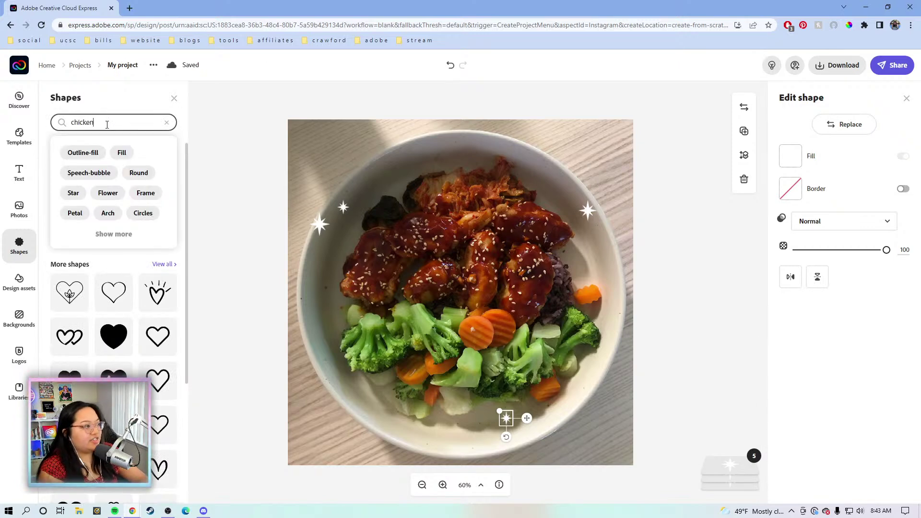
text(ken)
key(Return)
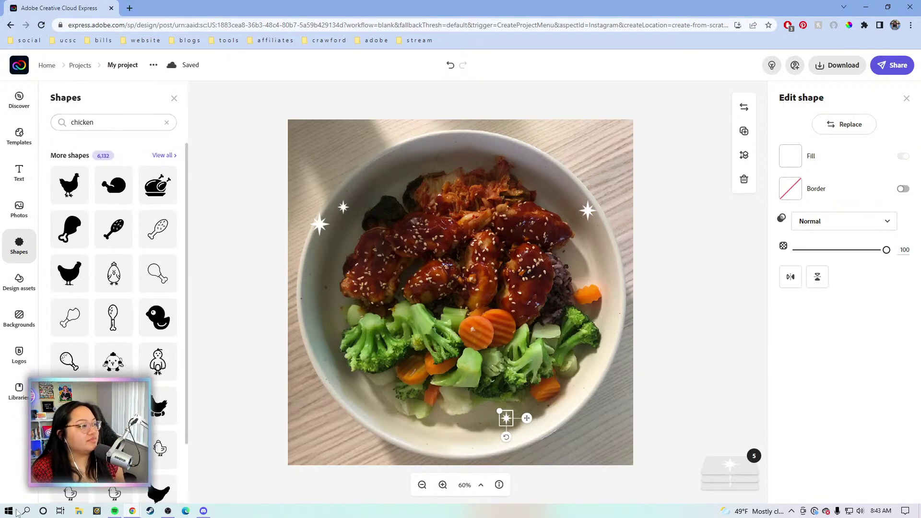
Add the outlined drumstick shape from the chicken results and shrink it to a small icon below the lowest star
scroll(94, 312, down, 3)
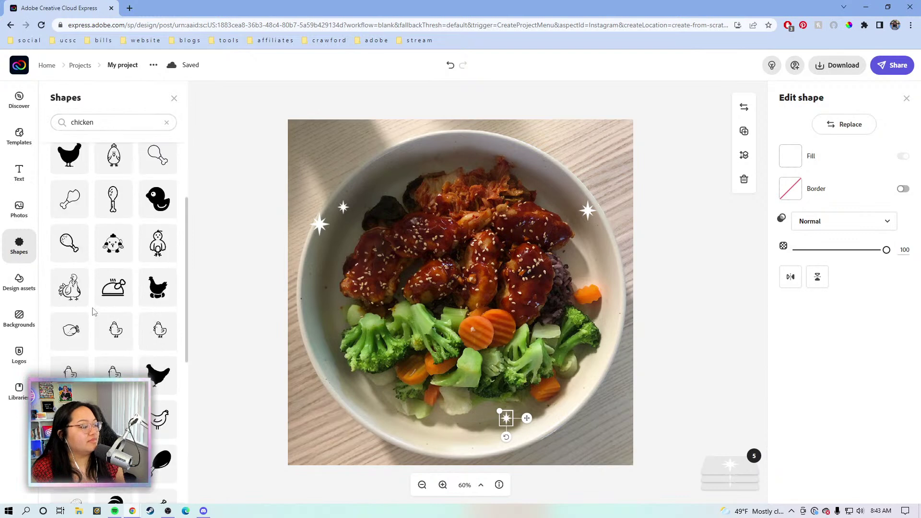
scroll(118, 307, down, 4)
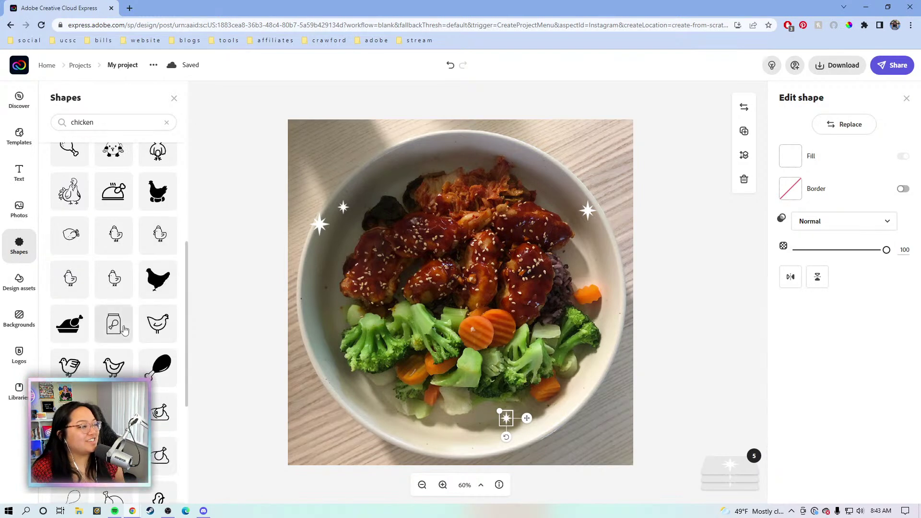
scroll(123, 331, down, 4)
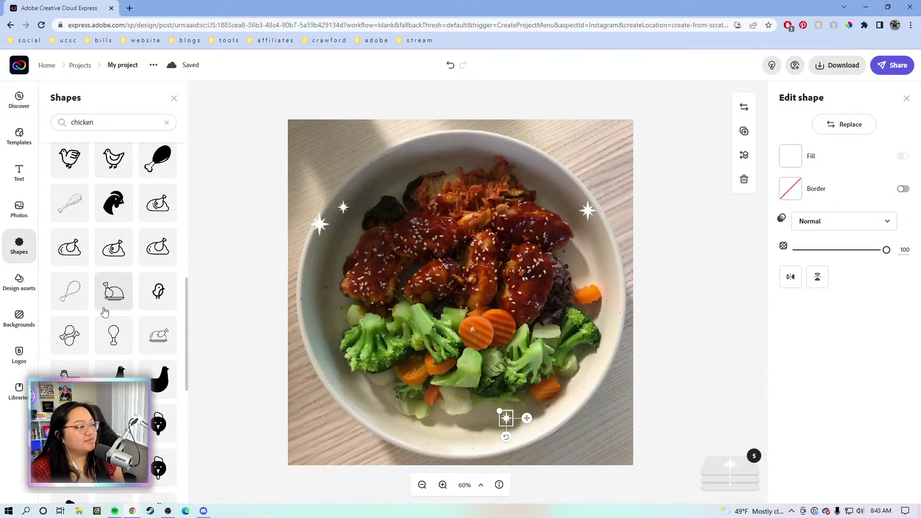
scroll(106, 311, down, 6)
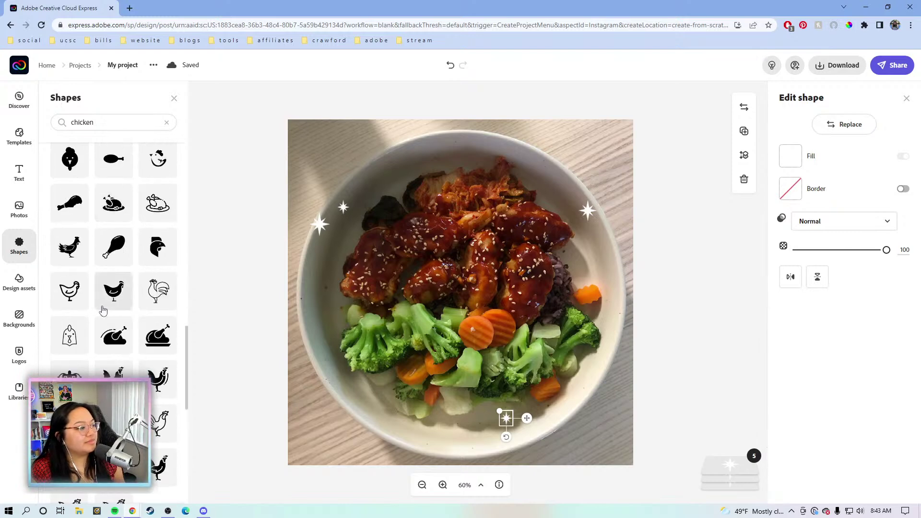
scroll(103, 311, down, 3)
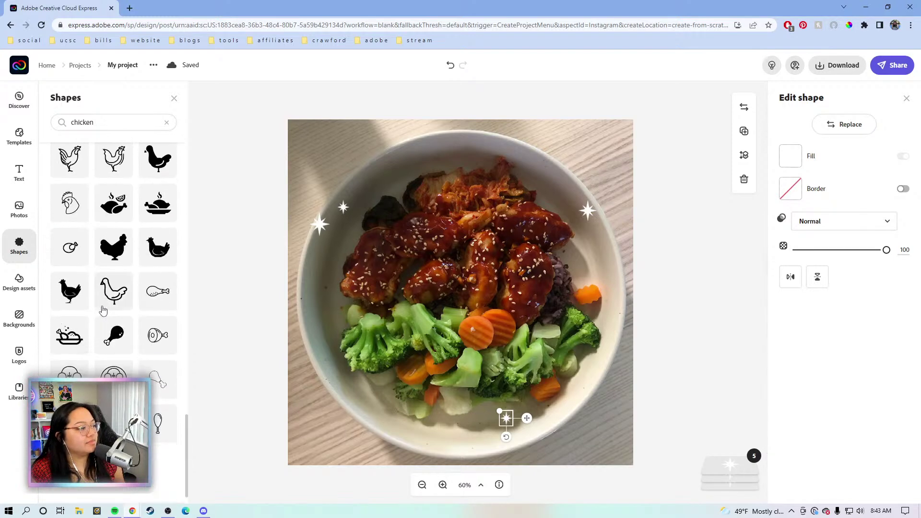
scroll(109, 327, down, 2)
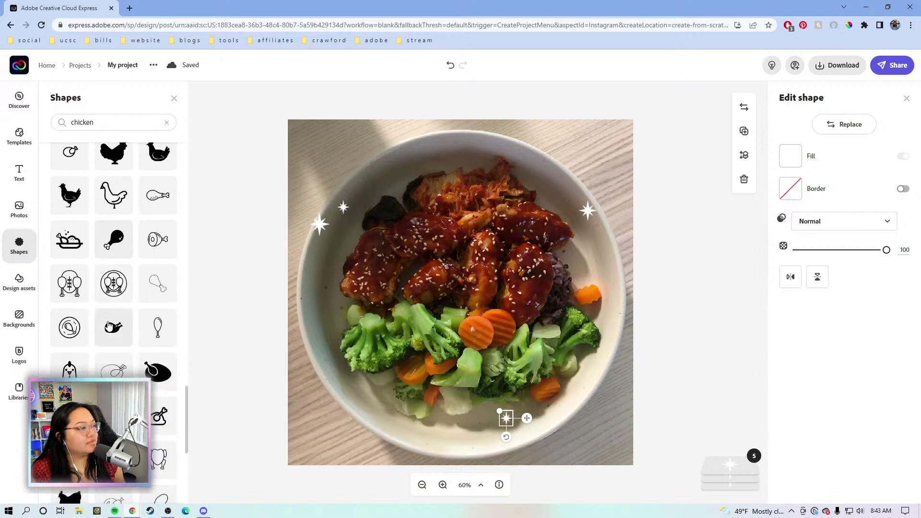
scroll(109, 326, up, 15)
scroll(110, 324, up, 10)
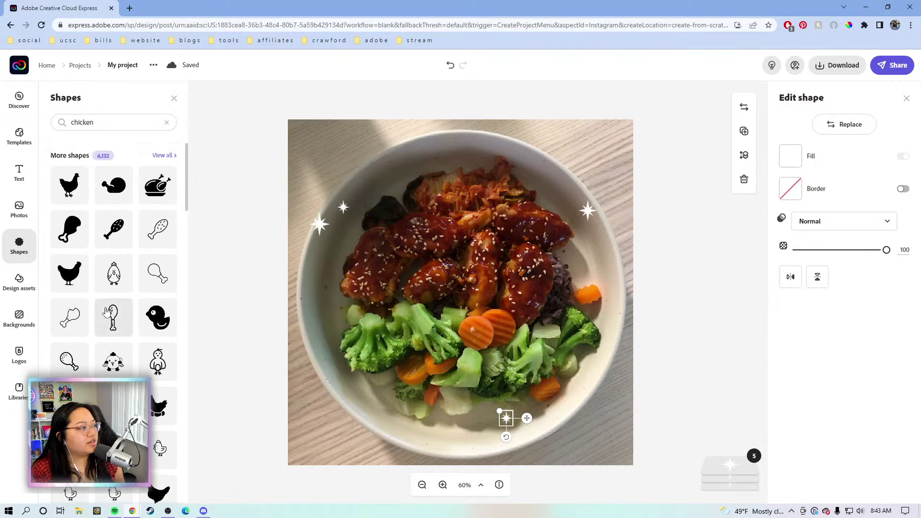
click(156, 281)
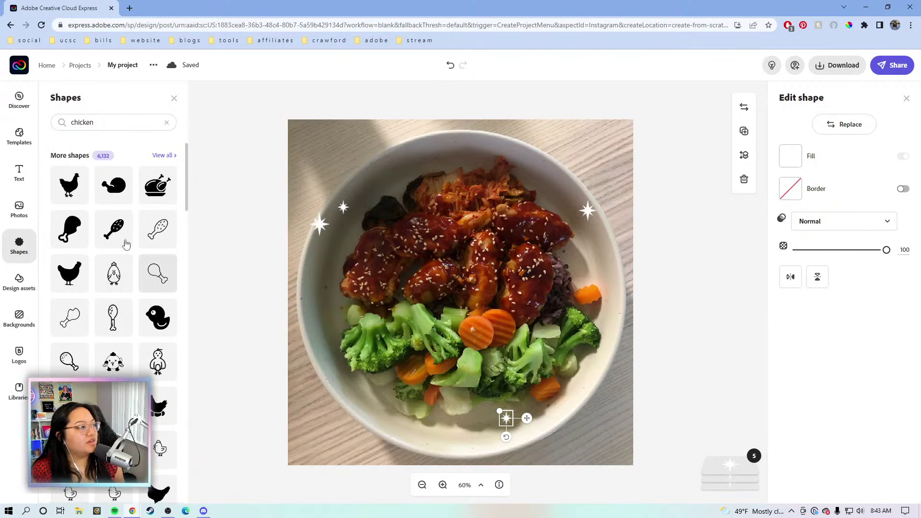
click(545, 352)
drag(628, 336, 524, 441)
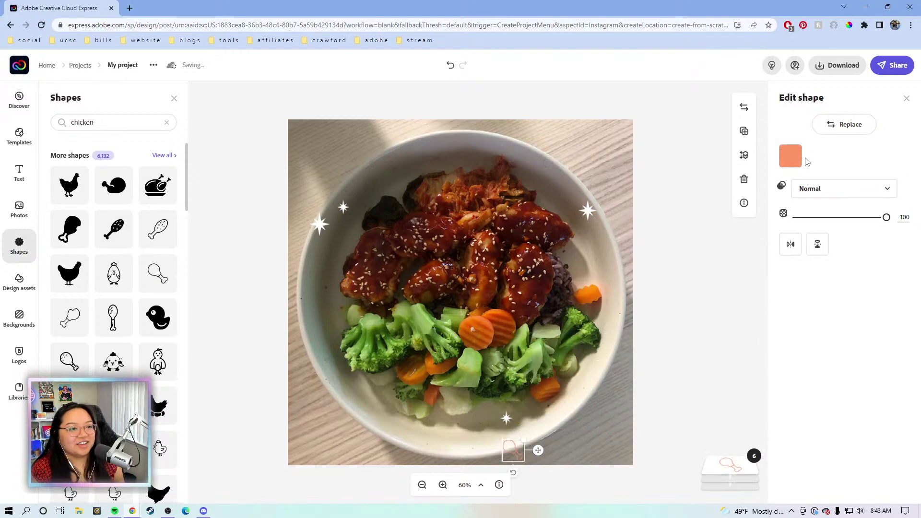
Colour the drumstick white, move it onto the lower-right part of the bowl and tilt it
click(791, 156)
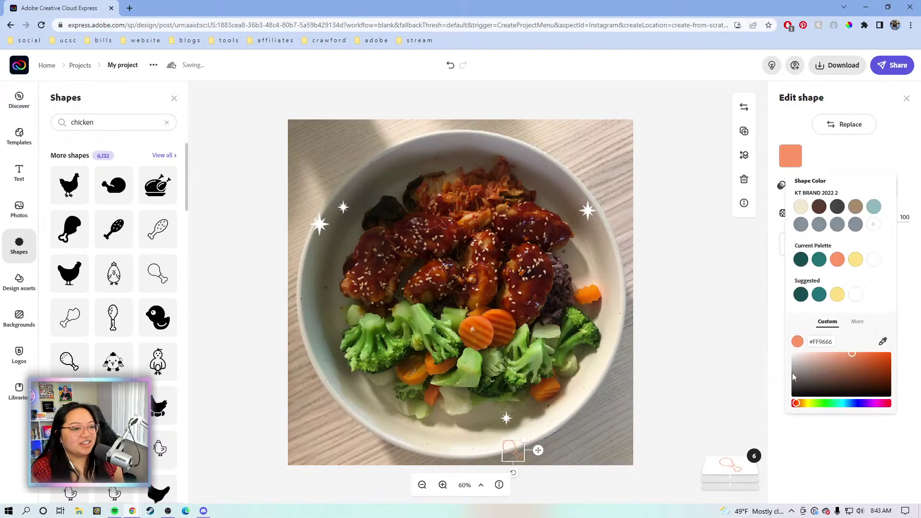
click(752, 326)
drag(538, 450, 548, 412)
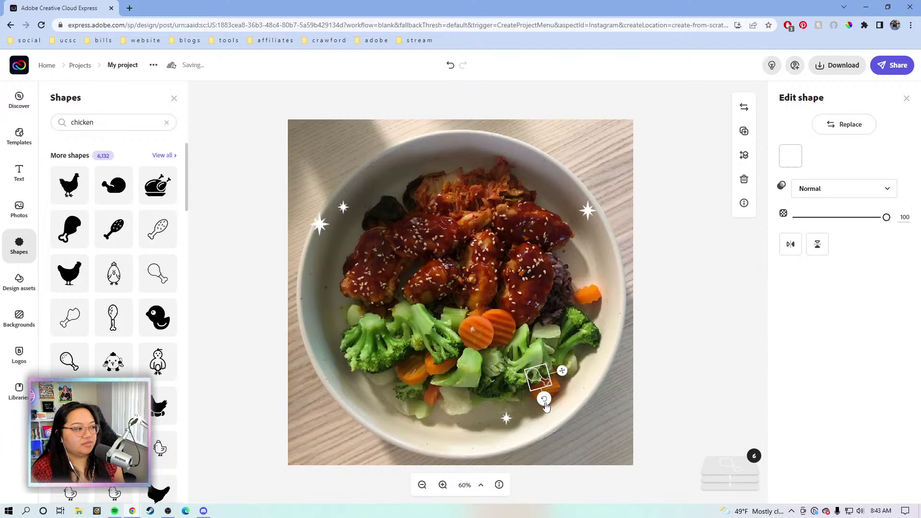
Place a tilted copy of the white drumstick at the bowl's upper left, moving the small star above it
drag(563, 371, 333, 213)
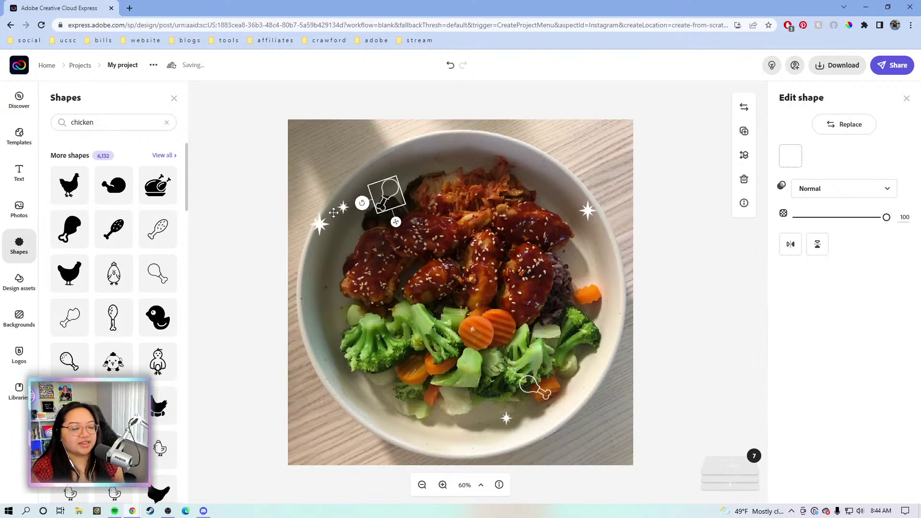
click(343, 207)
drag(369, 205, 422, 164)
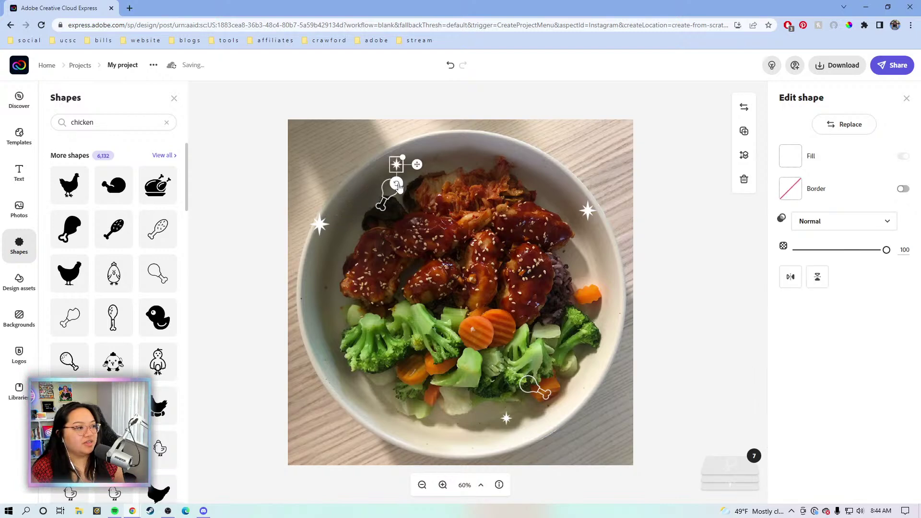
click(389, 192)
click(387, 196)
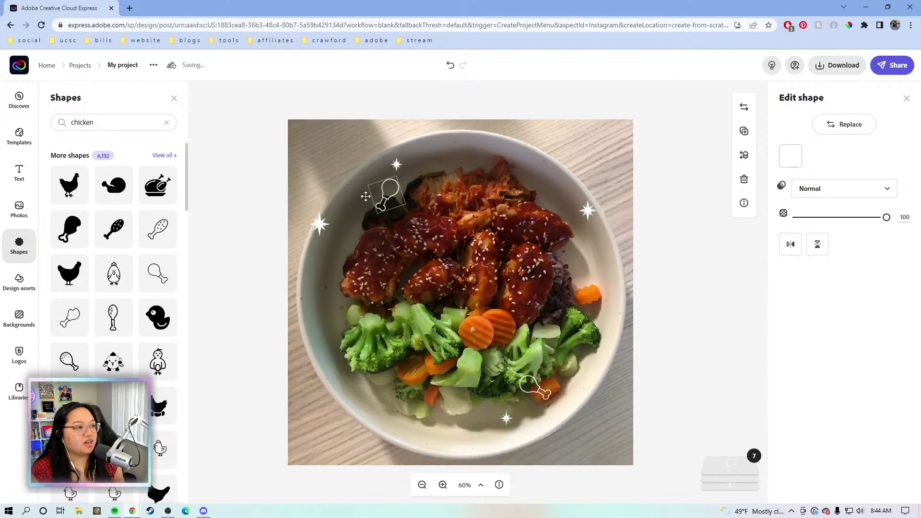
drag(394, 225, 366, 244)
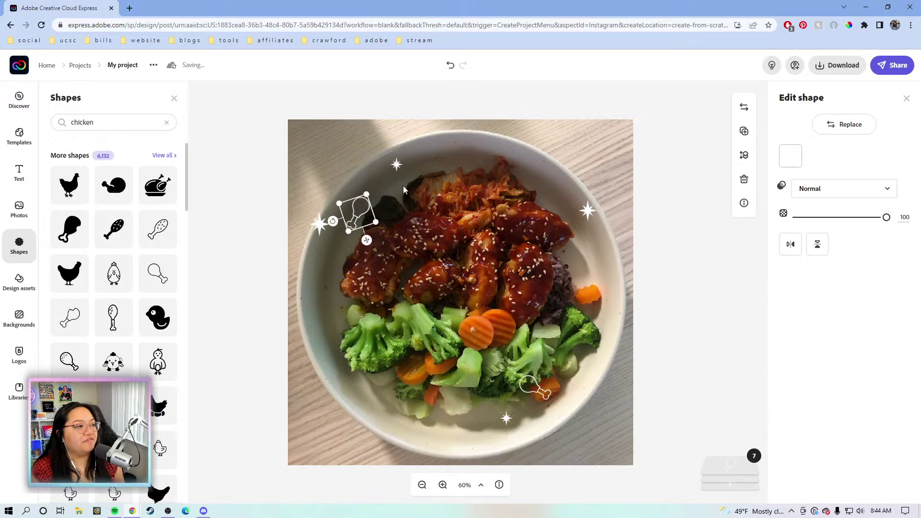
Shift the upper small star down and left toward the upper-left drumstick, and nudge that drumstick closer to the large star
click(398, 168)
drag(398, 168, 393, 181)
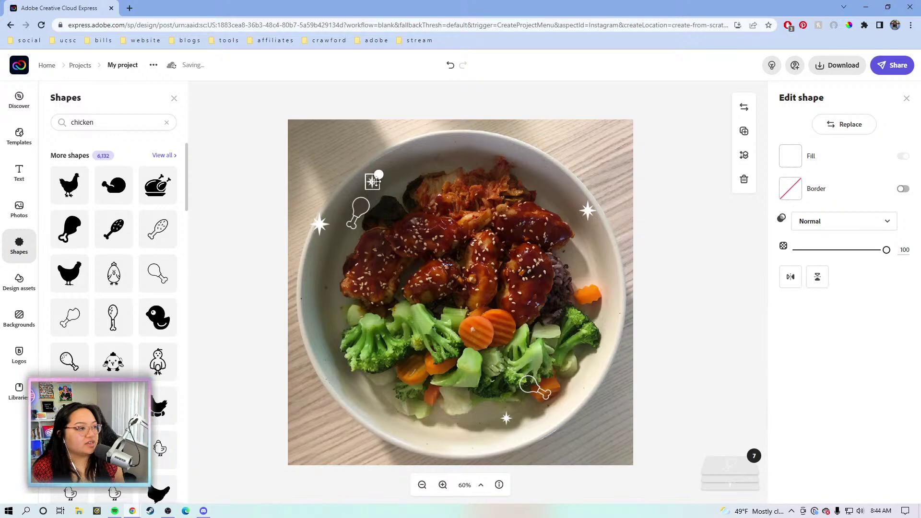
drag(396, 182, 396, 182)
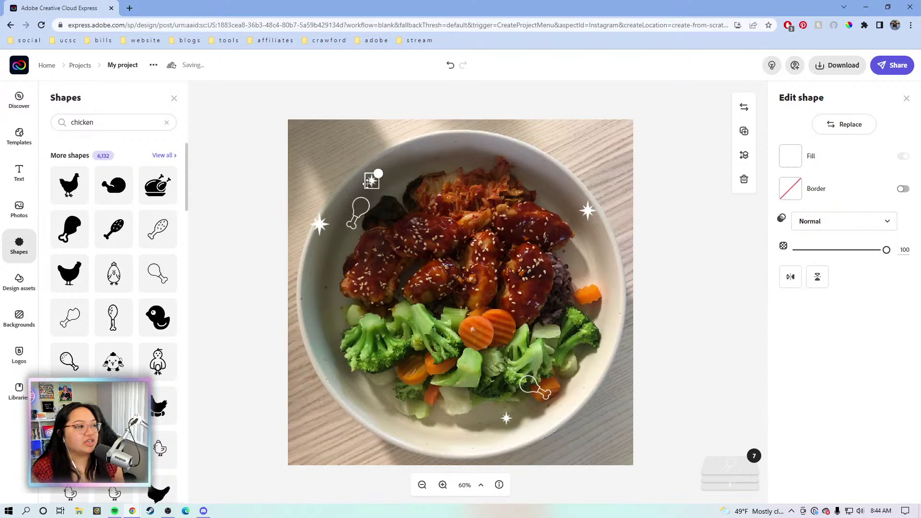
click(355, 224)
drag(355, 220, 349, 222)
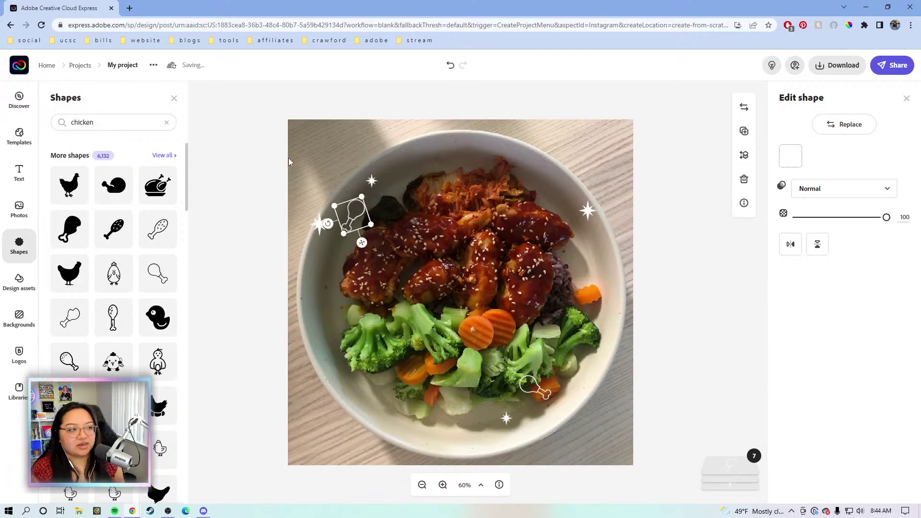
click(331, 107)
click(487, 263)
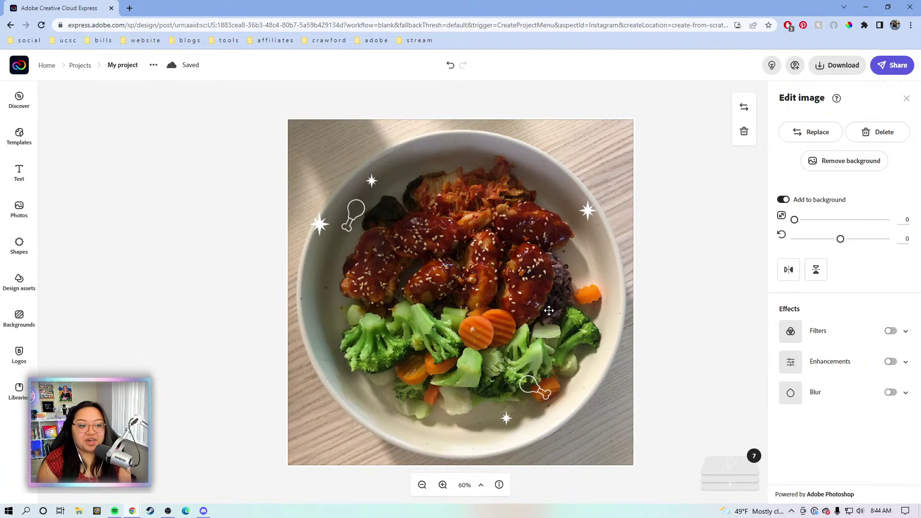
click(719, 277)
click(544, 286)
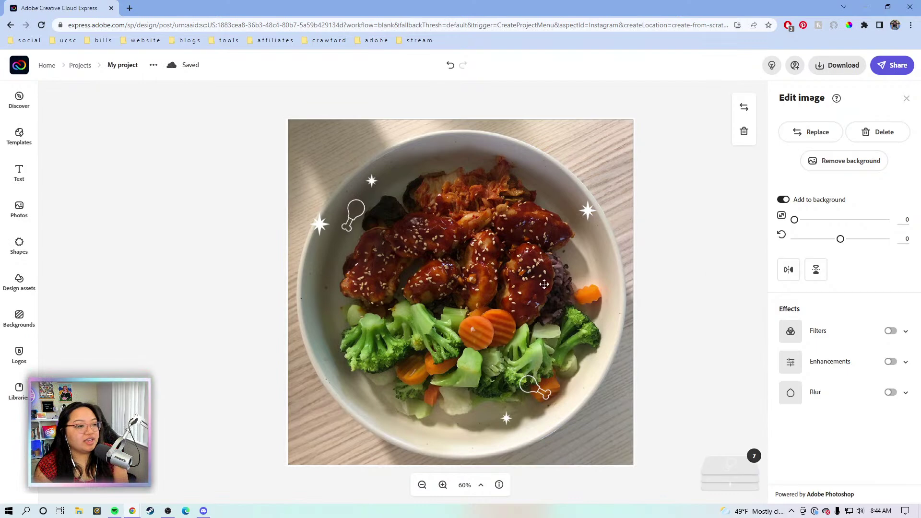
click(688, 309)
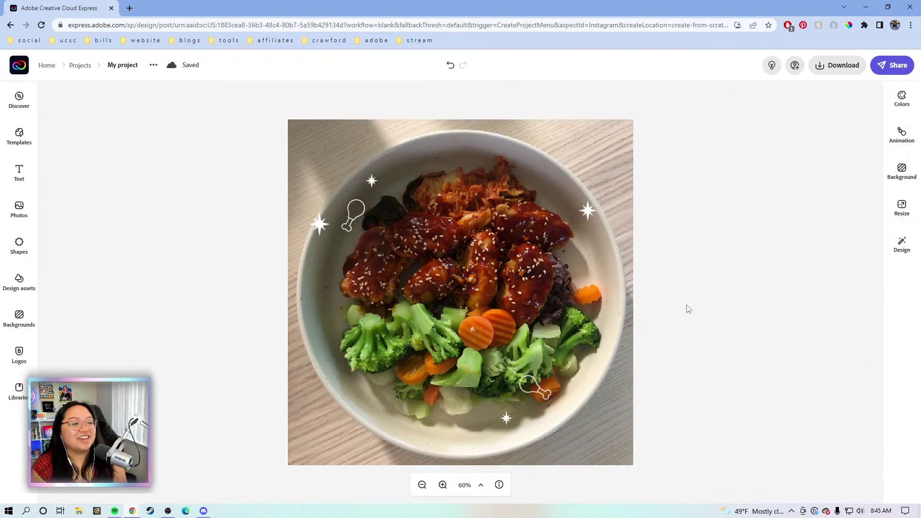
click(532, 390)
Enhance the background food photo with contrast 3, brightness 19 and saturation 10
click(511, 305)
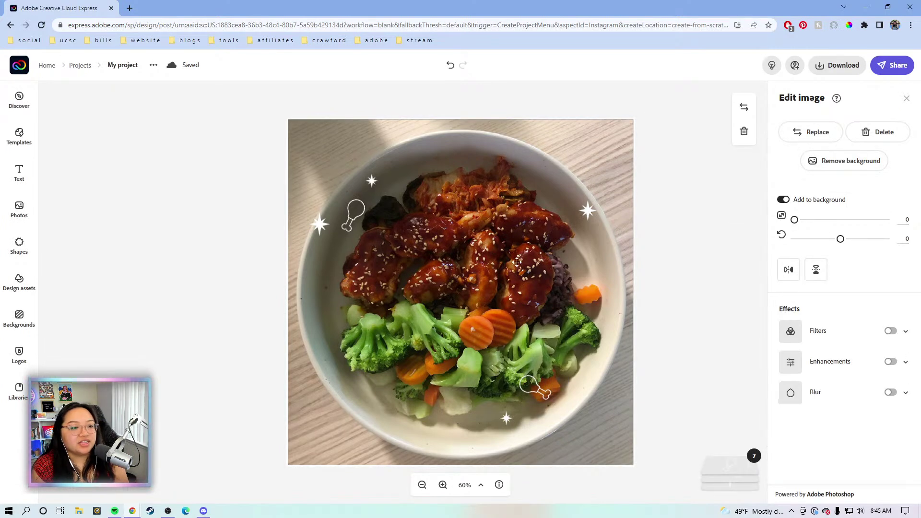
click(906, 363)
scroll(792, 327, down, 3)
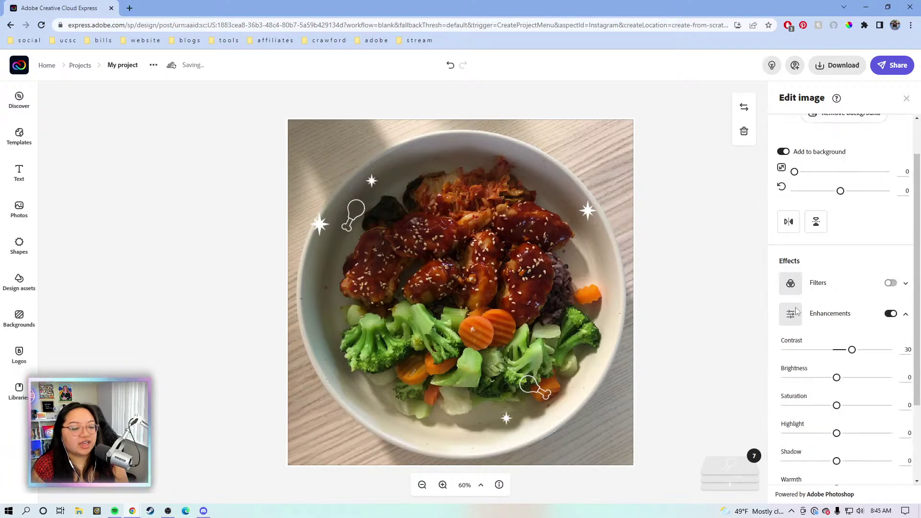
drag(848, 262, 850, 287)
drag(837, 254, 838, 254)
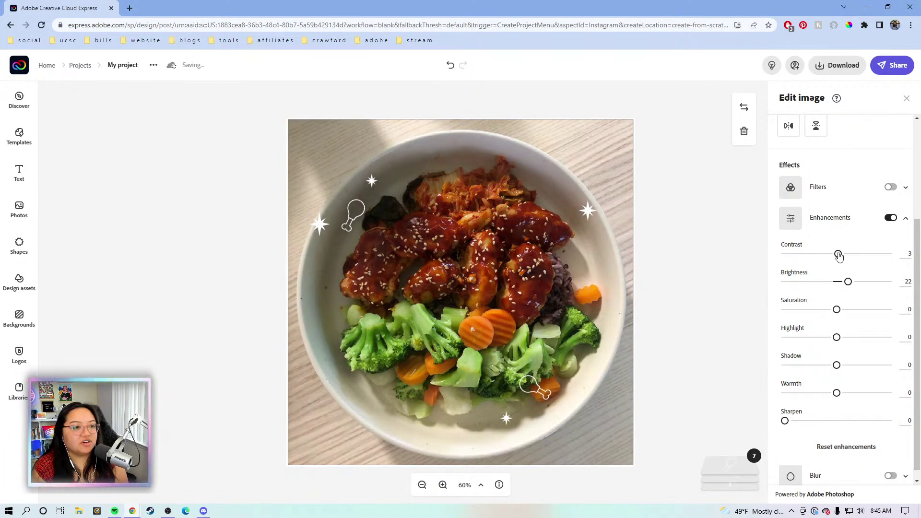
drag(838, 313, 847, 283)
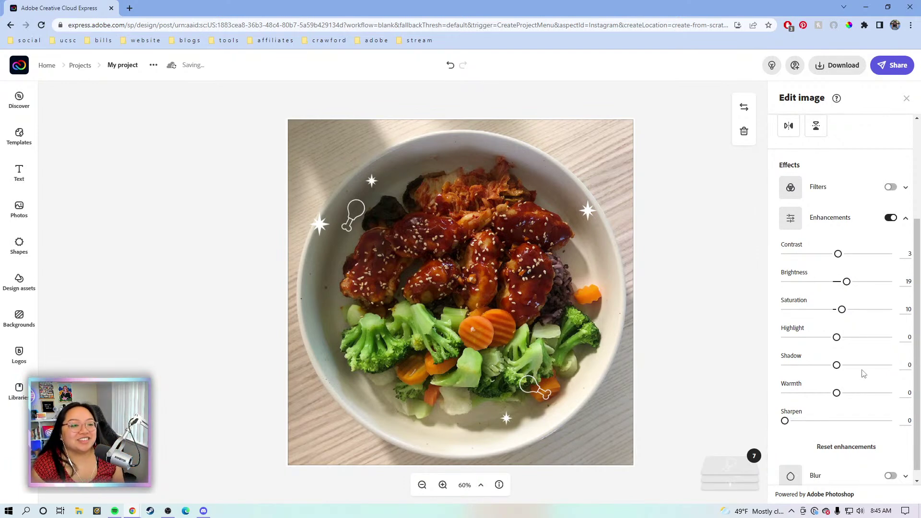
Set the photo's highlight to 3, shadow to -2, warmth to -8 and sharpen to 10
drag(836, 338, 859, 343)
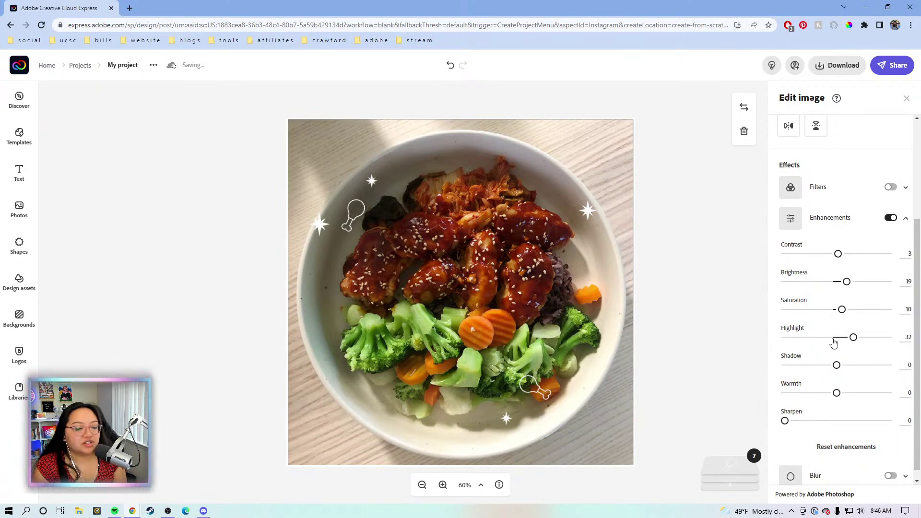
drag(854, 339, 836, 396)
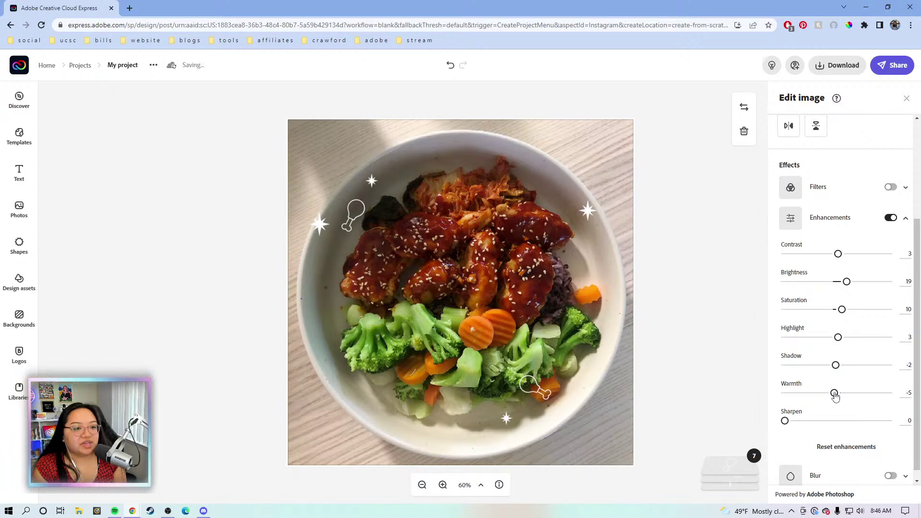
drag(836, 394, 835, 392)
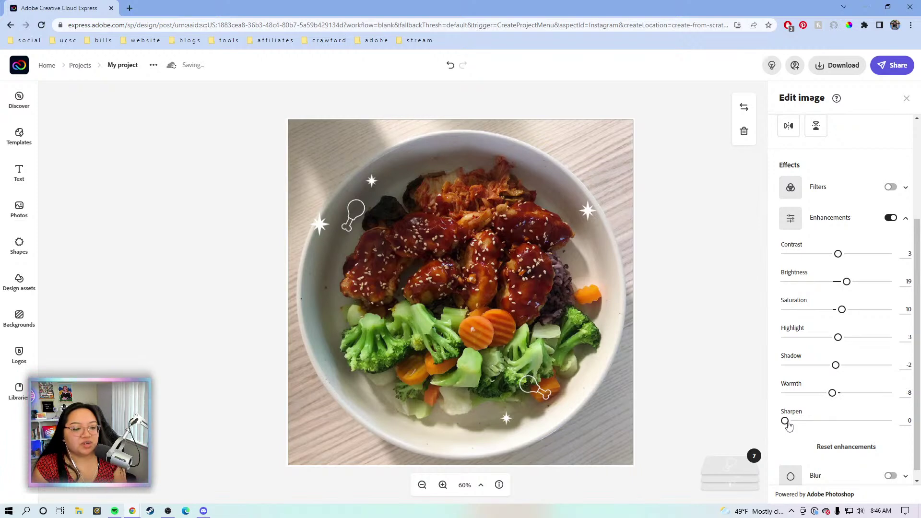
drag(786, 421, 795, 421)
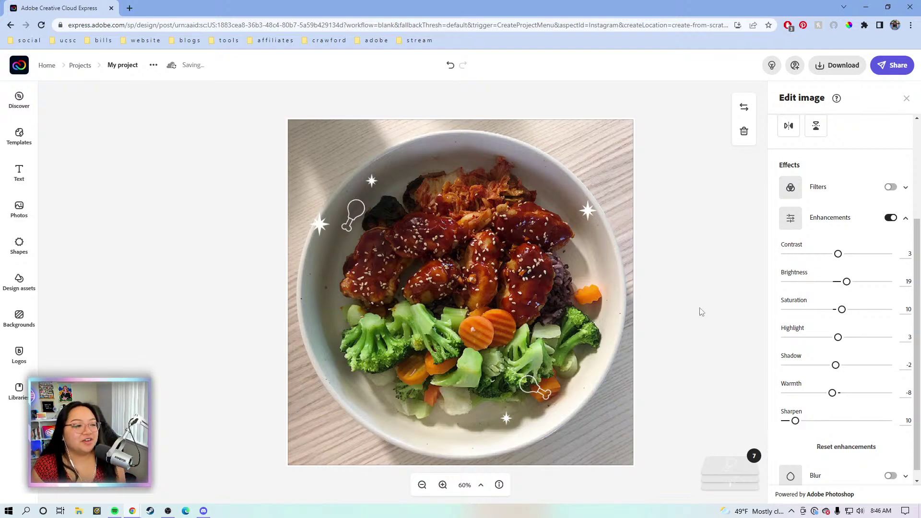
click(723, 271)
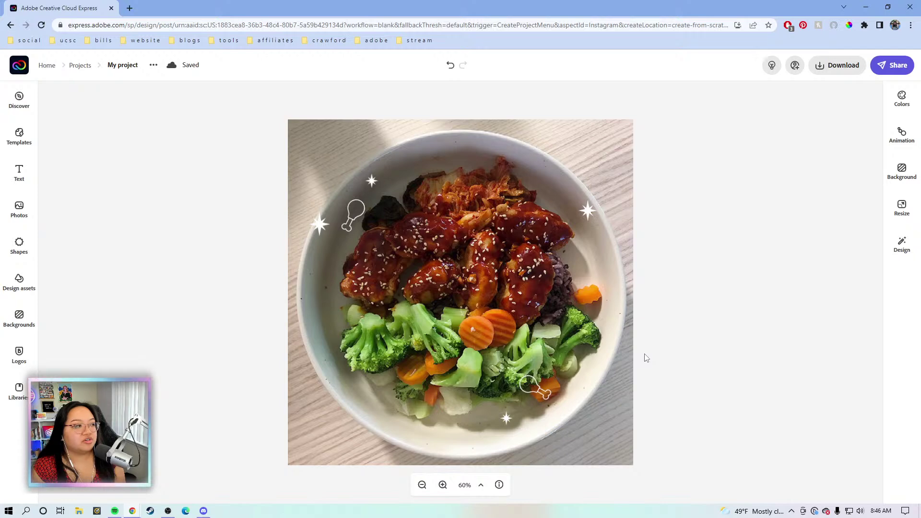
click(14, 172)
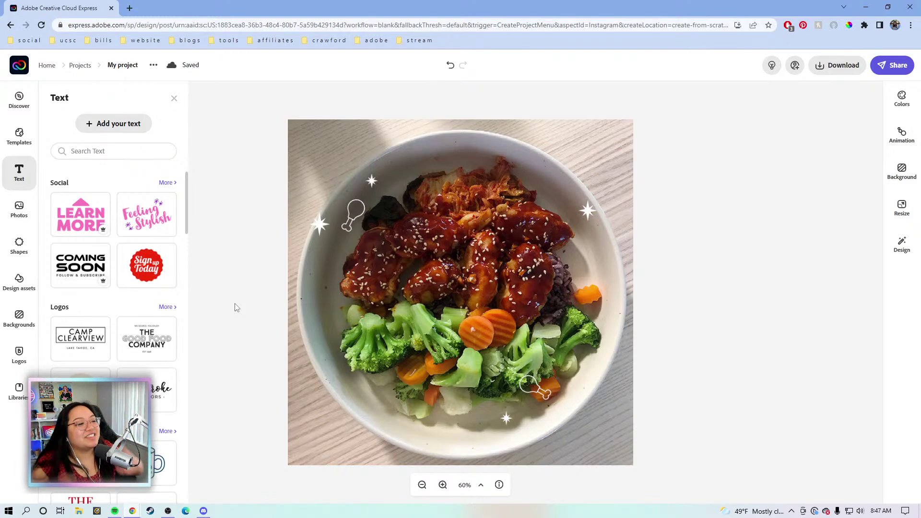
click(254, 301)
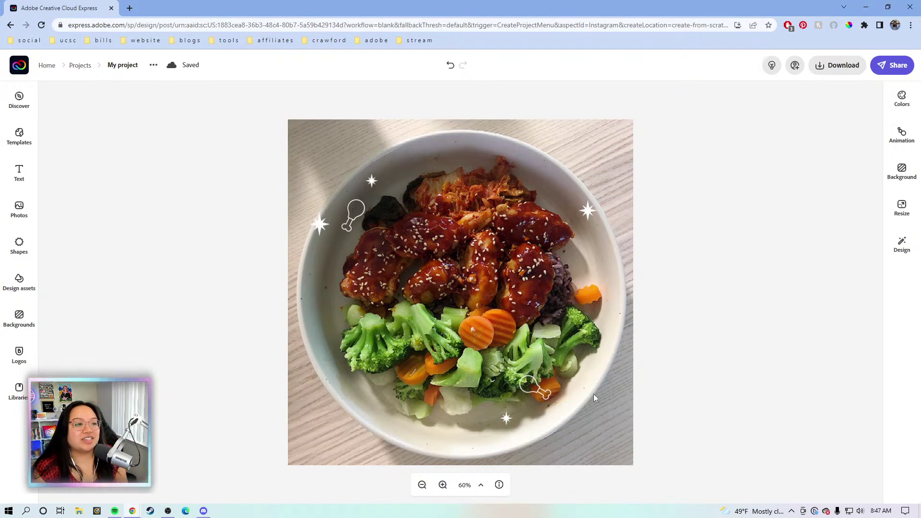
Nudge the small star near the bowl's lower rim slightly up and to the right
click(505, 420)
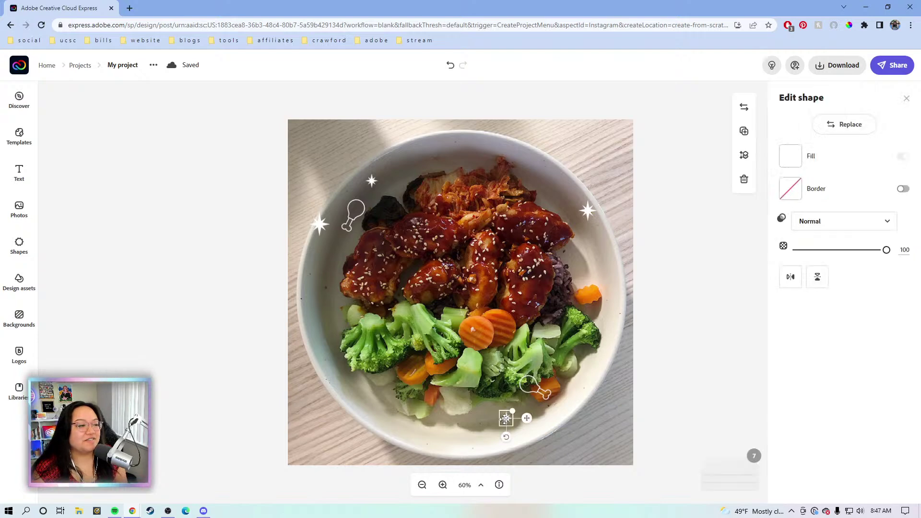
drag(507, 418, 531, 417)
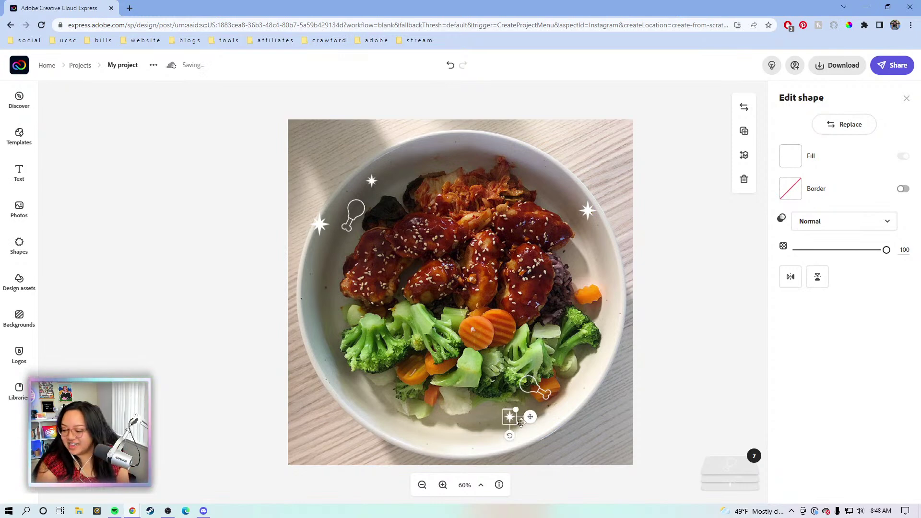
click(158, 254)
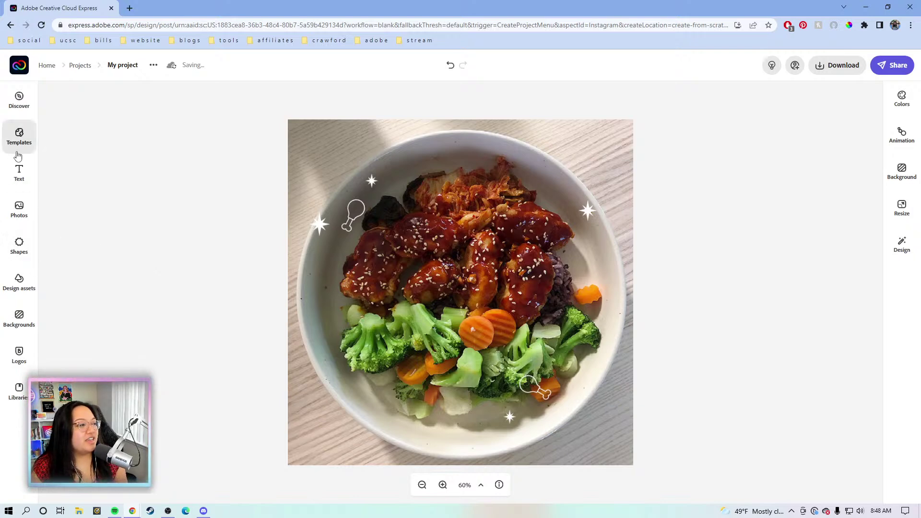
Add a text block at the photo's lower left reading "KOREAN FRIED CHICKEN", with one word per line
click(20, 173)
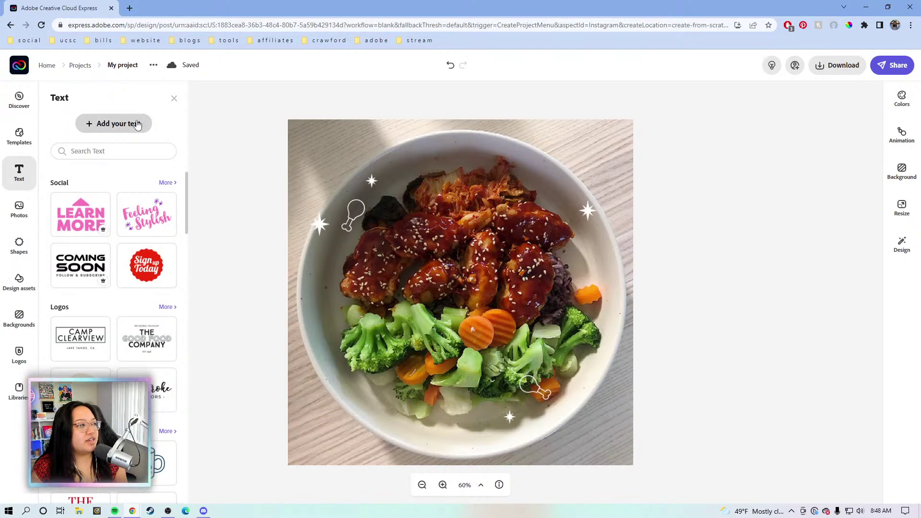
click(137, 125)
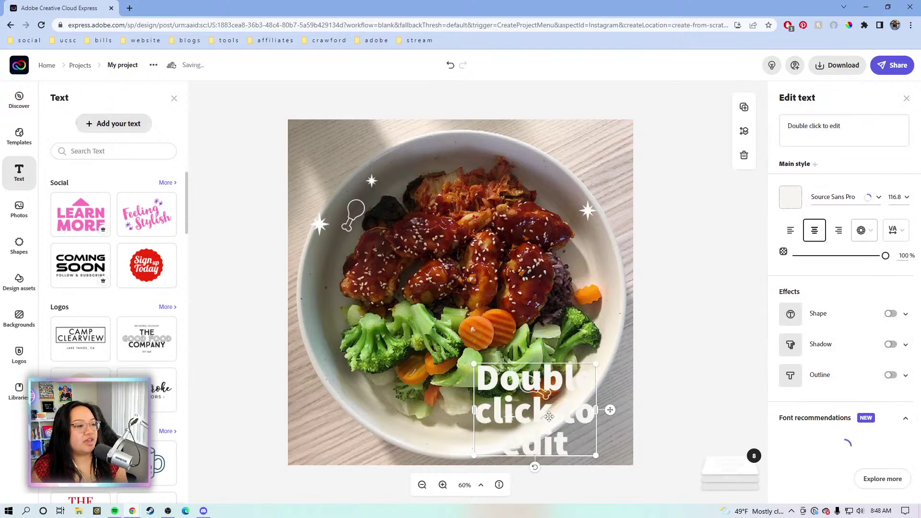
drag(550, 416, 496, 417)
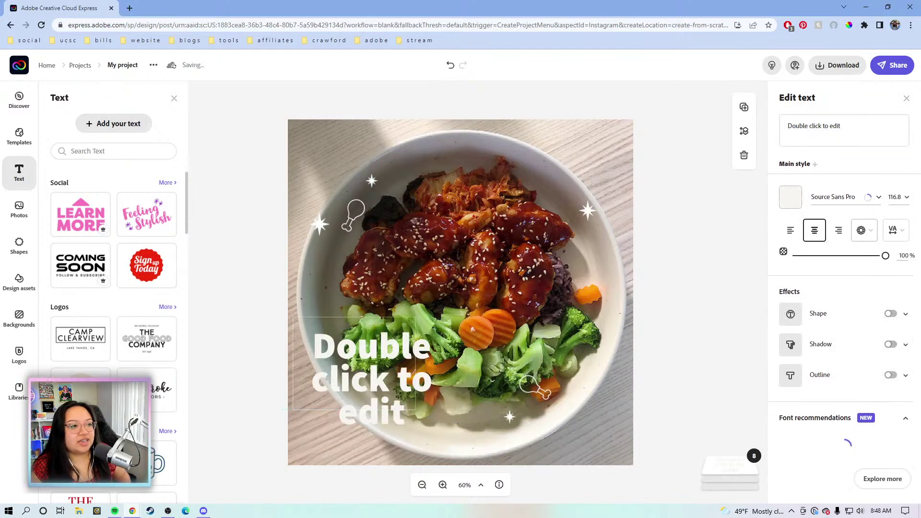
click(879, 132)
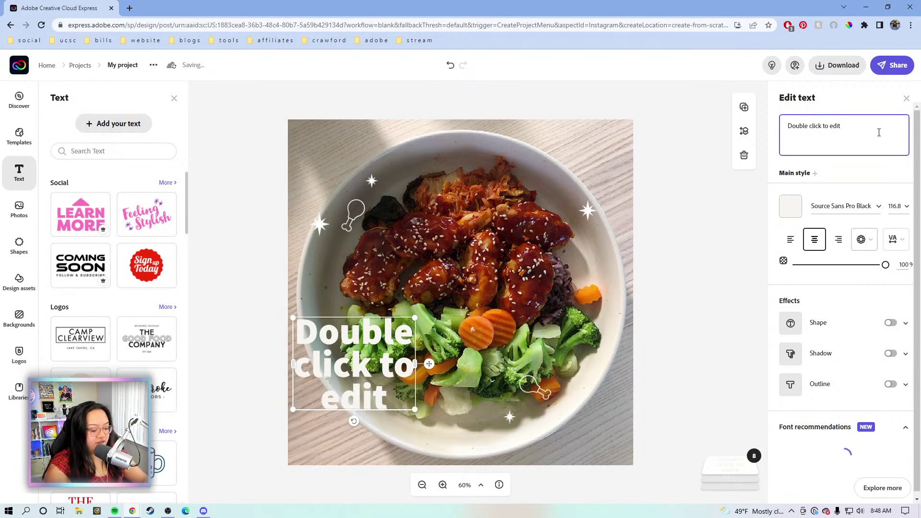
drag(880, 132, 785, 116)
text(K)
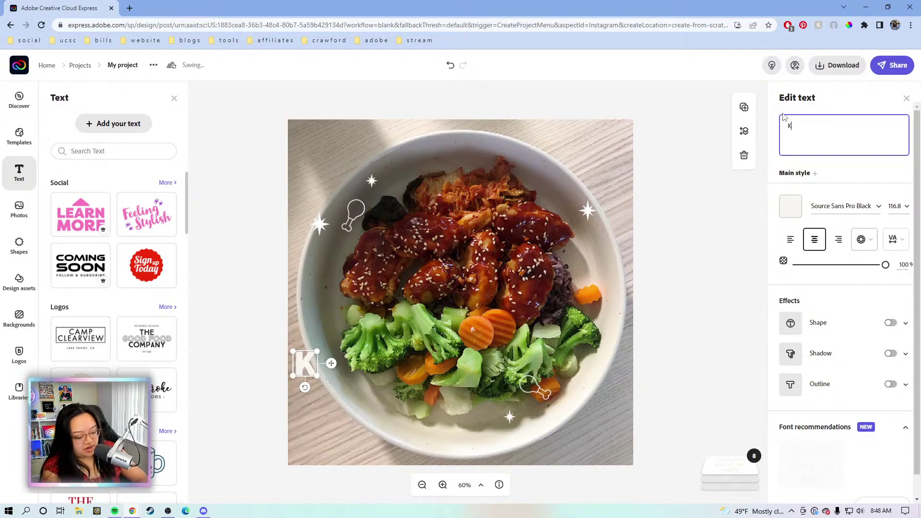
text(OREAN )
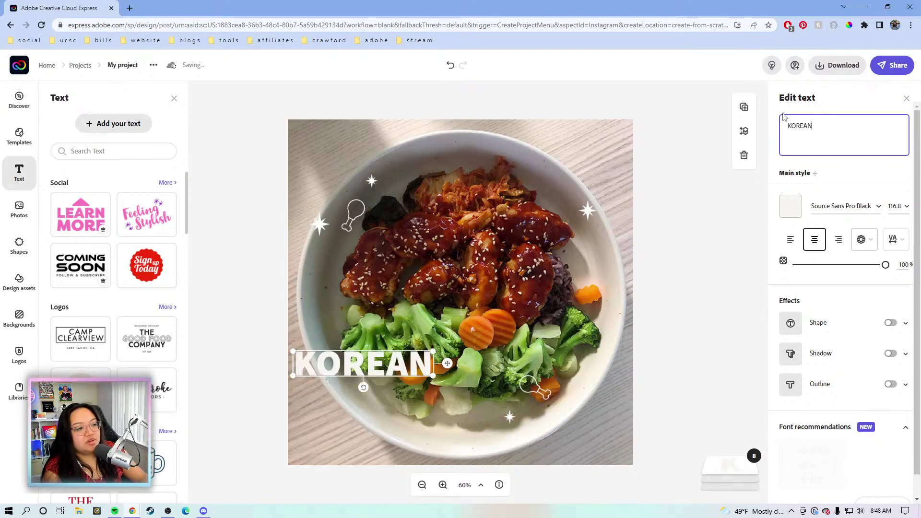
text(FRIED)
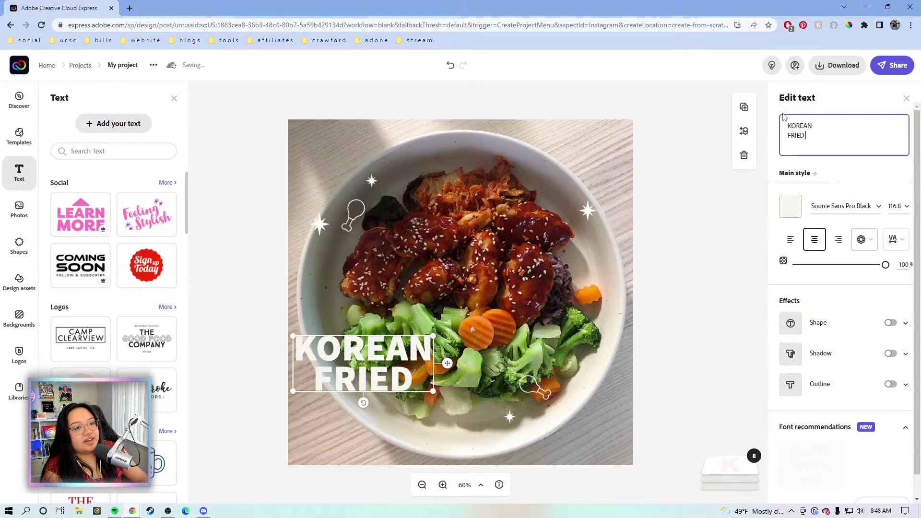
key(Return)
text(CH)
text(ICKEN)
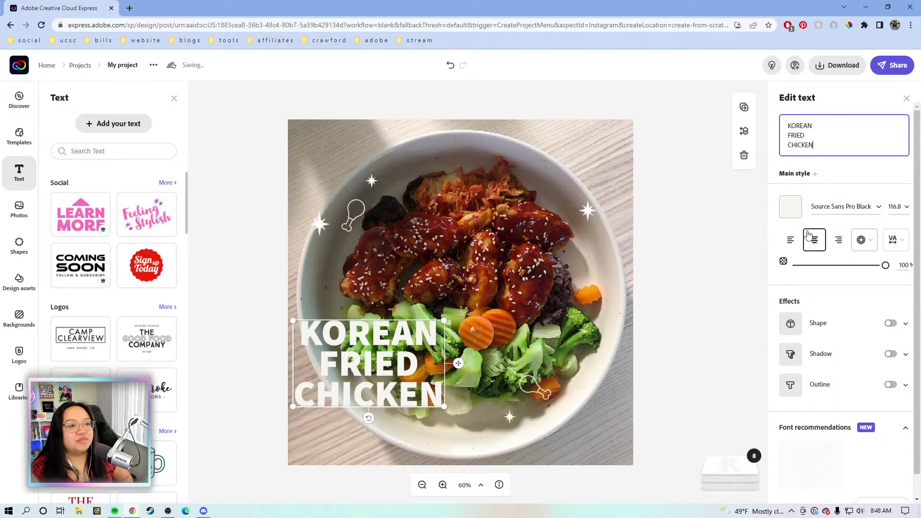
Left-align the three-line title, enlarge it to size 124.1 and move it down near the photo's lower-left corner
click(792, 240)
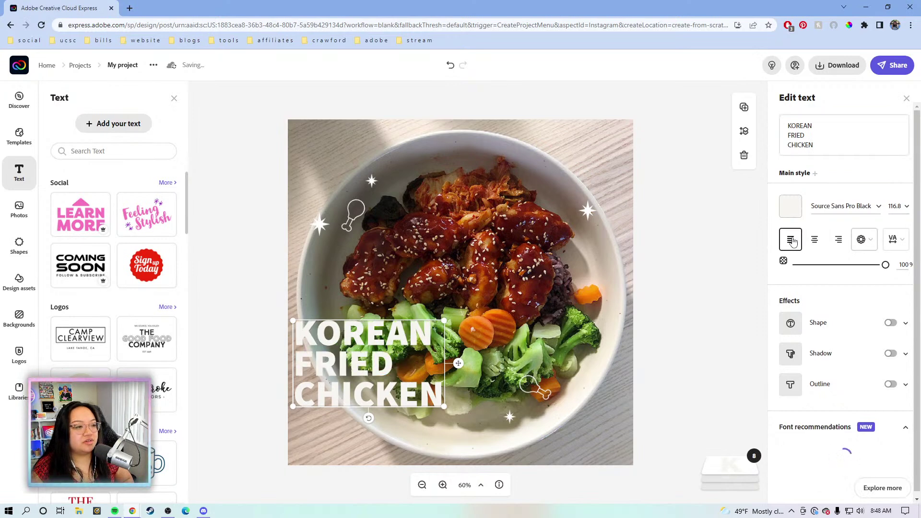
drag(365, 354, 459, 346)
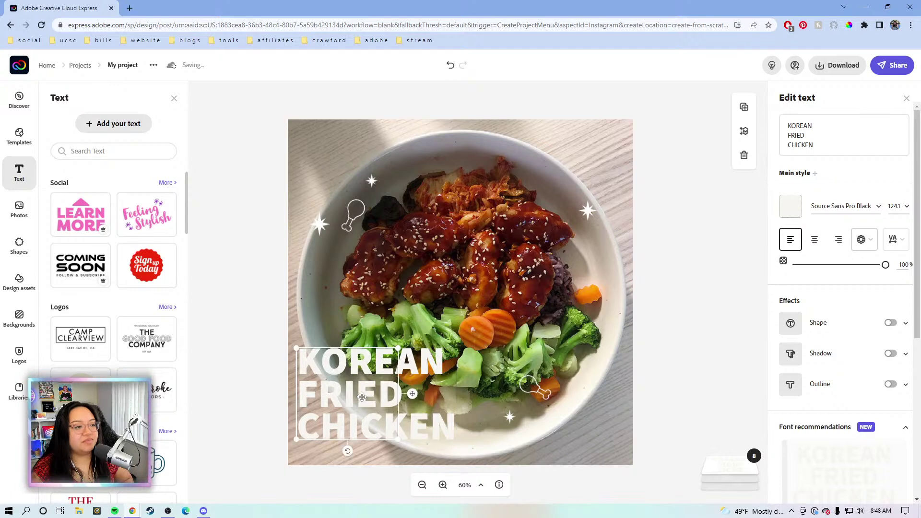
drag(364, 396, 360, 396)
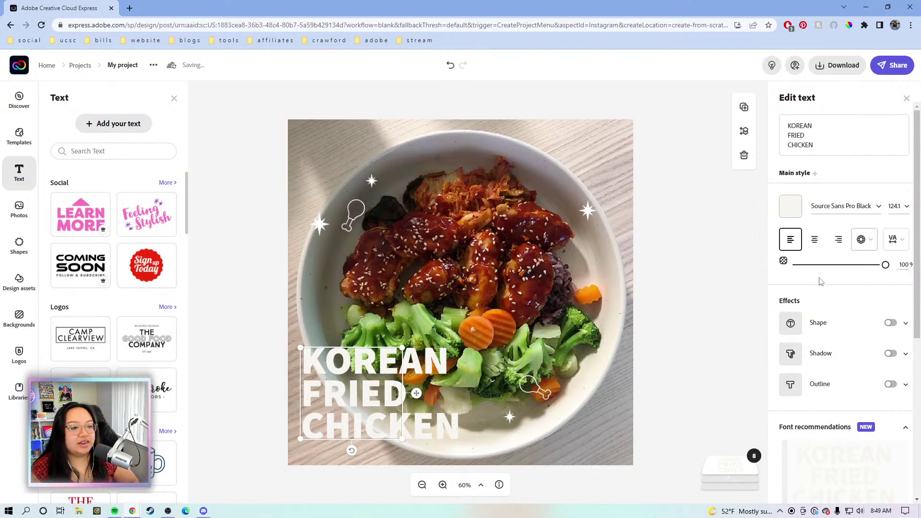
Look through the font recommendations for the title without changing its font
scroll(816, 298, down, 5)
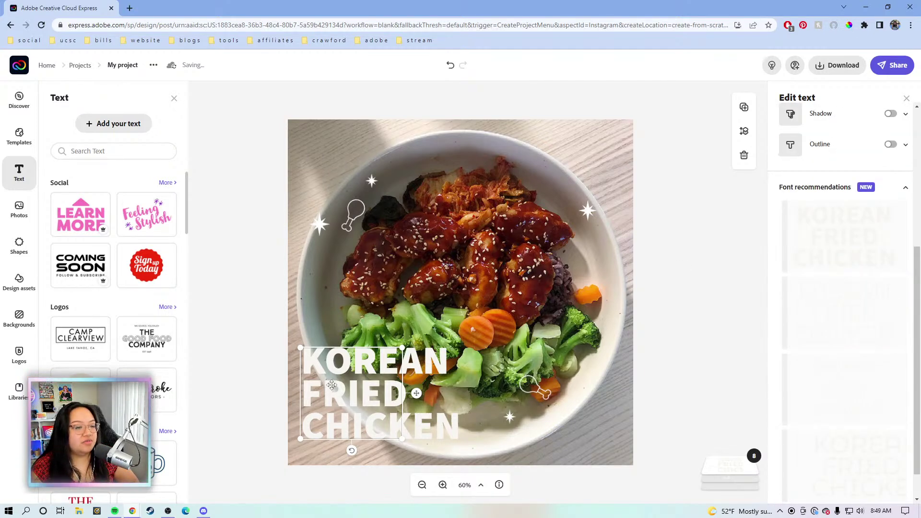
drag(332, 385, 366, 342)
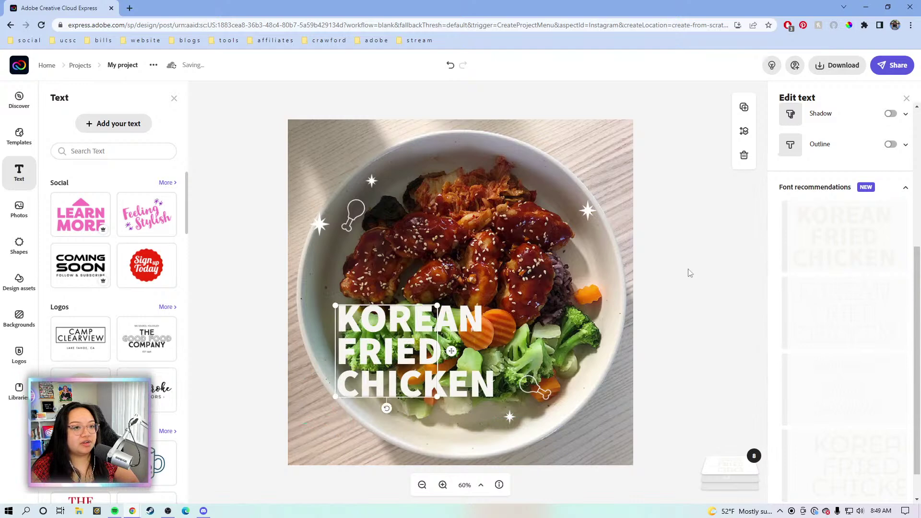
click(677, 268)
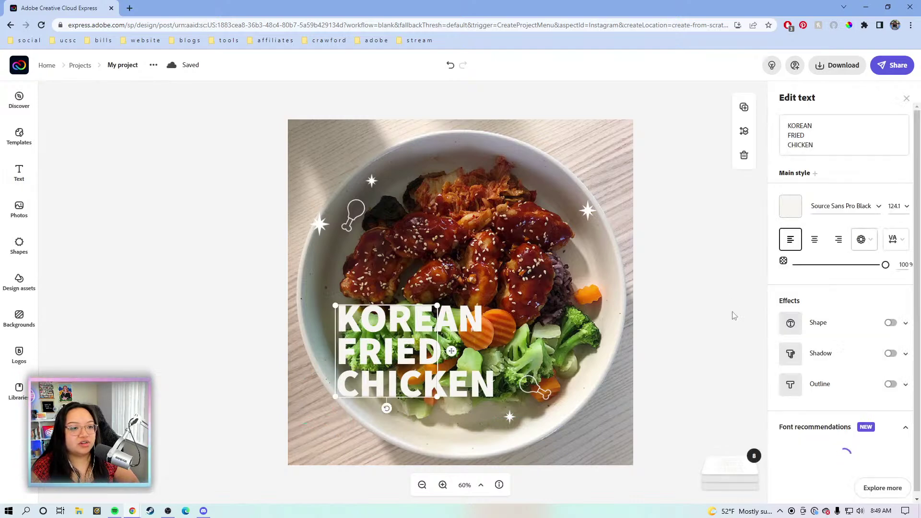
scroll(828, 373, down, 2)
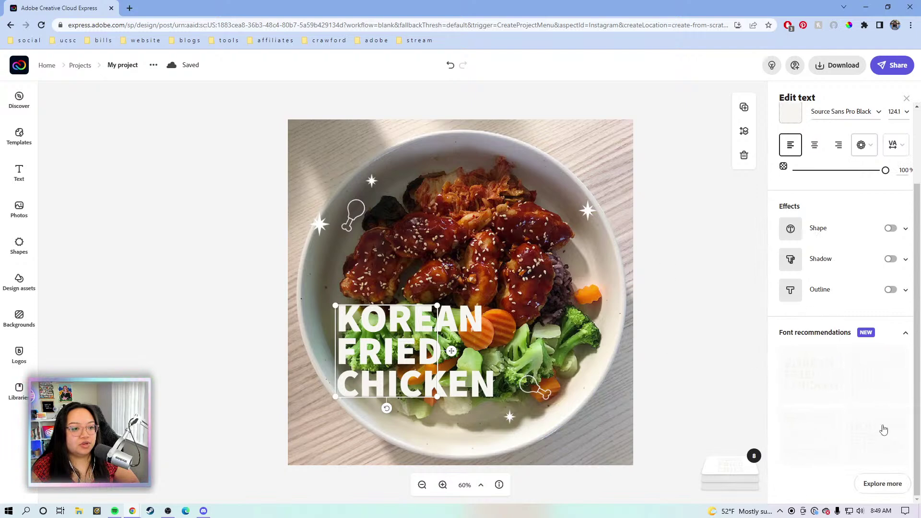
click(882, 484)
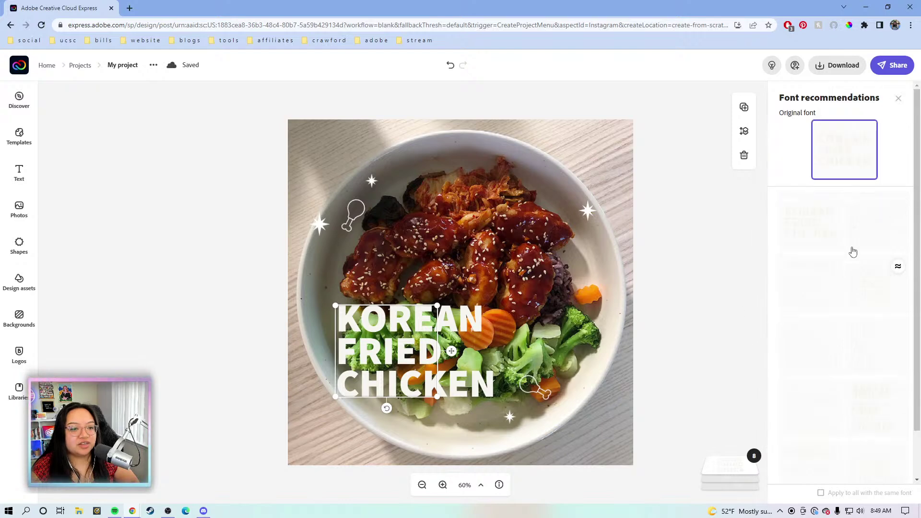
click(900, 96)
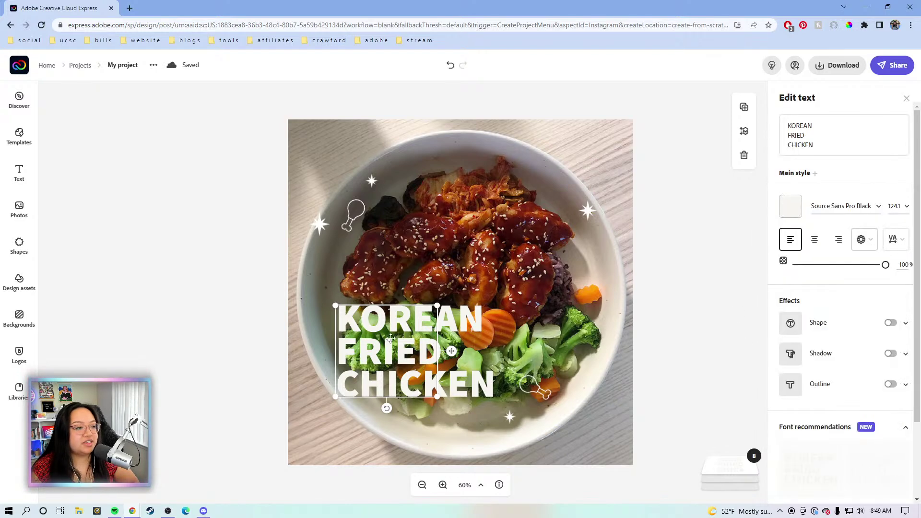
Move the title down and left, close to the photo's left edge over the bowl's lower rim
drag(387, 357, 339, 408)
scroll(812, 362, down, 2)
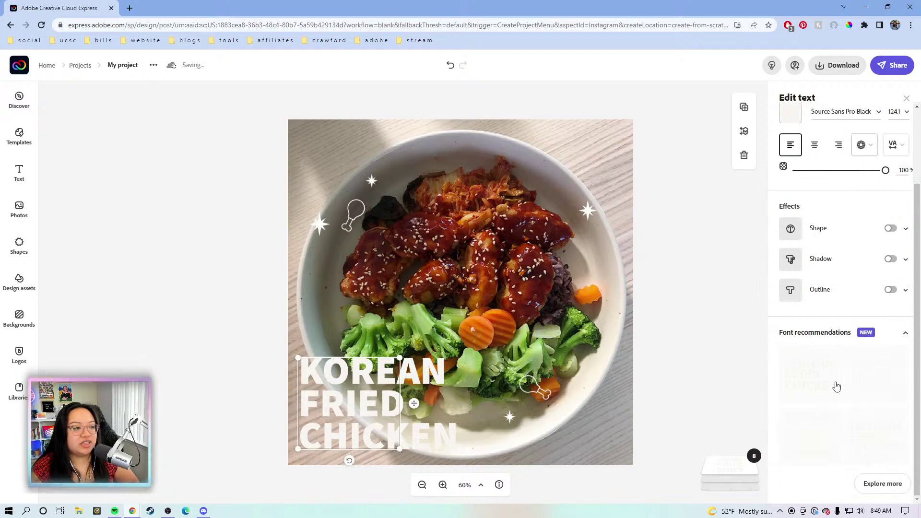
scroll(811, 295, up, 2)
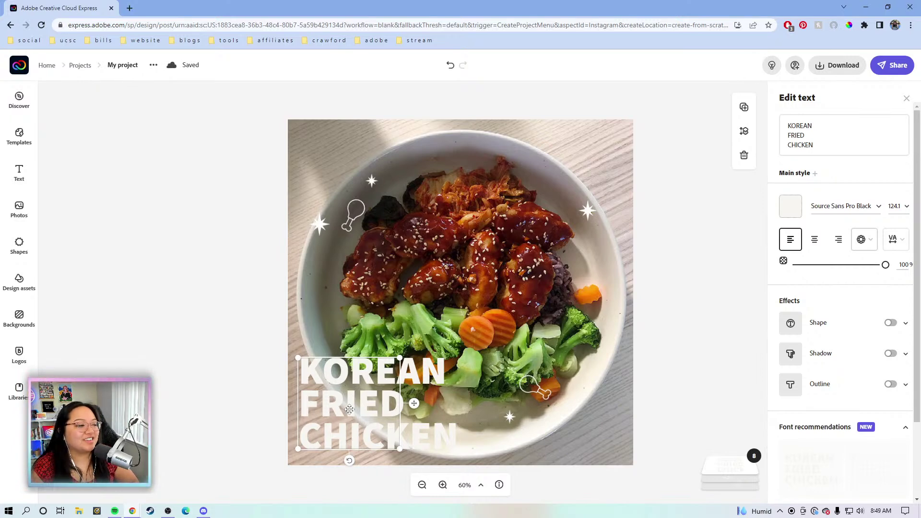
drag(347, 407, 350, 390)
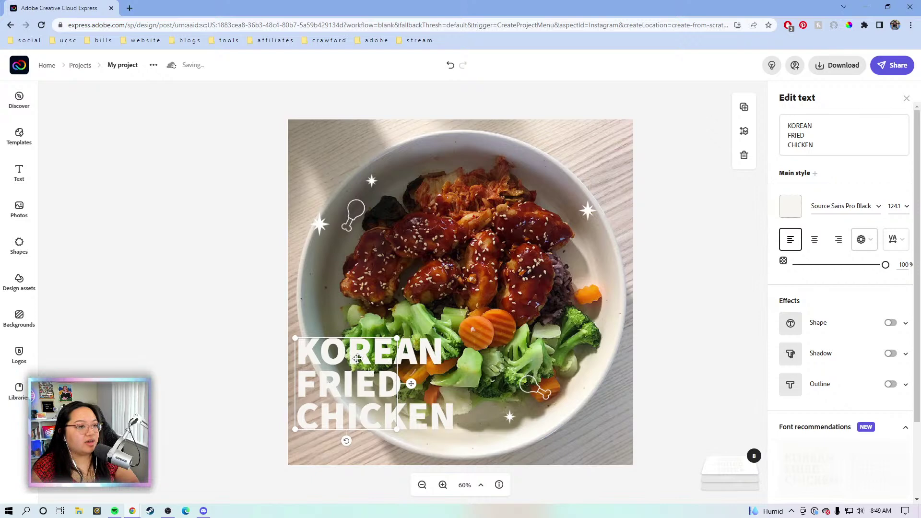
Add a shadow effect to the title and enlarge the text to size 142.8
click(905, 359)
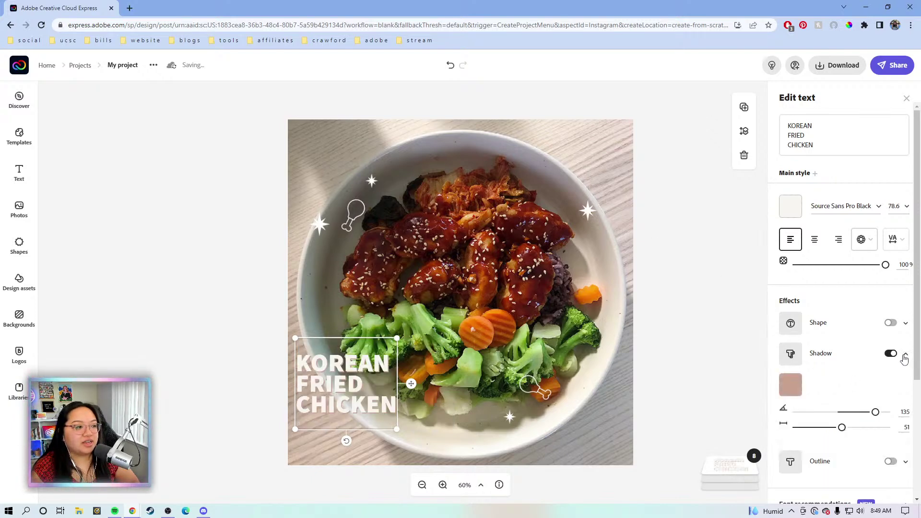
drag(402, 332, 480, 307)
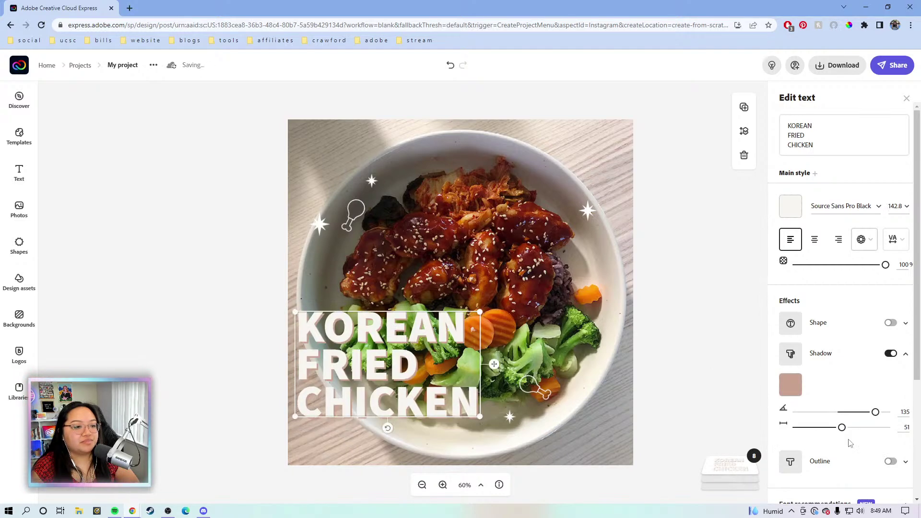
mouse_move(844, 430)
mouse_down()
mouse_move(869, 431)
mouse_move(844, 431)
mouse_up()
Add an outline to the title and color it black (#000000)
scroll(879, 493, down, 1)
click(892, 414)
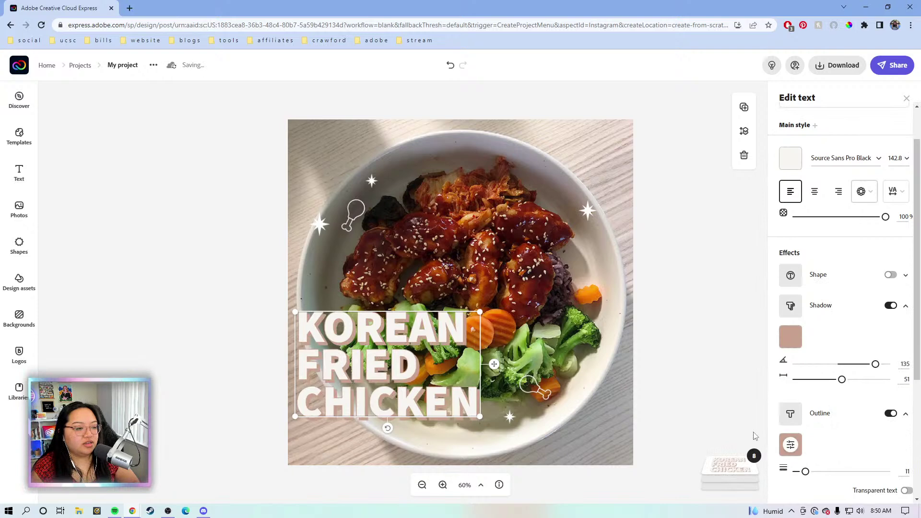
click(791, 445)
drag(800, 362, 788, 425)
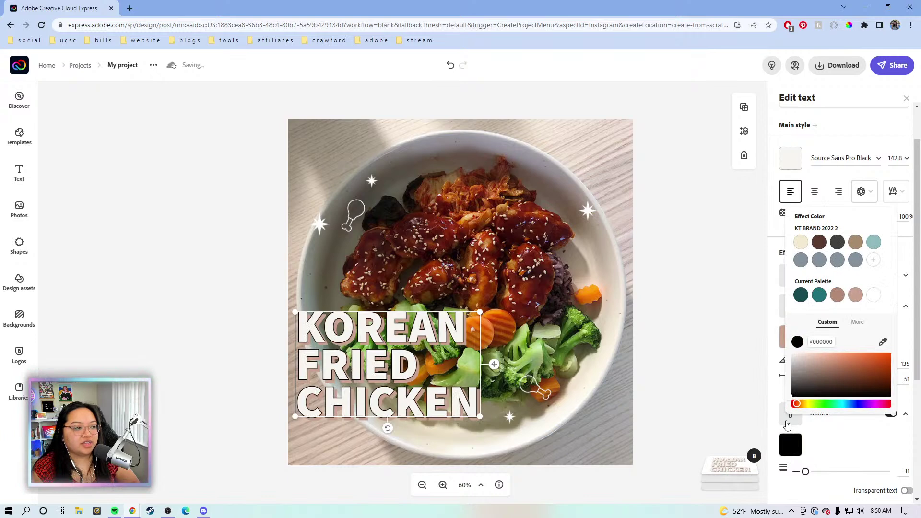
click(788, 425)
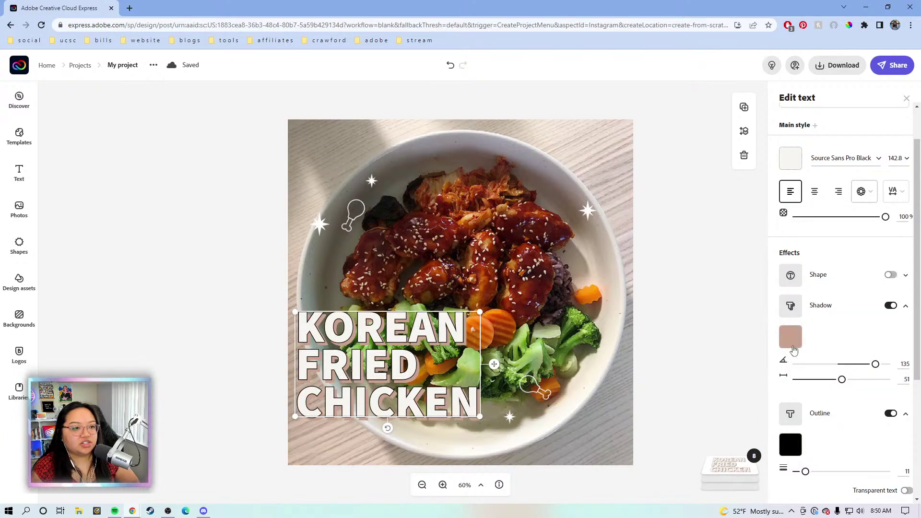
Color the title's shadow orange (#FD712F) and set the shadow distance to 55
click(791, 336)
drag(863, 261, 869, 229)
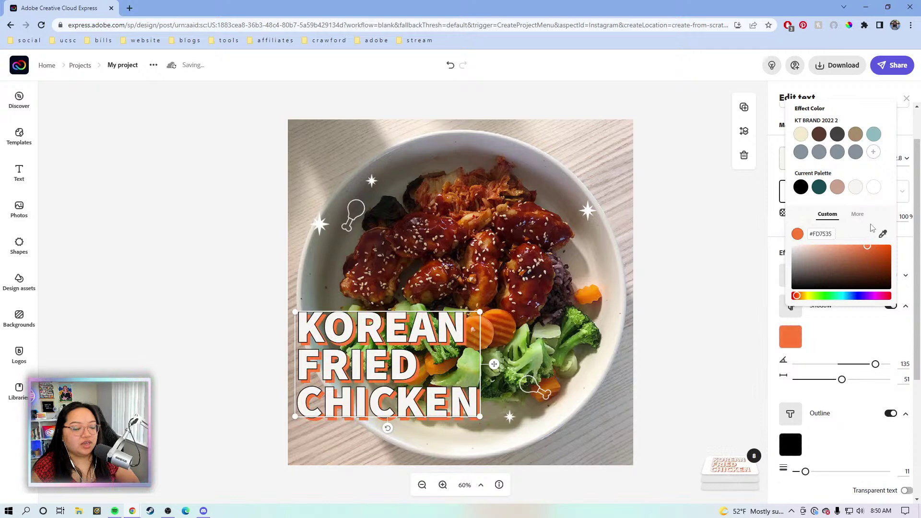
drag(872, 227, 875, 226)
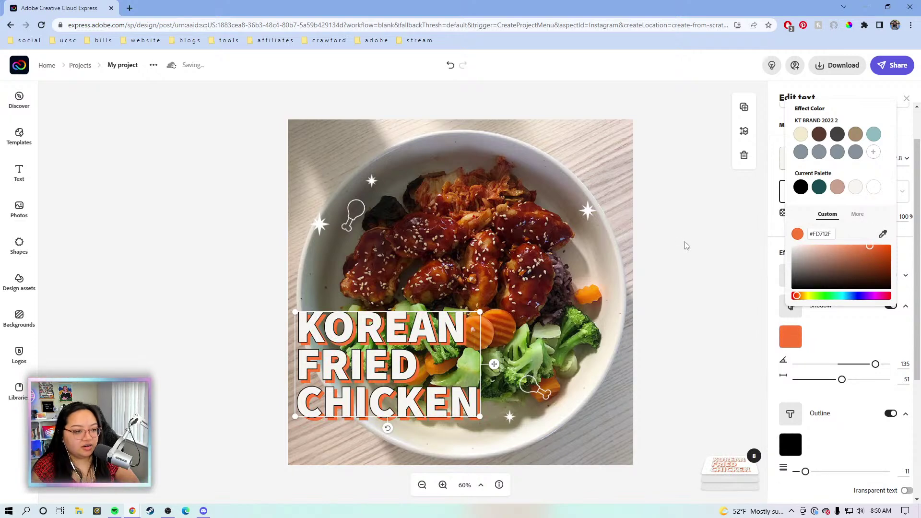
click(696, 251)
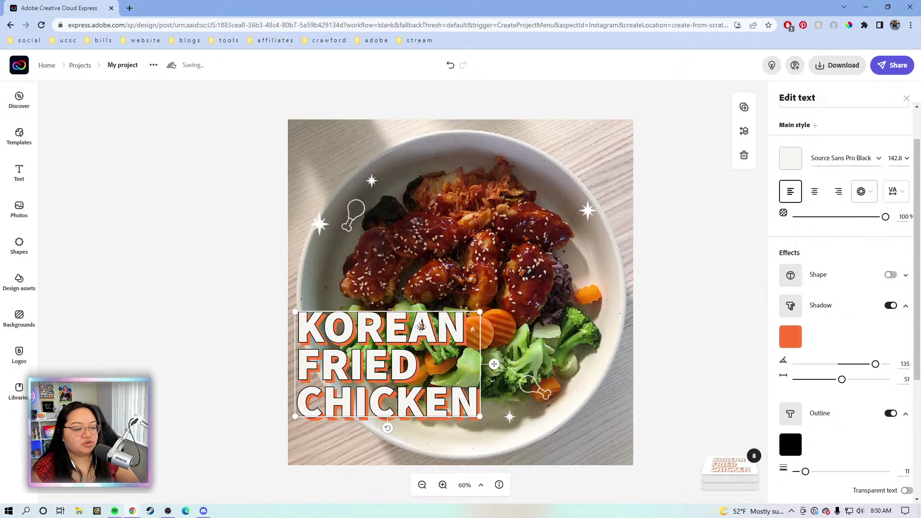
drag(842, 379, 847, 383)
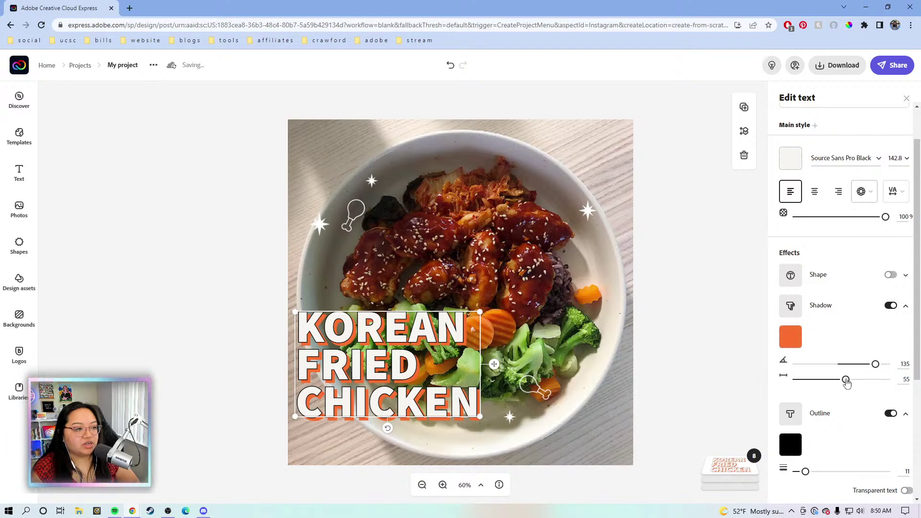
Duplicate the title and move the copy down and to the right of the original
click(744, 108)
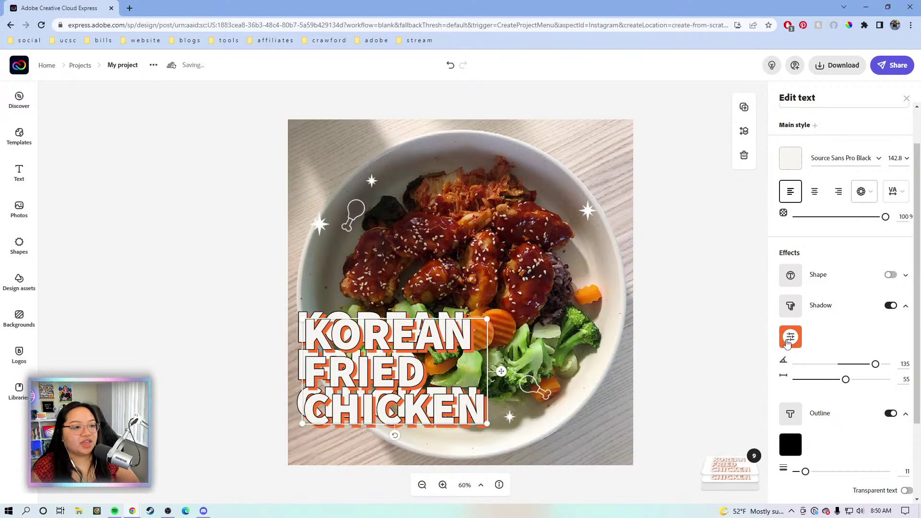
scroll(785, 335, down, 1)
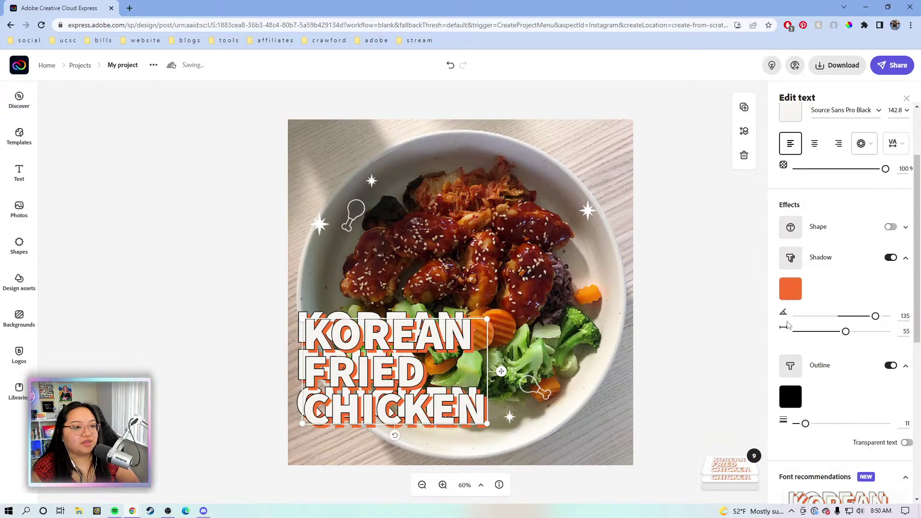
drag(434, 347, 504, 379)
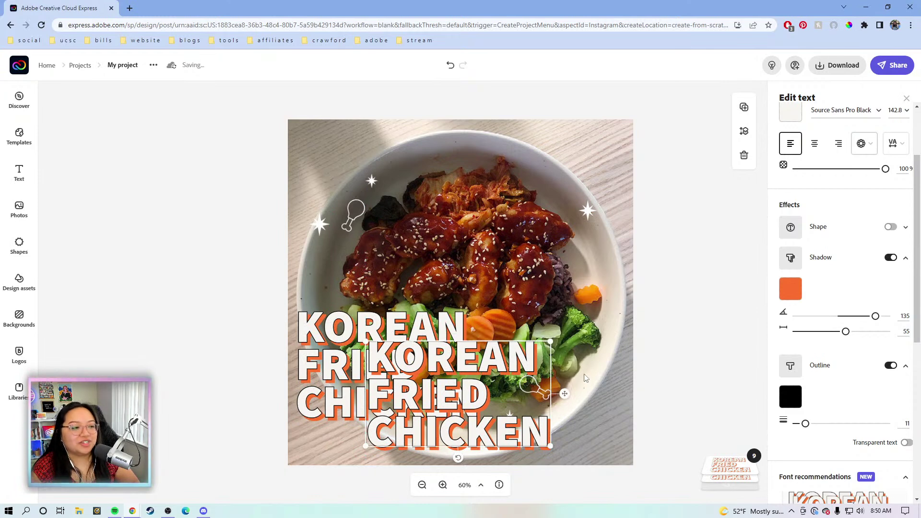
mouse_move(475, 358)
mouse_down()
mouse_move(444, 349)
mouse_move(483, 348)
mouse_up()
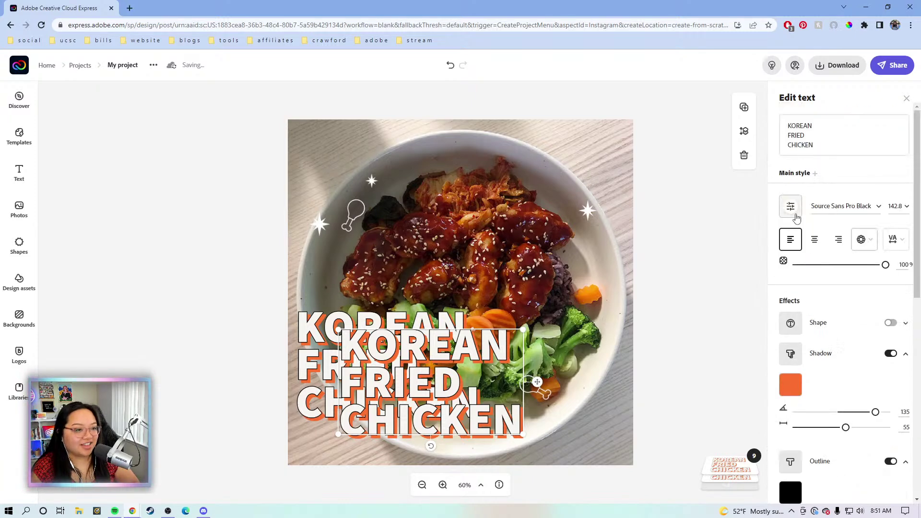
Change the title copy's text color to turquoise (#57CDDB)
click(792, 213)
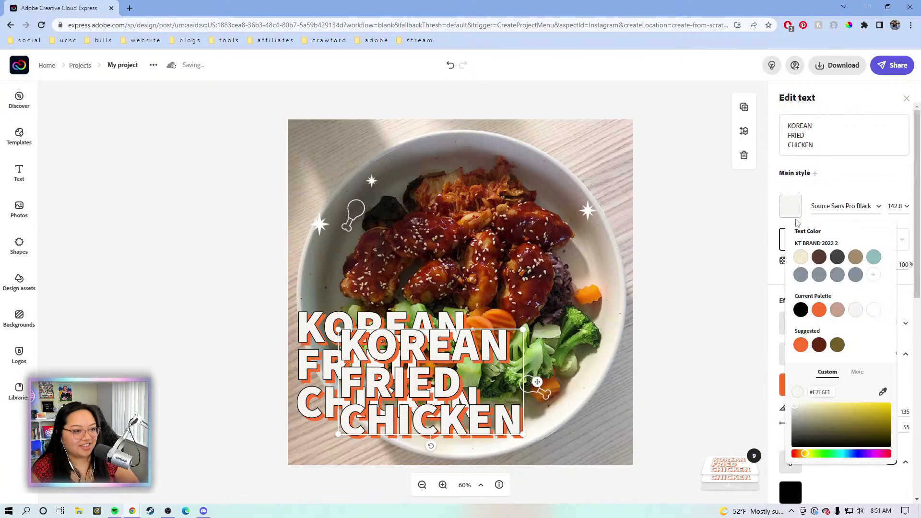
click(873, 261)
drag(843, 415, 847, 414)
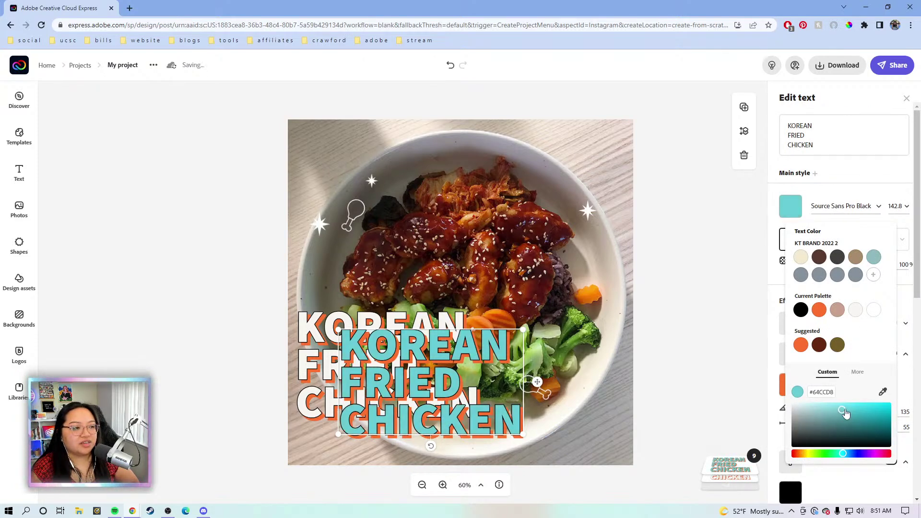
click(848, 410)
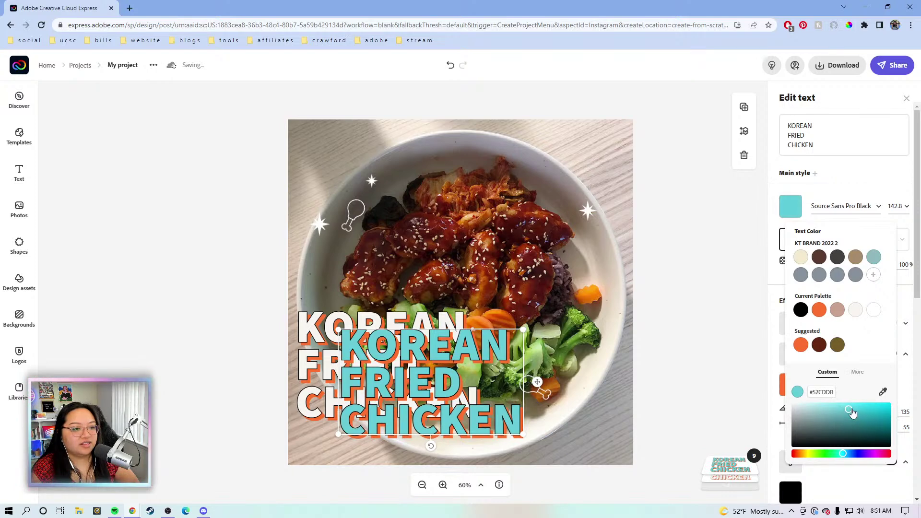
click(779, 284)
Color the title copy's outline with the same turquoise (#57CDDB) from the current palette
scroll(787, 293, down, 4)
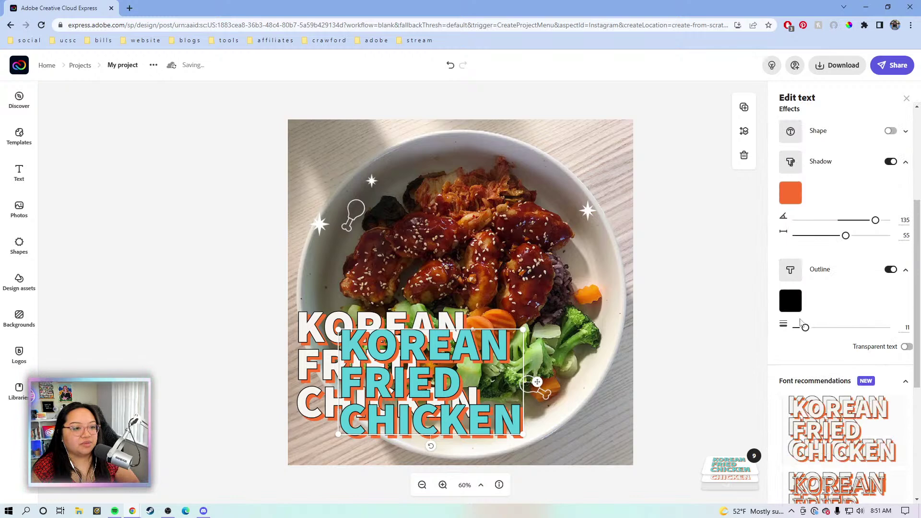
click(791, 301)
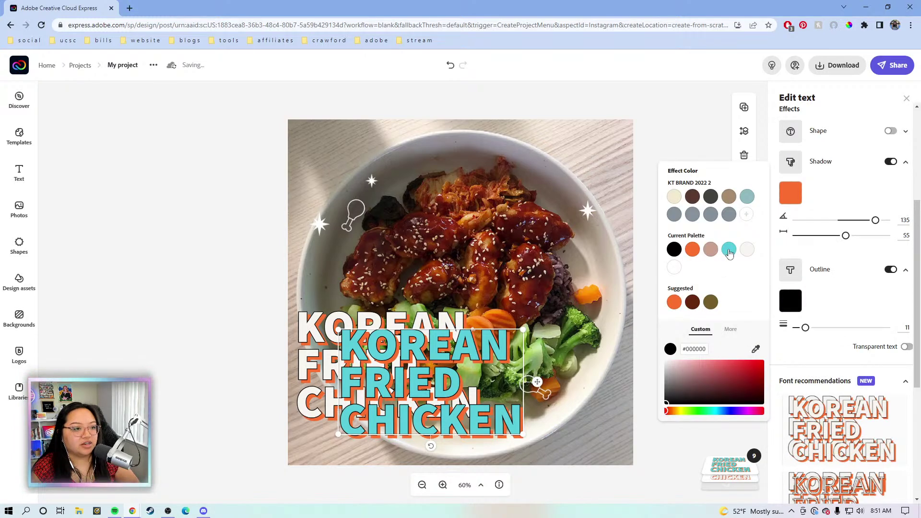
click(729, 250)
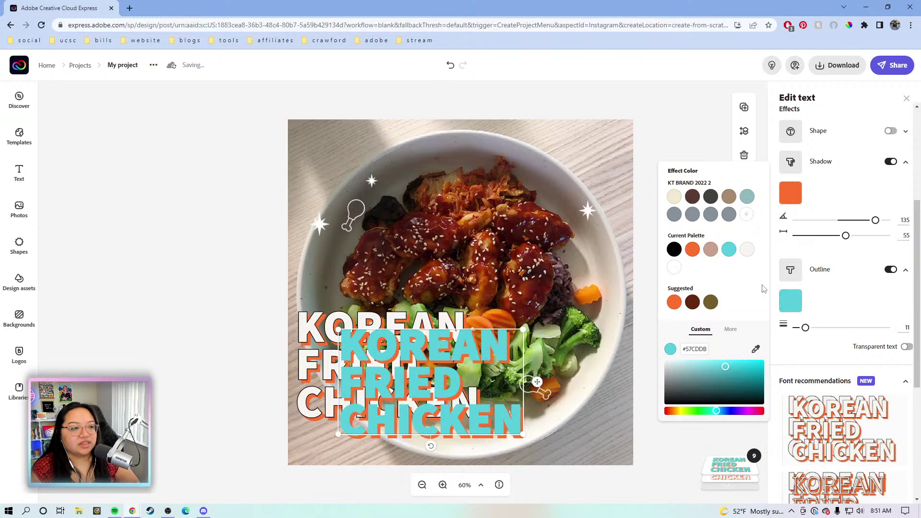
Change the title copy's shadow color to bright yellow (#FDD001)
click(791, 193)
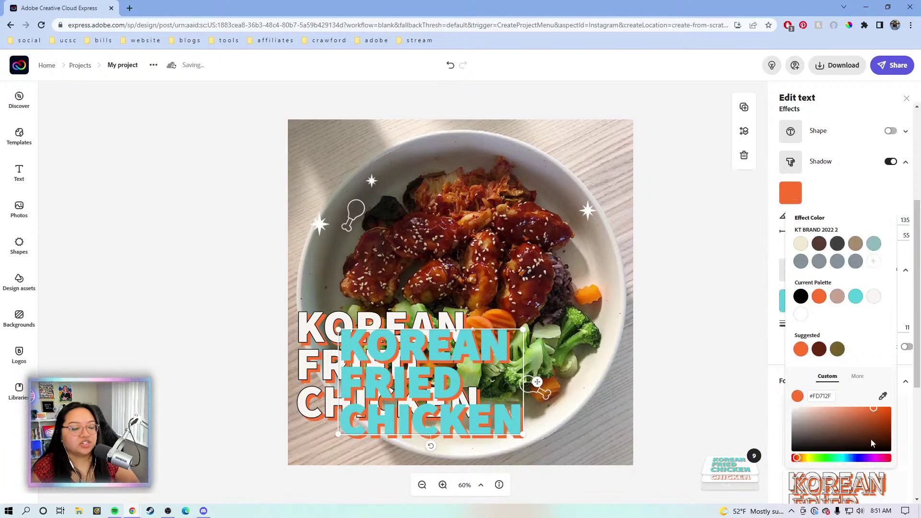
click(823, 432)
drag(810, 459, 804, 460)
click(853, 409)
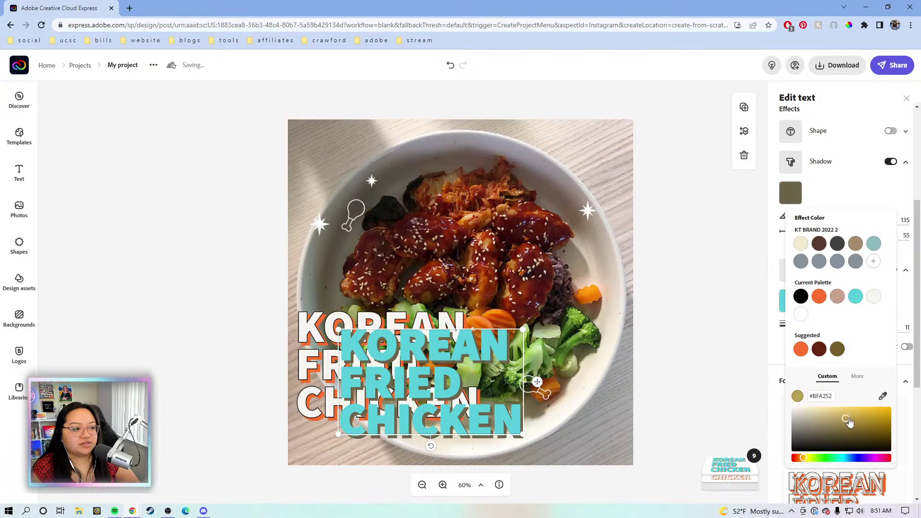
click(861, 408)
drag(864, 390, 898, 381)
click(804, 459)
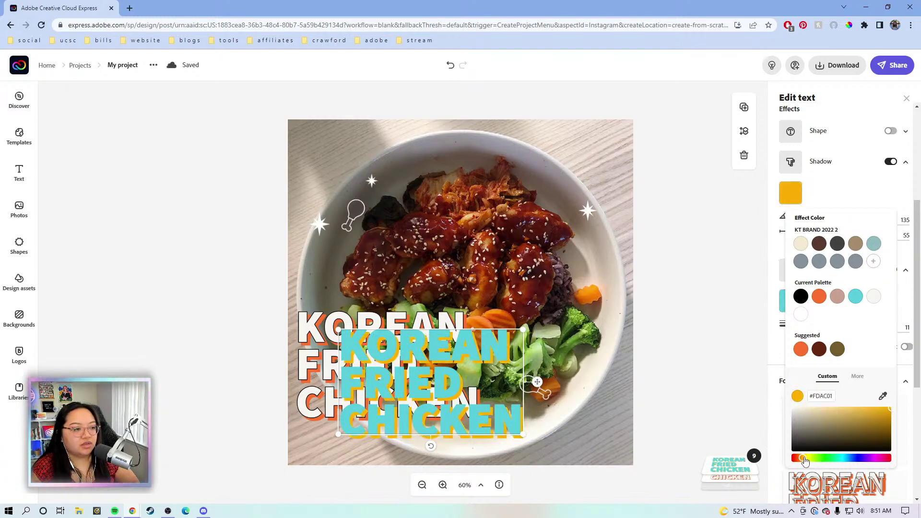
drag(806, 461, 807, 461)
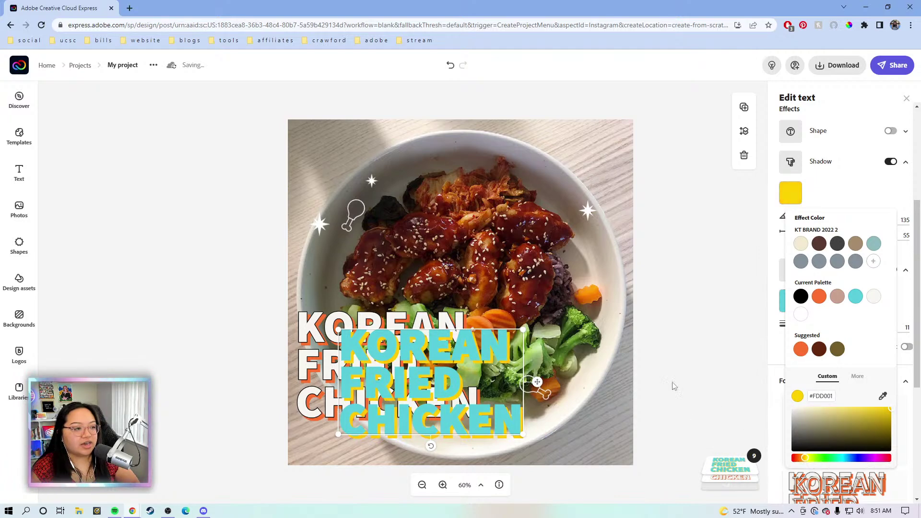
Place the turquoise title copy slightly down and right of the white title and layer it behind that title
drag(482, 365, 453, 357)
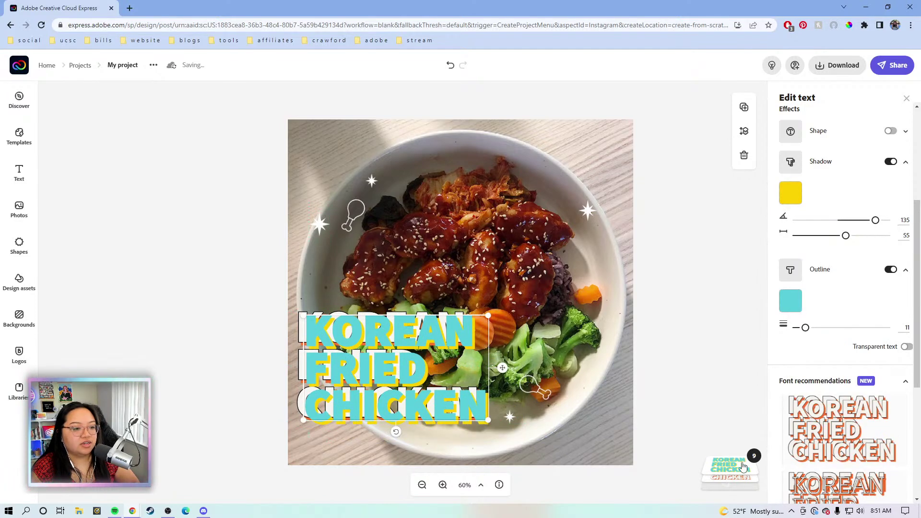
mouse_move(732, 466)
drag(723, 301, 718, 314)
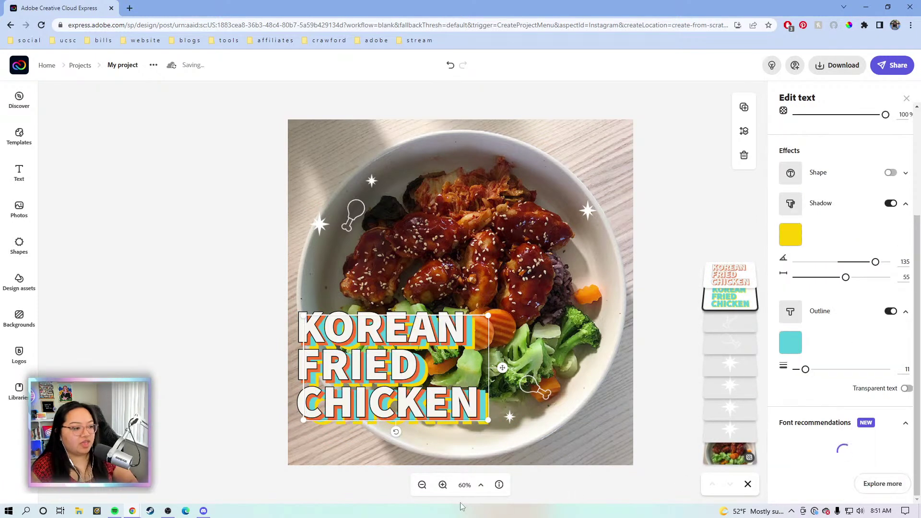
click(443, 485)
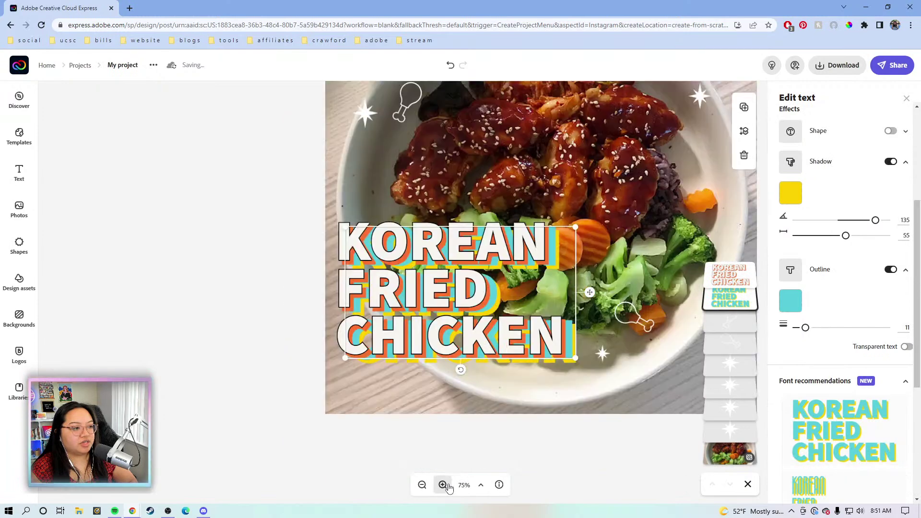
Nudge the turquoise title copy slightly left and down so its layers line up behind the white title
click(443, 485)
click(443, 484)
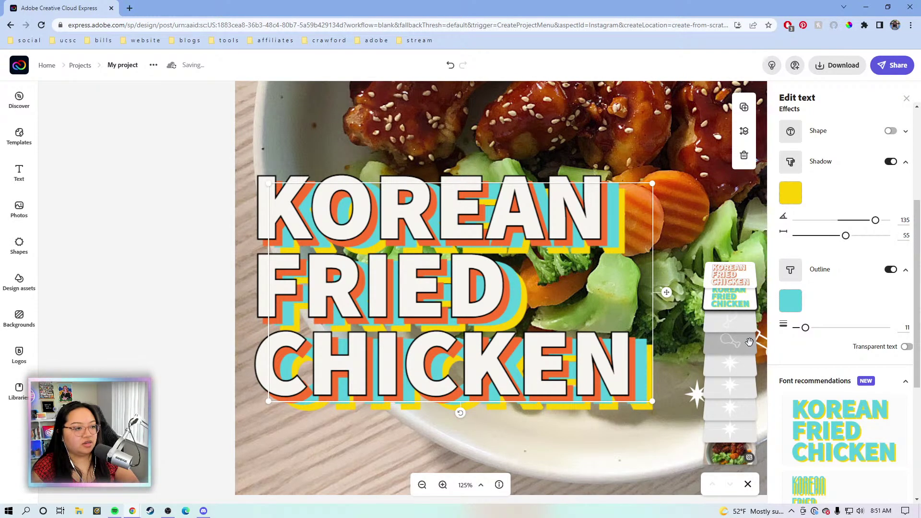
click(730, 298)
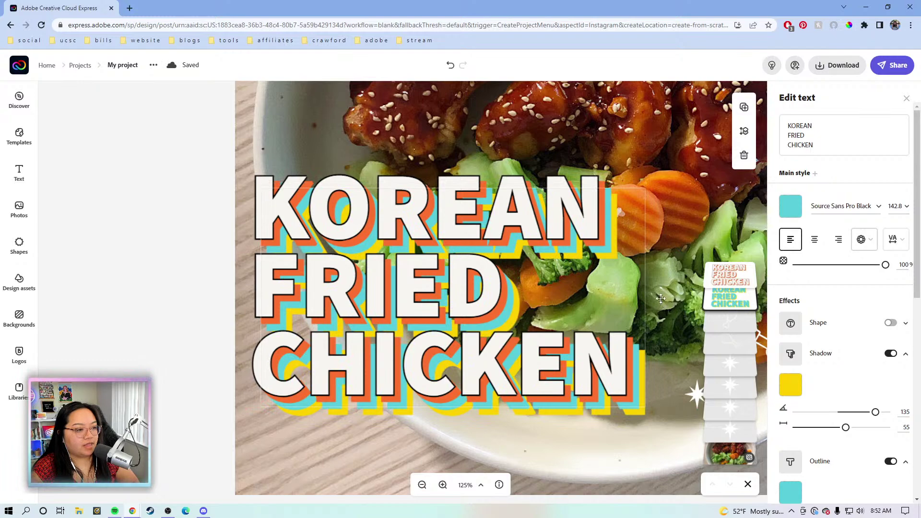
click(424, 485)
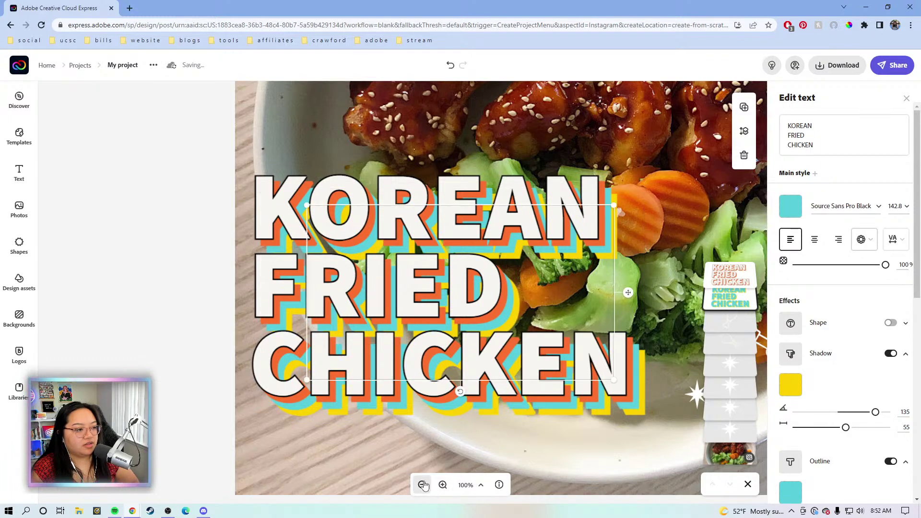
click(423, 485)
click(423, 485)
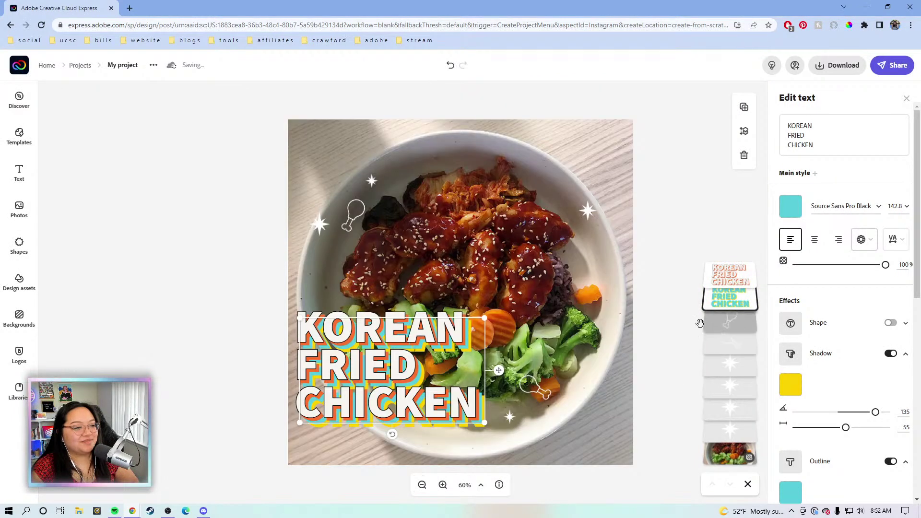
Group the white and turquoise title layers and move the group down toward the photo's lower-left corner
click(683, 328)
drag(242, 357, 342, 368)
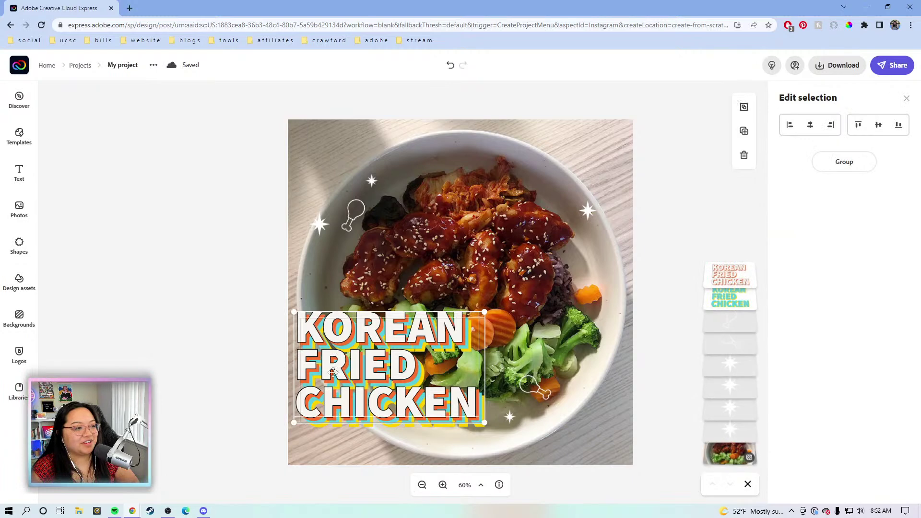
click(226, 353)
drag(226, 353, 384, 375)
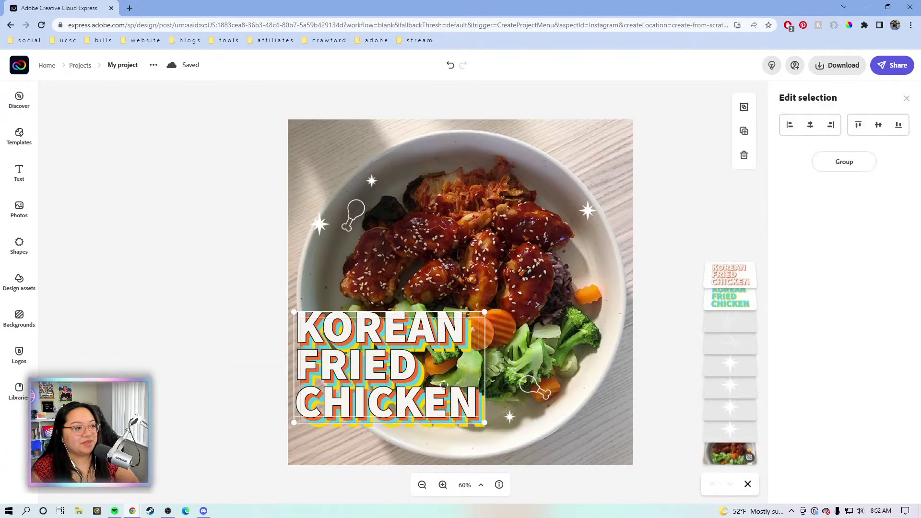
click(867, 169)
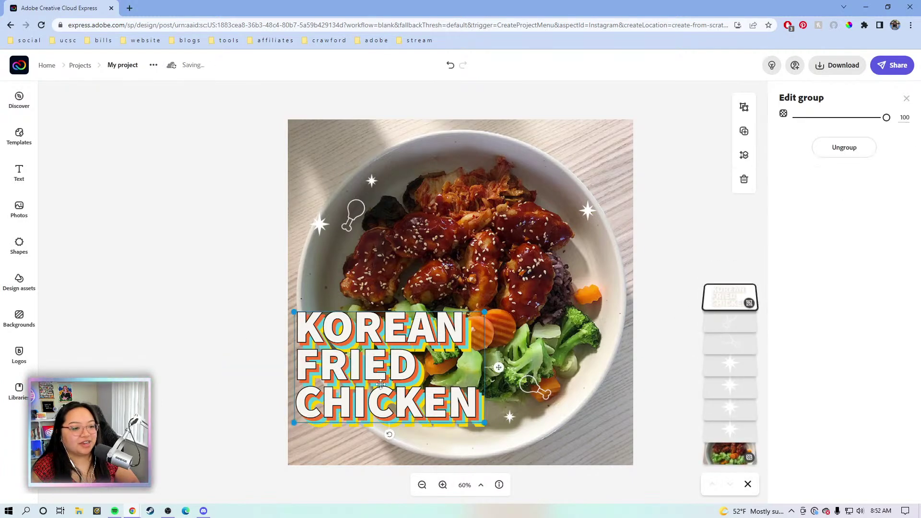
drag(375, 366, 375, 390)
click(704, 223)
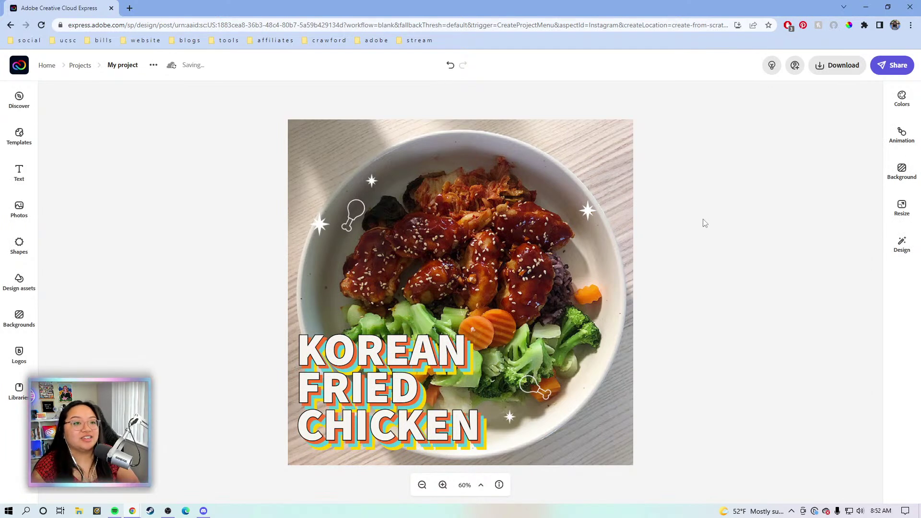
Resize the design to the 1080 x 1920 Instagram story format and set the background photo's scale to 0
click(901, 208)
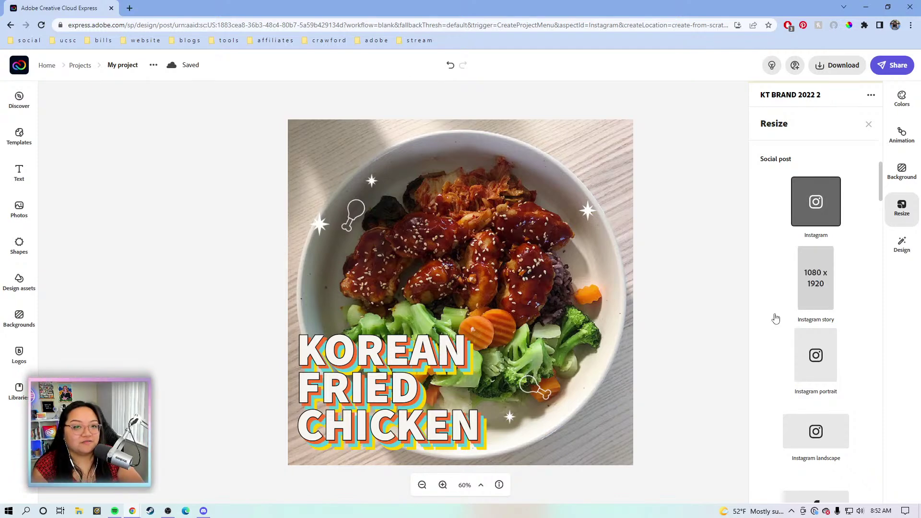
click(819, 281)
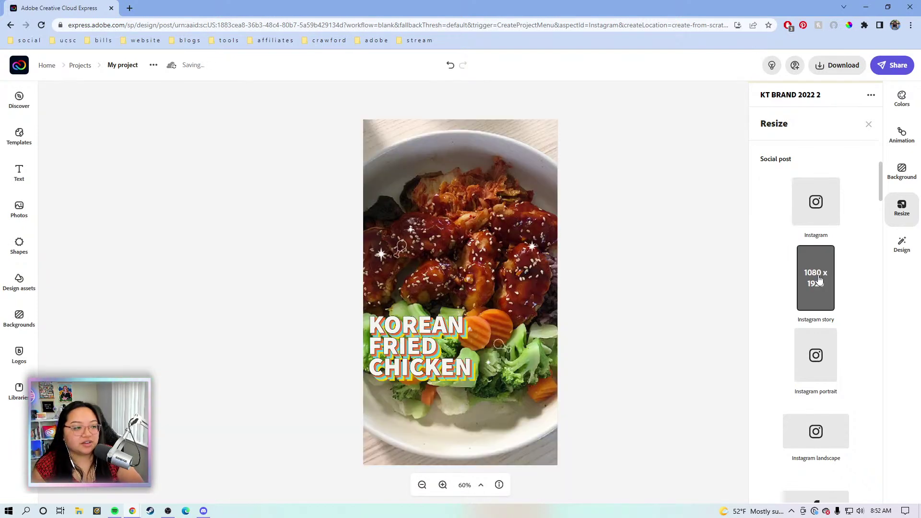
click(423, 254)
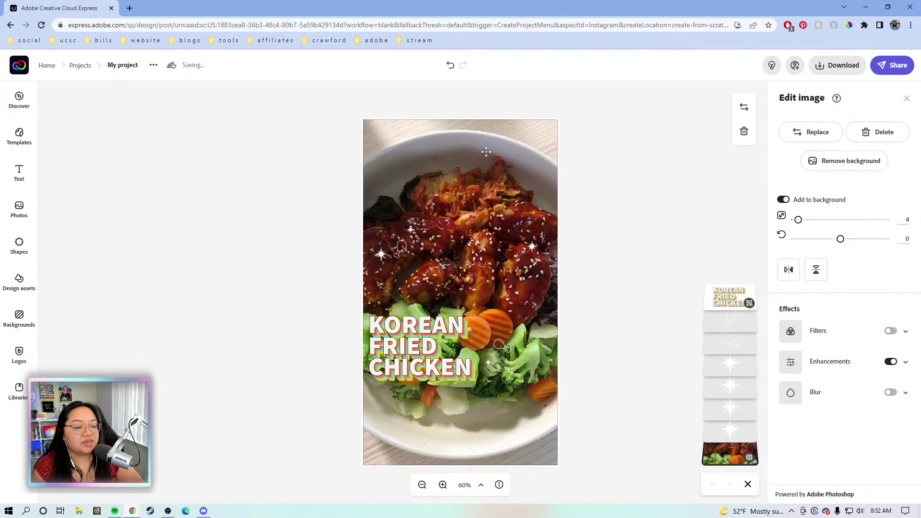
click(799, 219)
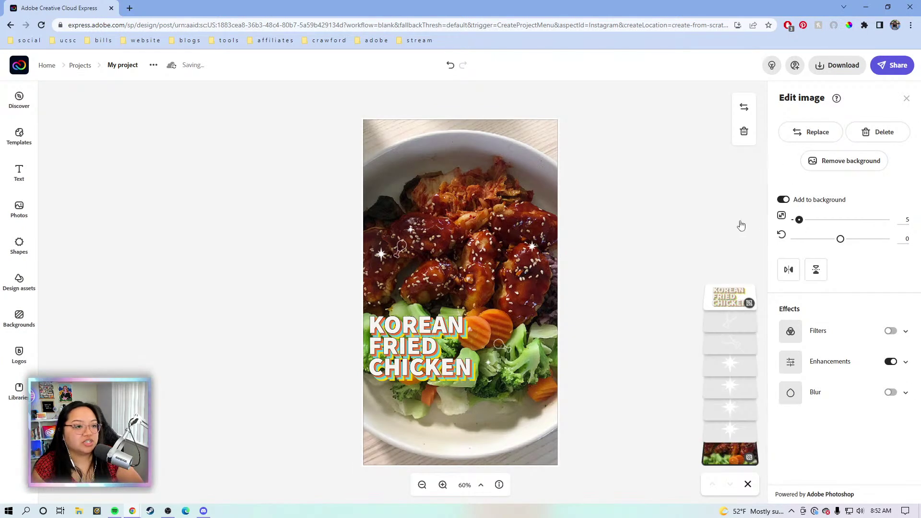
drag(799, 222, 794, 219)
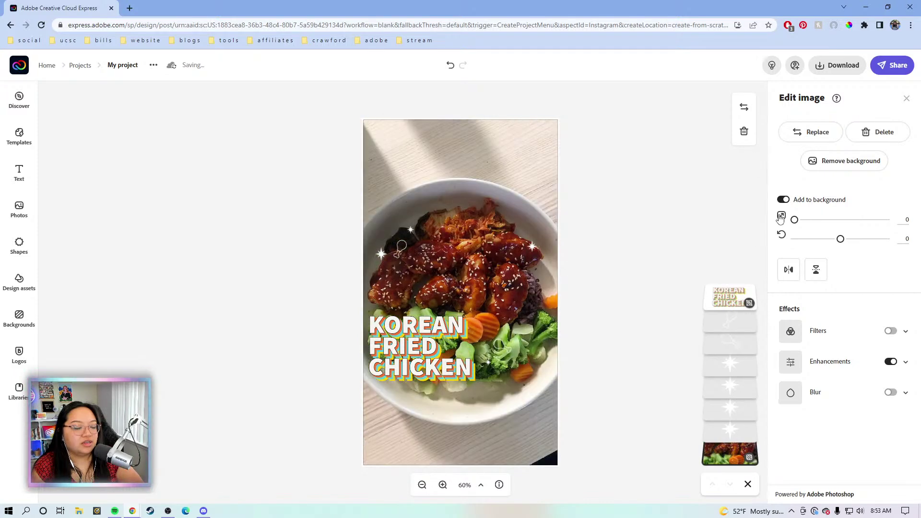
click(642, 219)
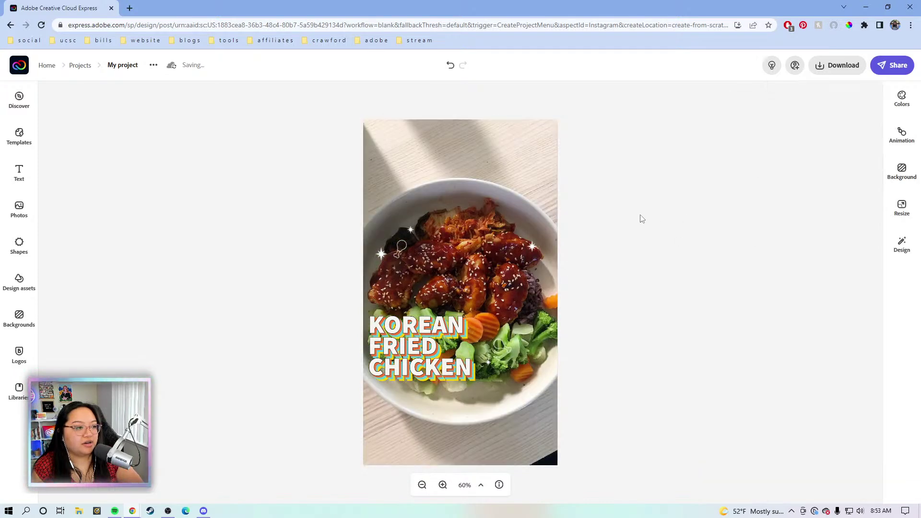
Shift the small star, the drumstick and the larger star at the bowl's upper left slightly up and left
click(405, 244)
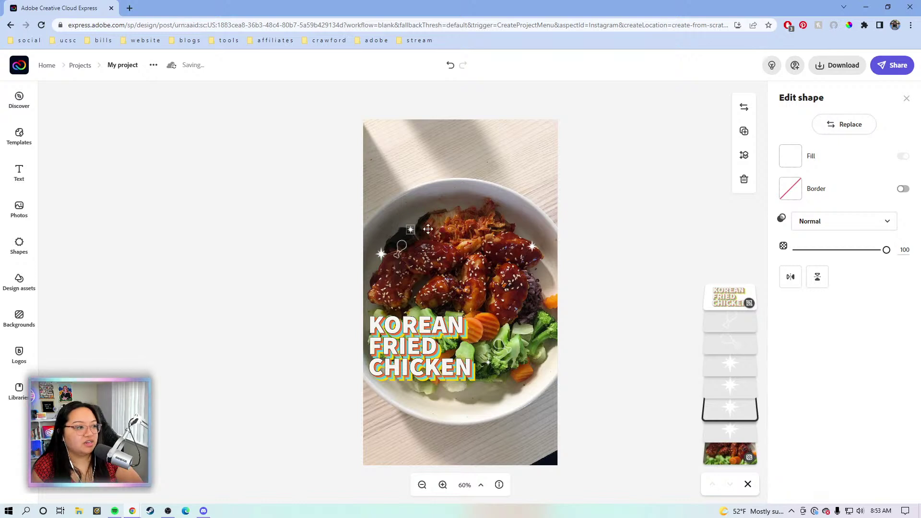
drag(421, 223, 418, 221)
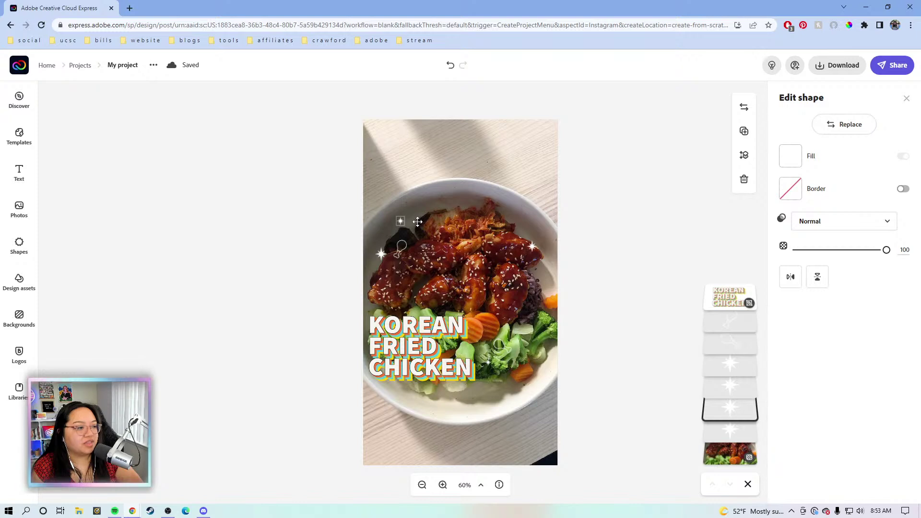
click(401, 248)
drag(407, 264, 384, 259)
click(382, 259)
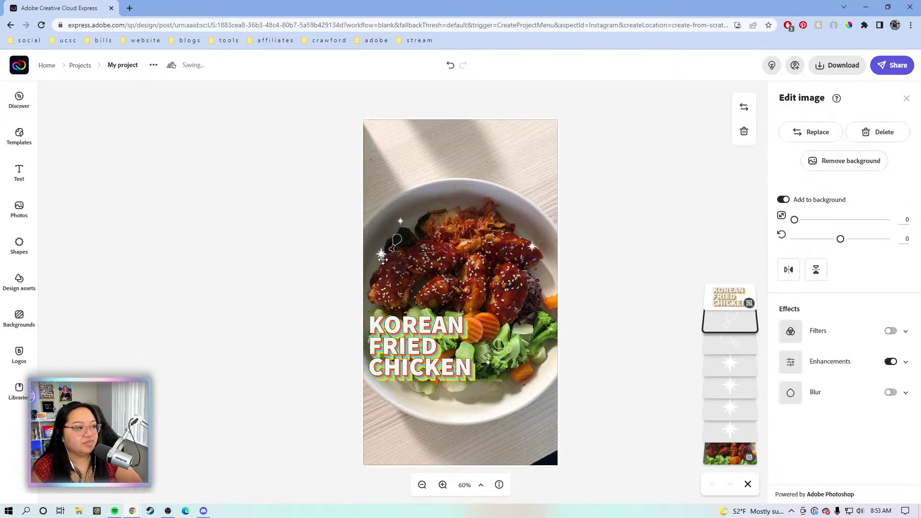
click(381, 253)
drag(402, 254, 404, 248)
Move the upper-right star slightly up and the small lower star from beside the title to the bowl's right edge
click(533, 247)
drag(550, 248, 554, 243)
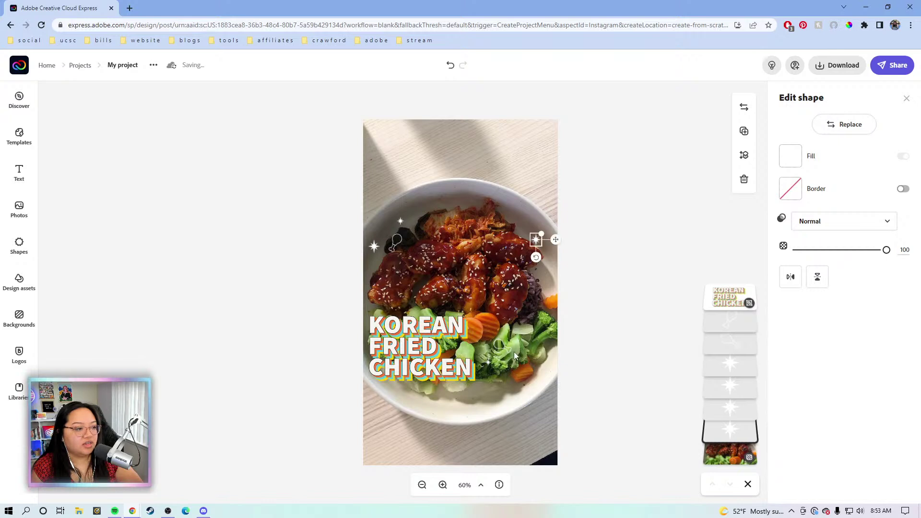
click(490, 364)
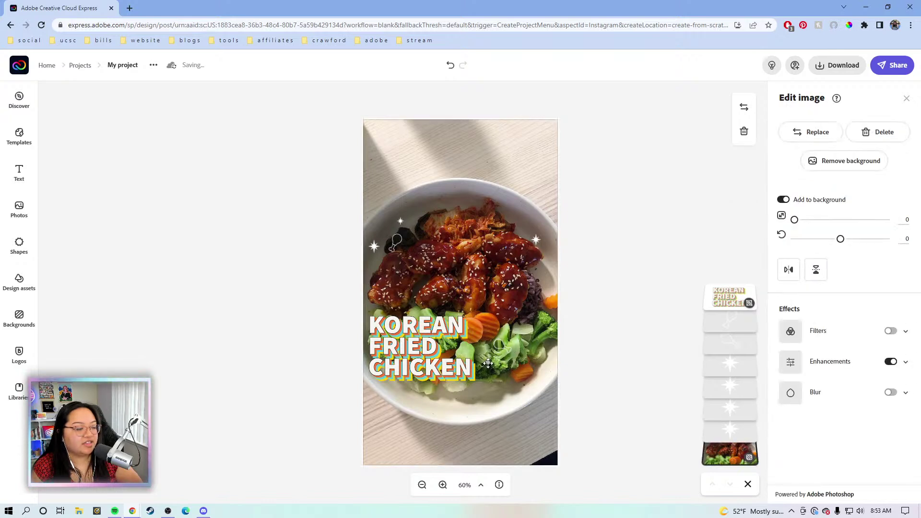
click(488, 364)
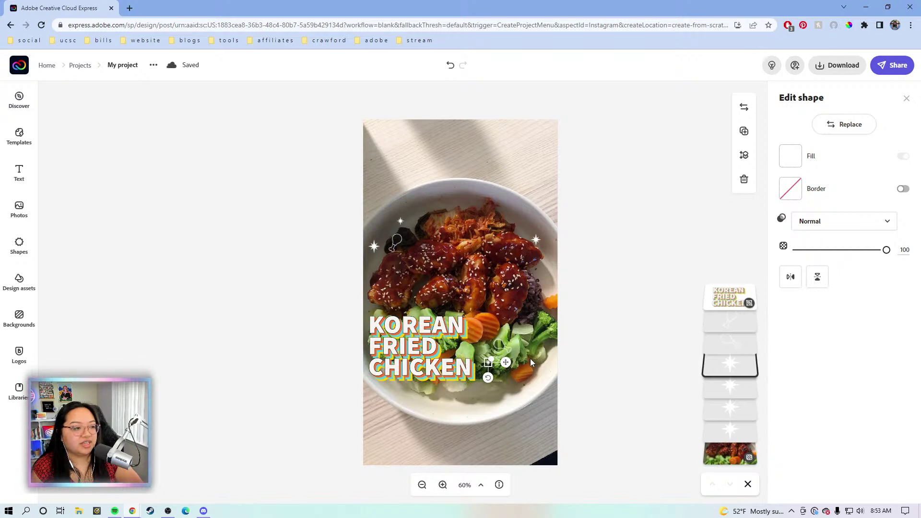
drag(504, 362, 567, 352)
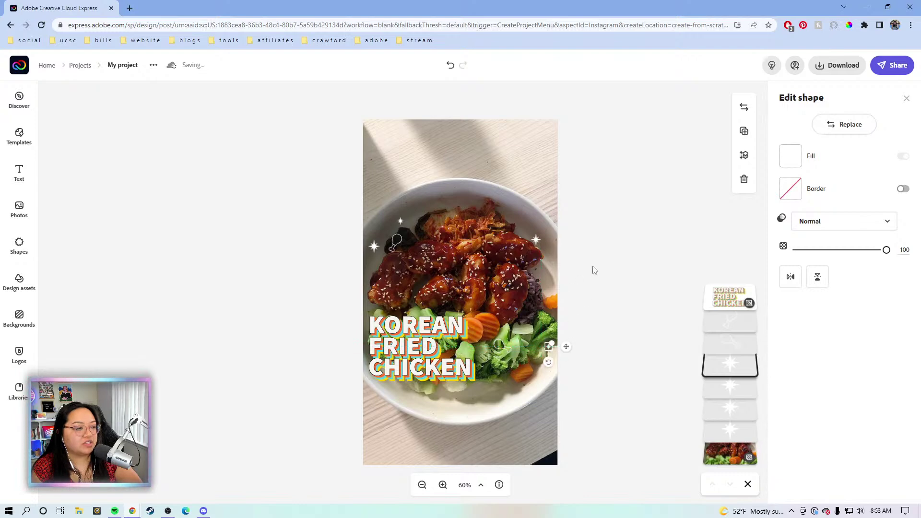
click(603, 241)
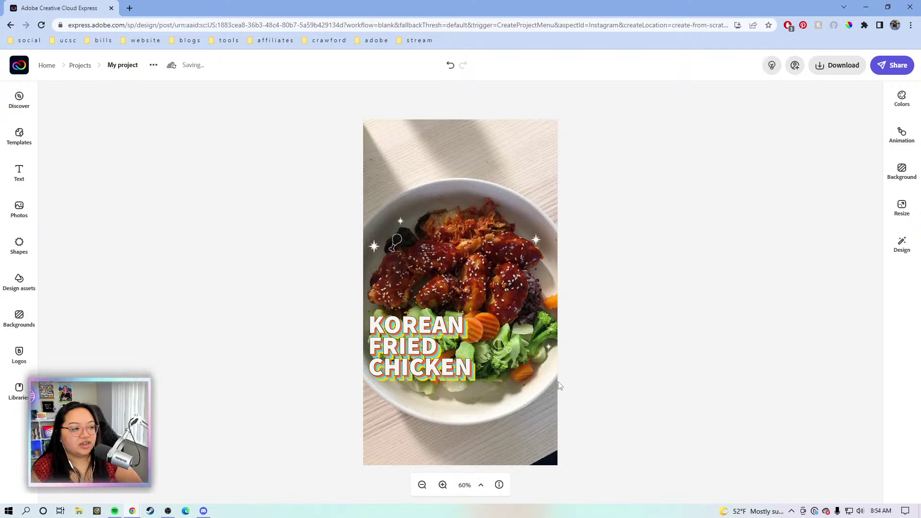
Move the grouped KOREAN FRIED CHICKEN title slightly down on the story layout
click(384, 349)
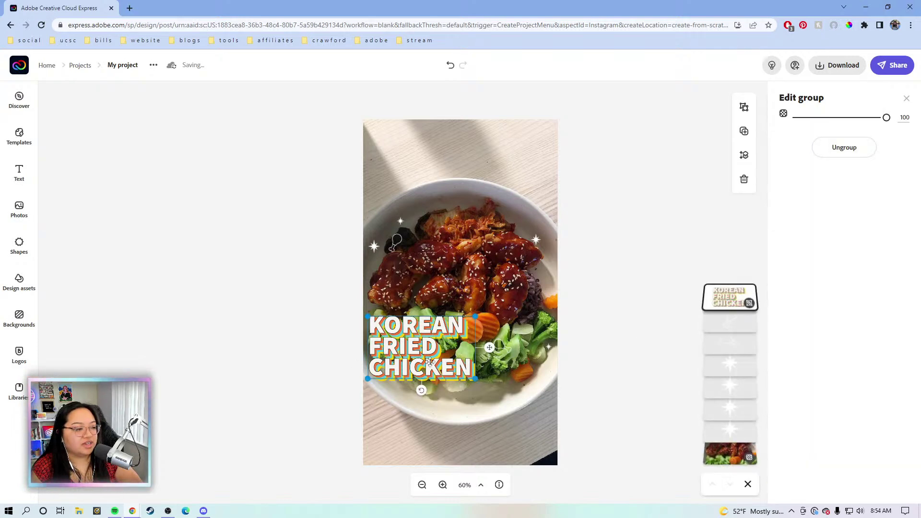
drag(427, 360, 427, 364)
click(665, 238)
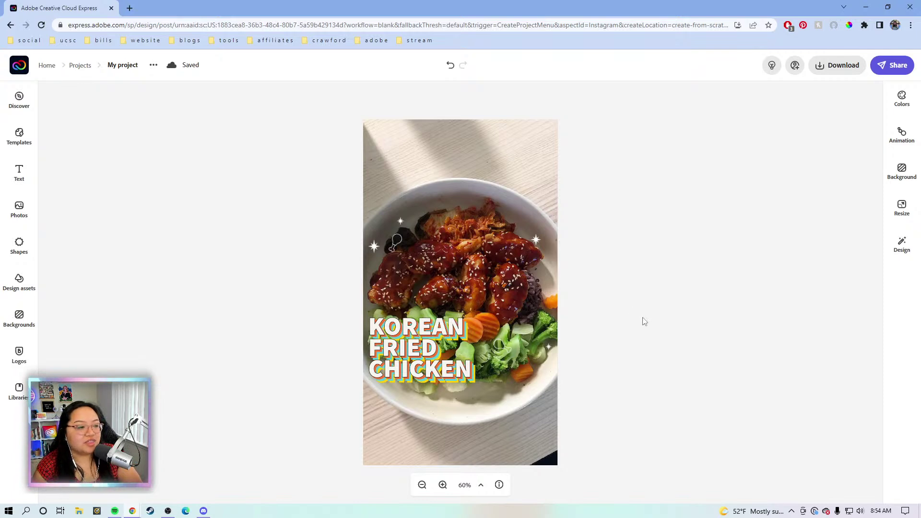
Download the design as a PNG to the Desktop with the file name "IG REEL 2"
click(841, 70)
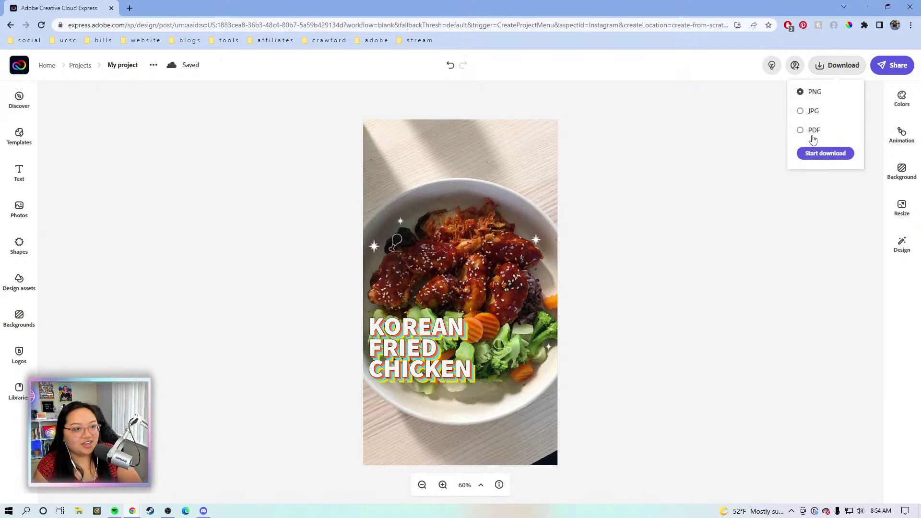
click(818, 153)
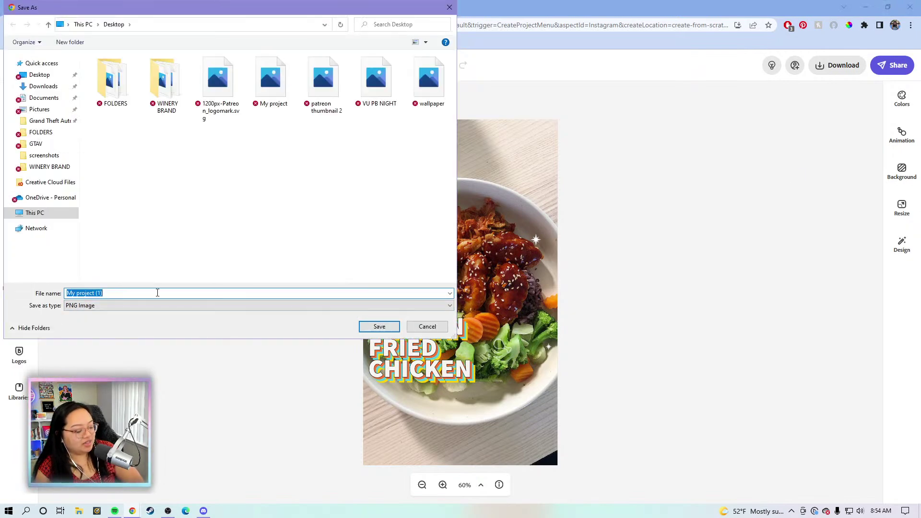
key(BackSpace)
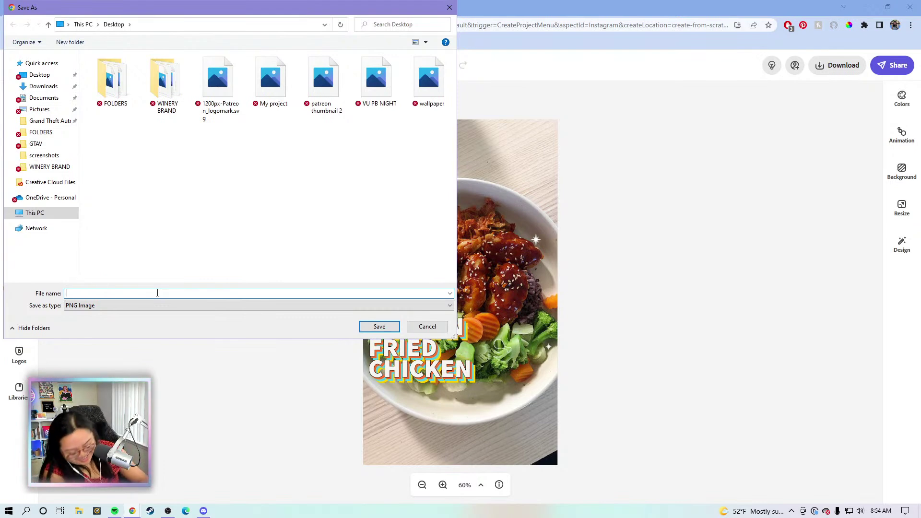
text(ins)
key(BackSpace)
key(BackSpace)
key(BackSpace)
text(IG REEL )
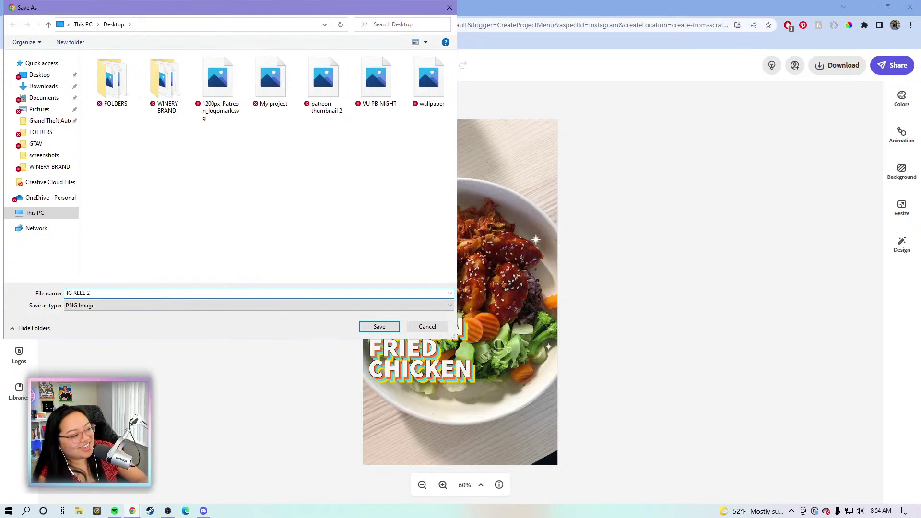
text(2)
key(Return)
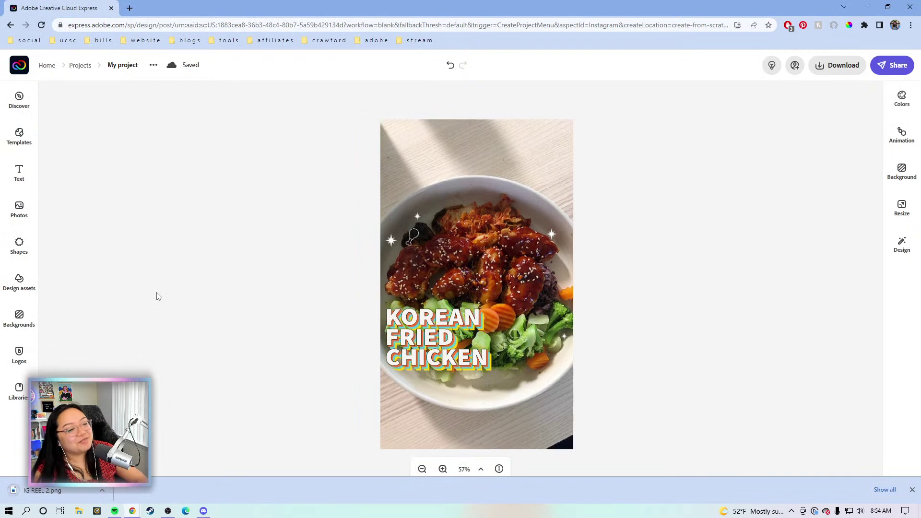
click(912, 490)
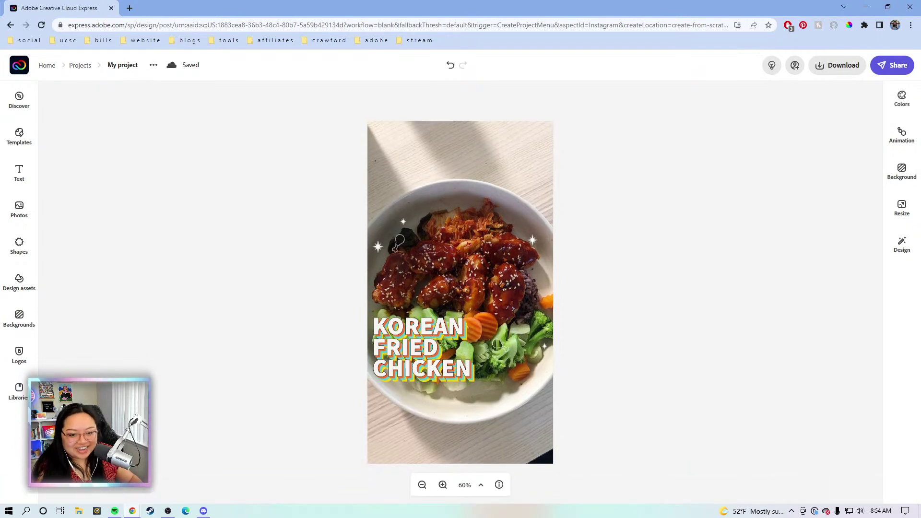